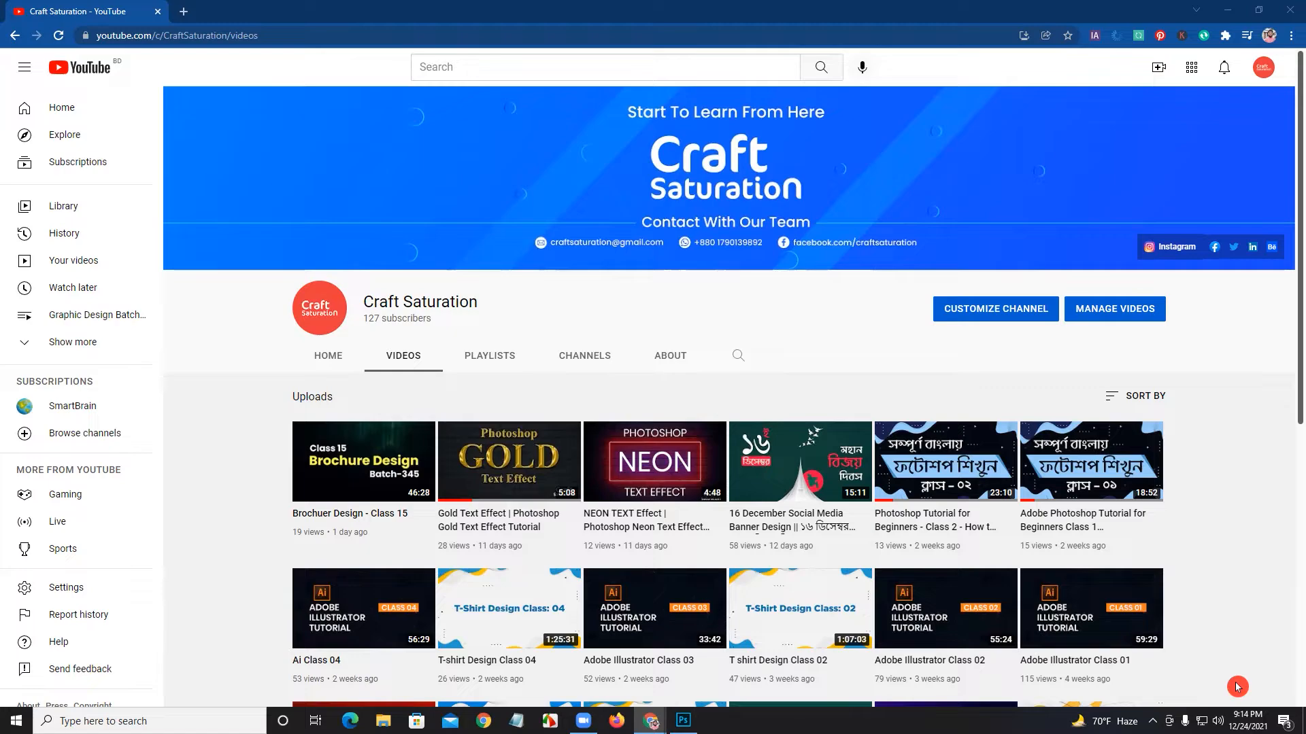
Step: Switch to Photoshop and look through the tools grouped with Quick Selection and Lasso
left_click(683, 720)
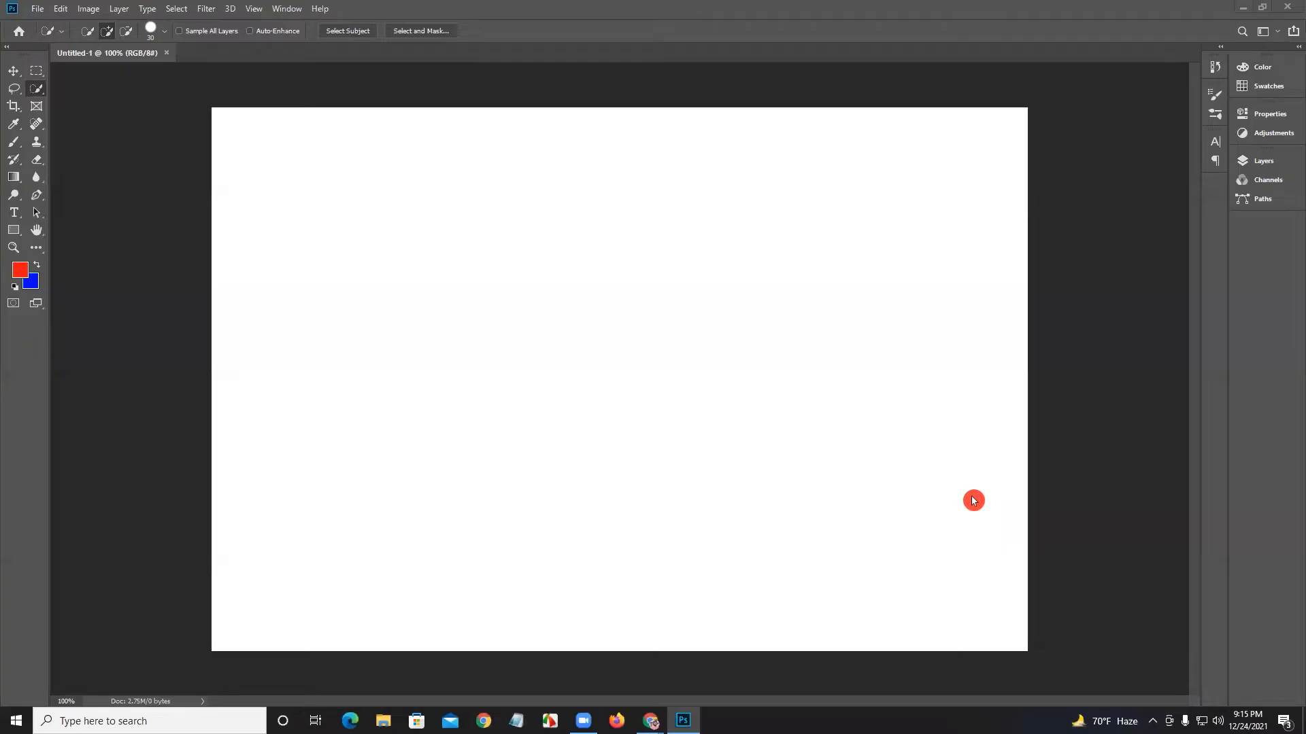
right_click(36, 90)
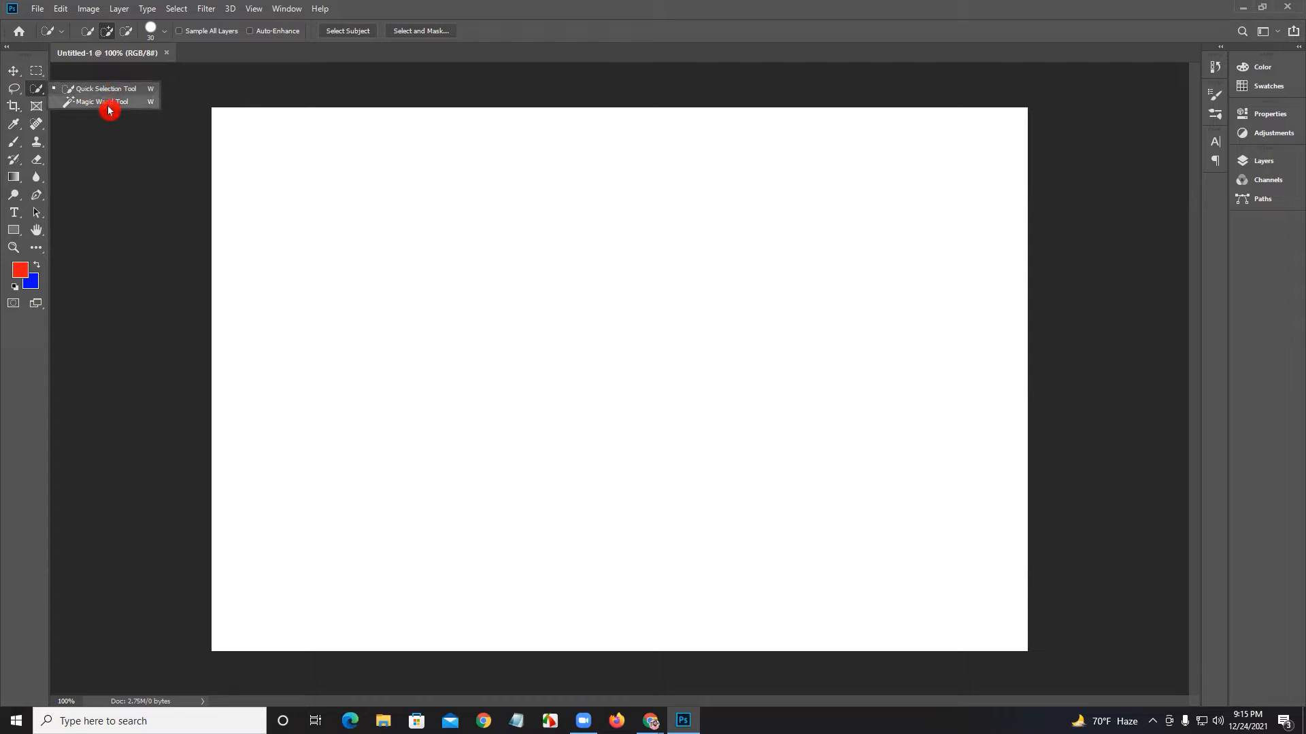
left_click(13, 89)
right_click(13, 89)
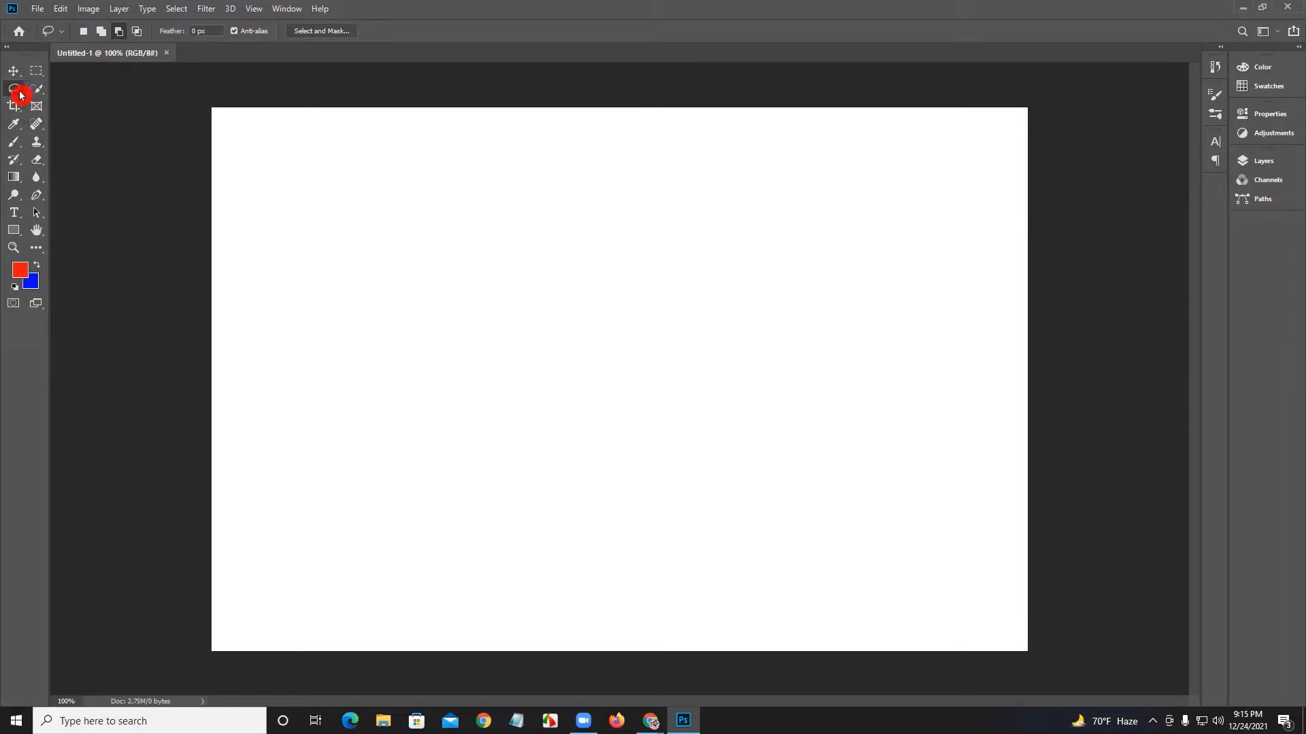
left_click(34, 93)
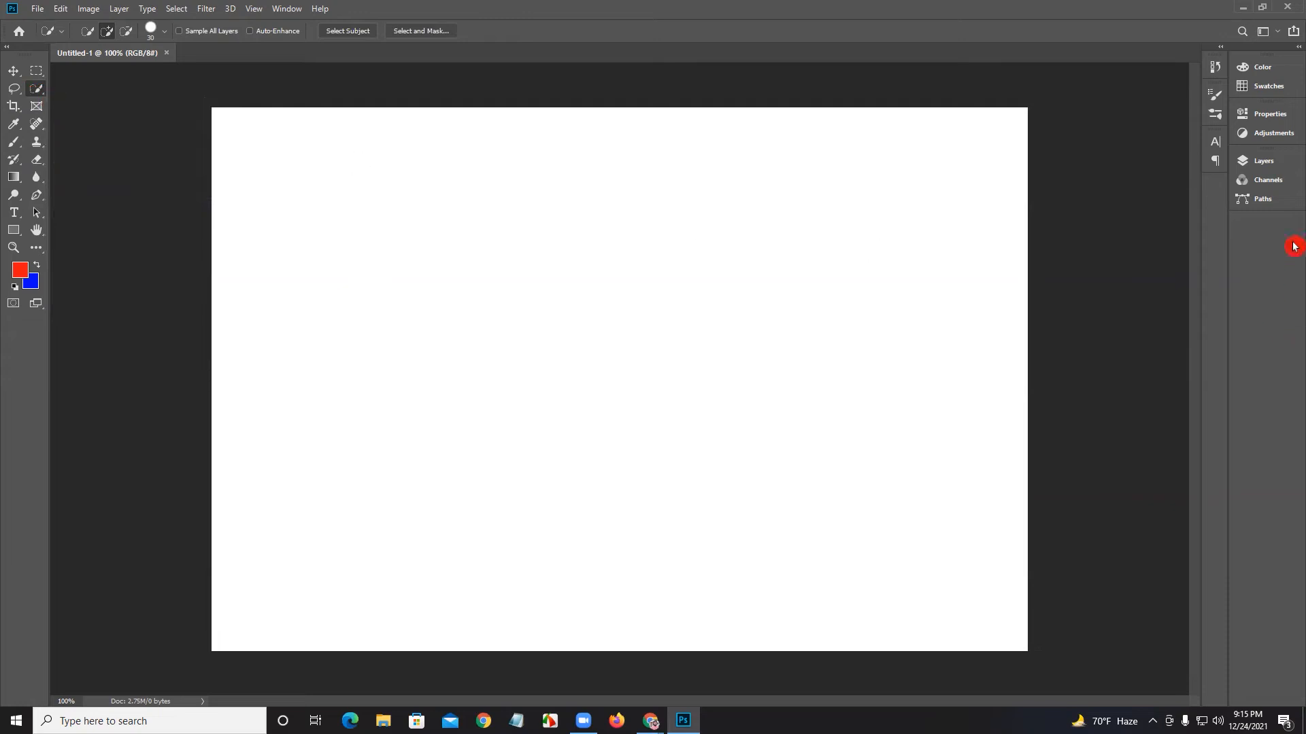
Step: Show the Layers panel, fill a wide marquee rectangle on the Background layer with the red foreground colour, and deselect
left_click(1258, 161)
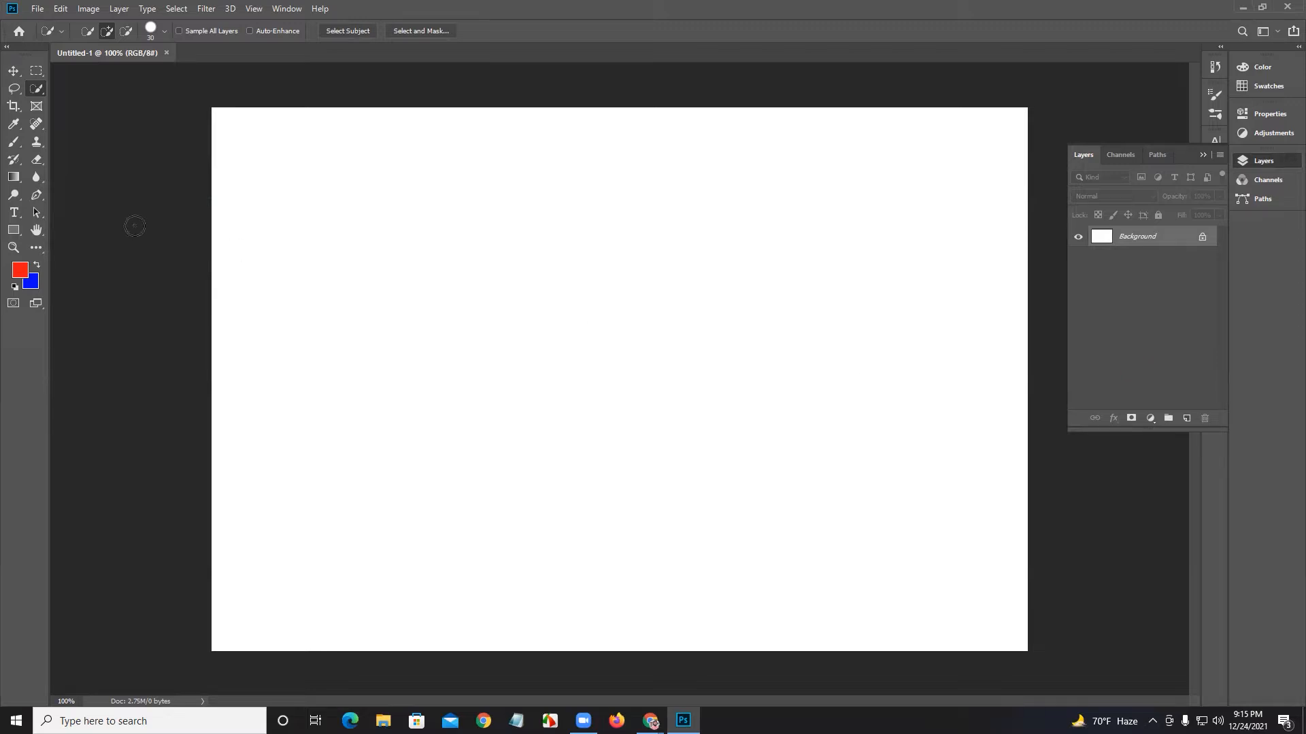
left_click(13, 72)
left_click_drag(32, 73, 85, 71)
left_click_drag(453, 264, 819, 372)
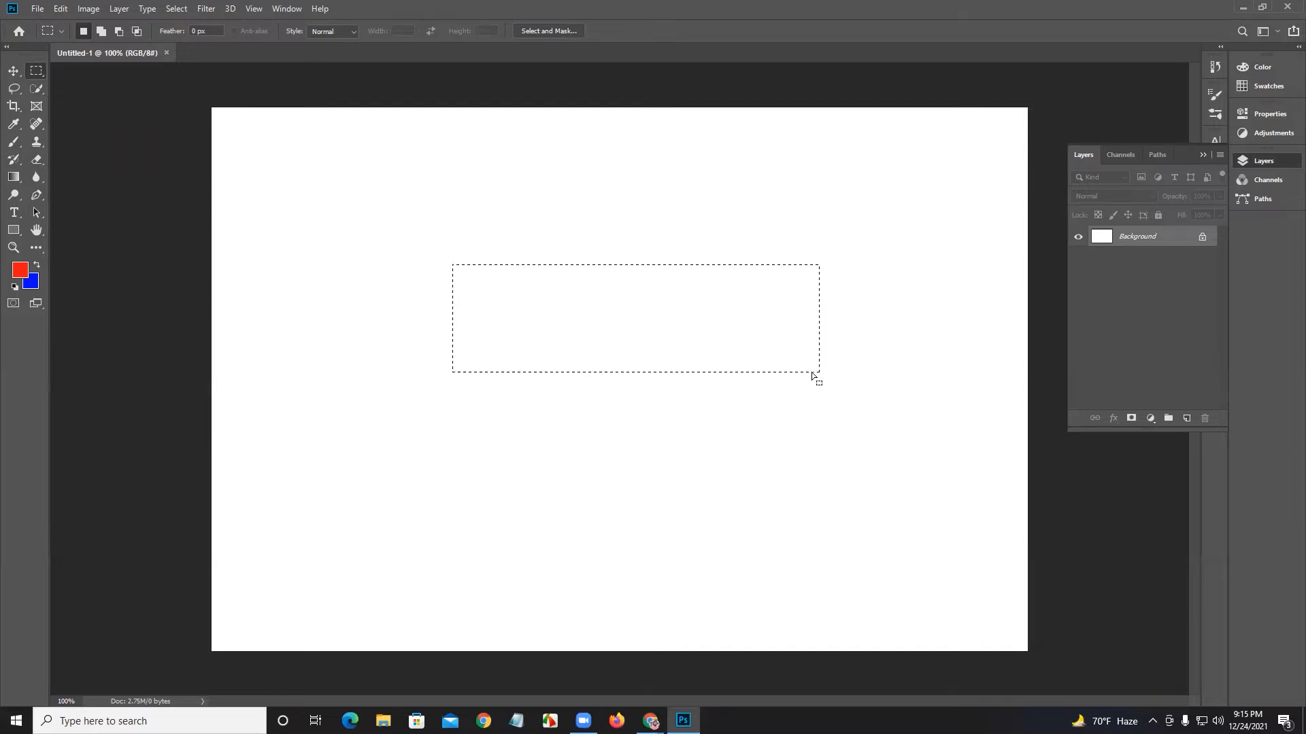
key("alt+BackSpace")
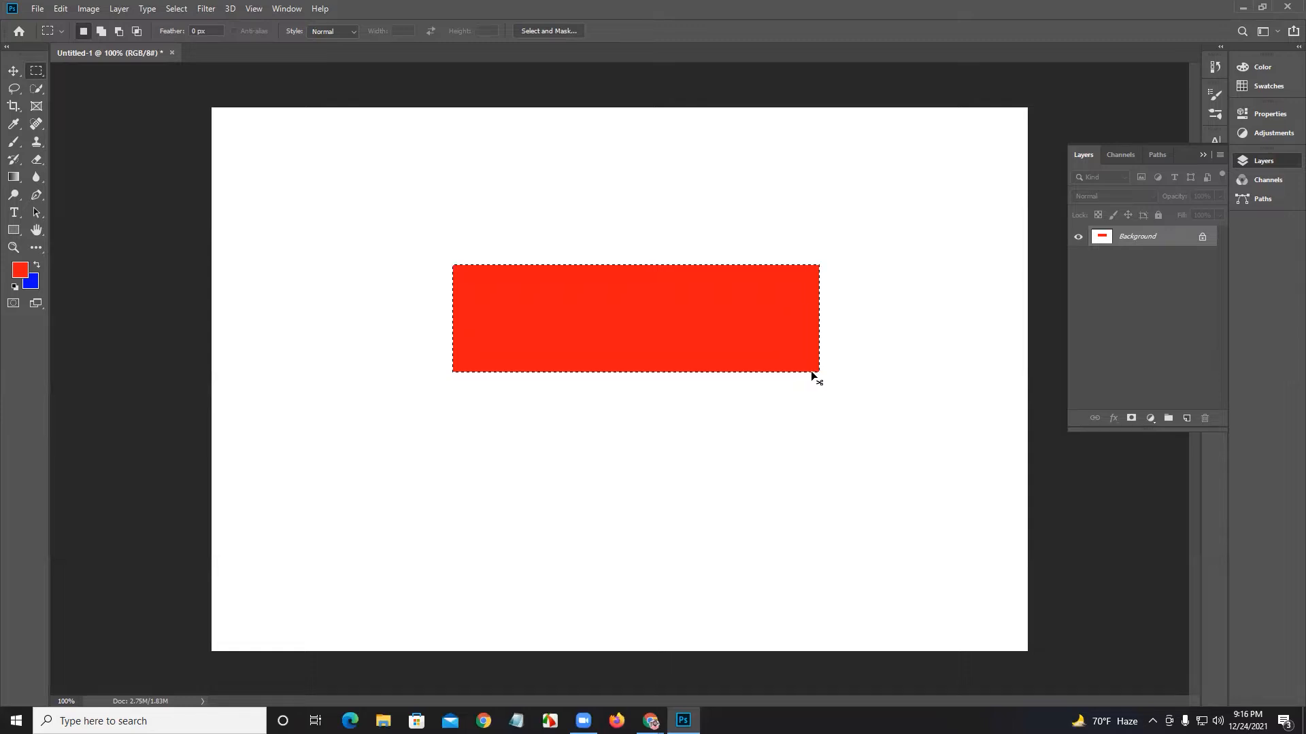
key("ctrl+d")
Step: Try to move the red rectangle on the locked Background layer with the Move tool
left_click(15, 73)
left_click_drag(628, 284, 577, 275)
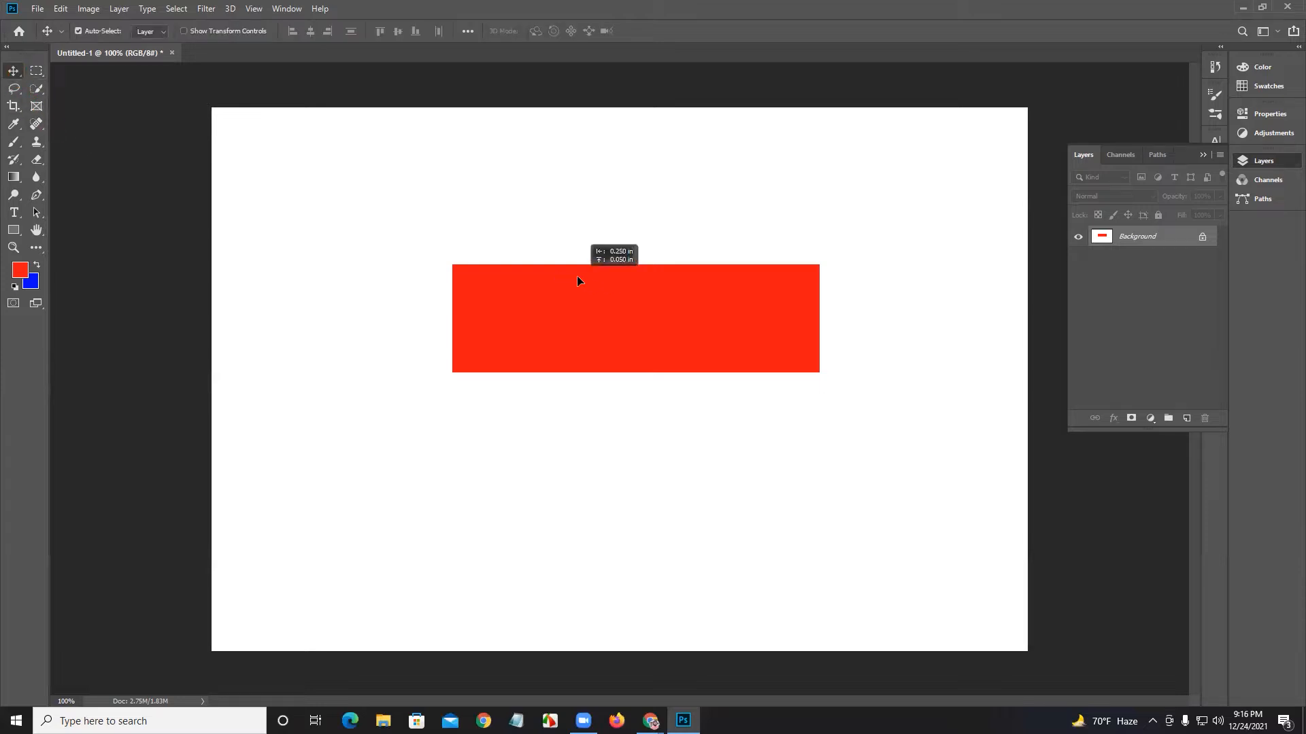
left_click(734, 302)
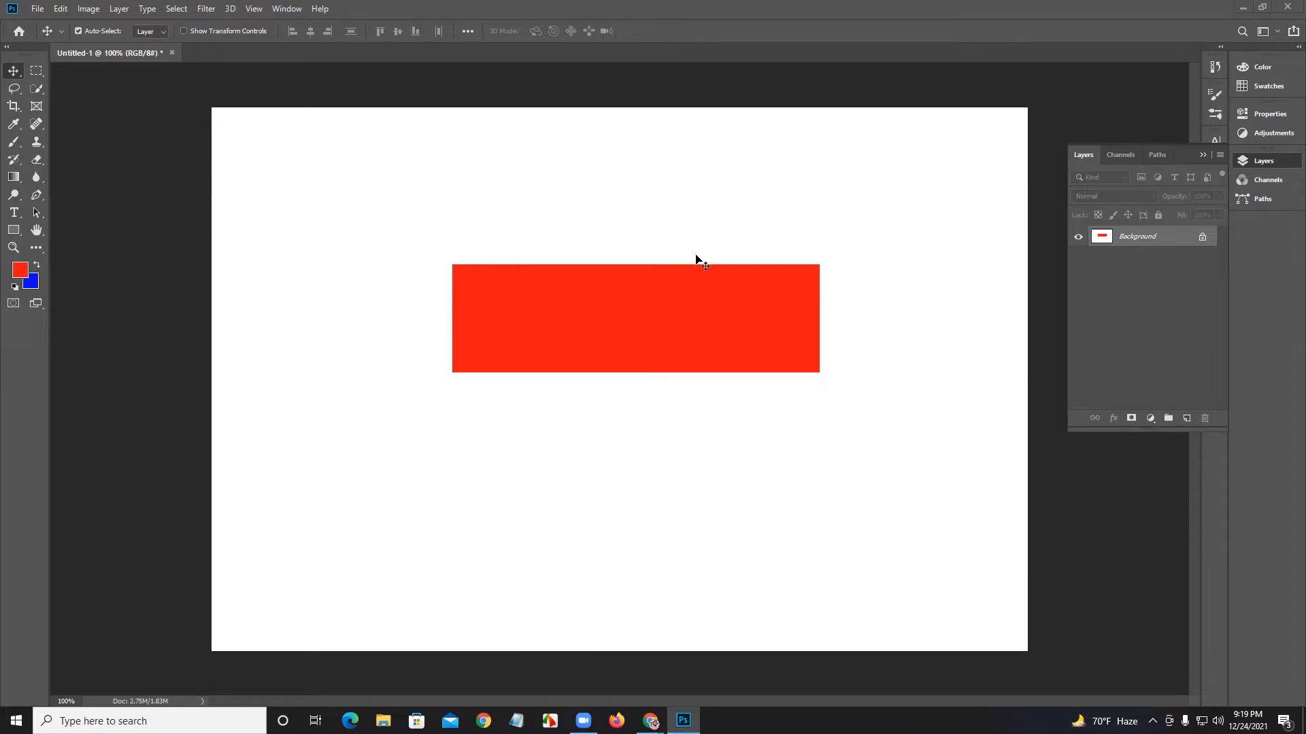
left_click(219, 64)
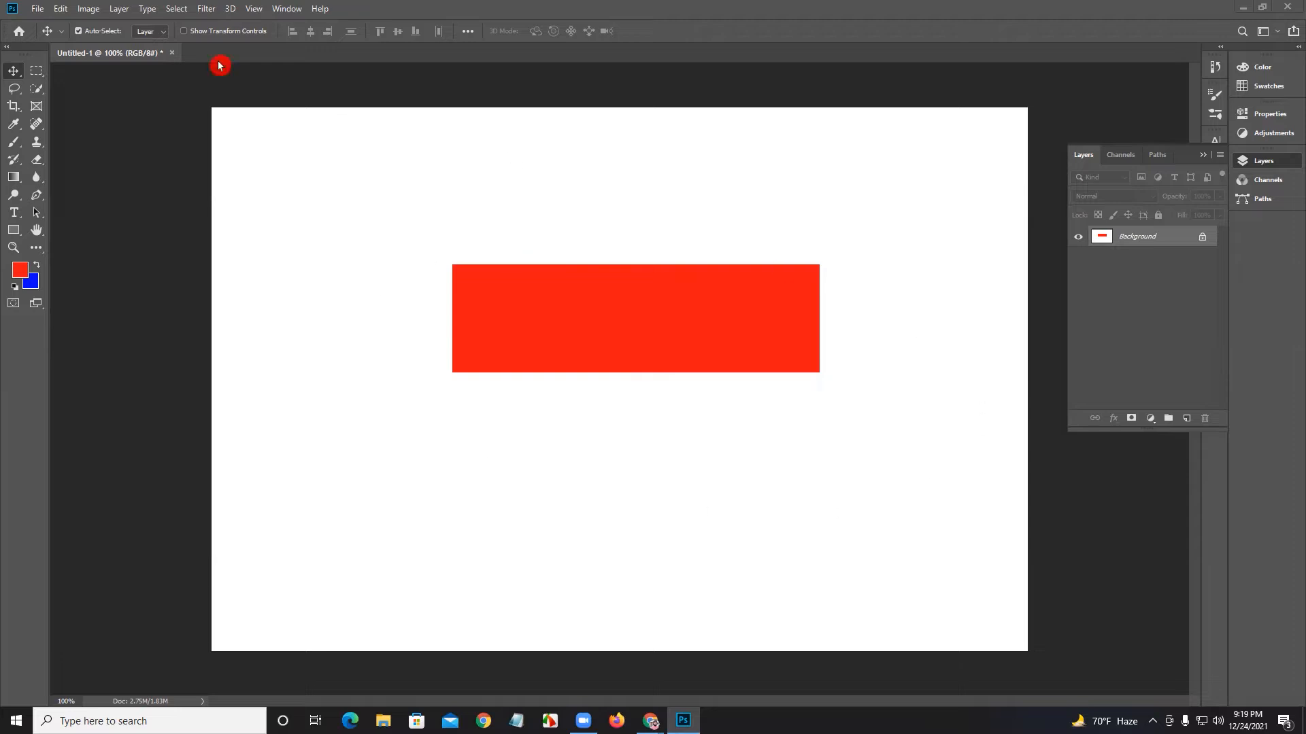
Step: Create a new 1200 x 800 pixel document at 300 pixels/inch in RGB Color with a white background
left_click(37, 9)
left_click(51, 29)
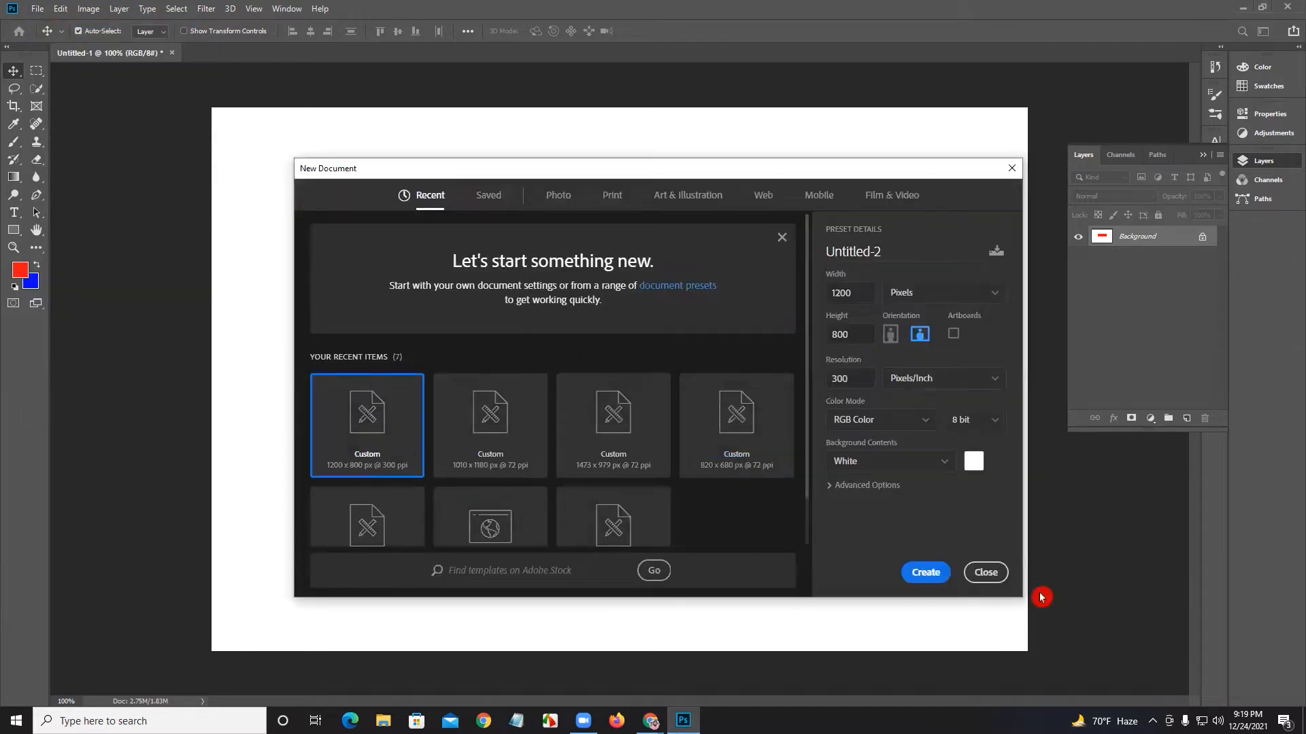
left_click(926, 571)
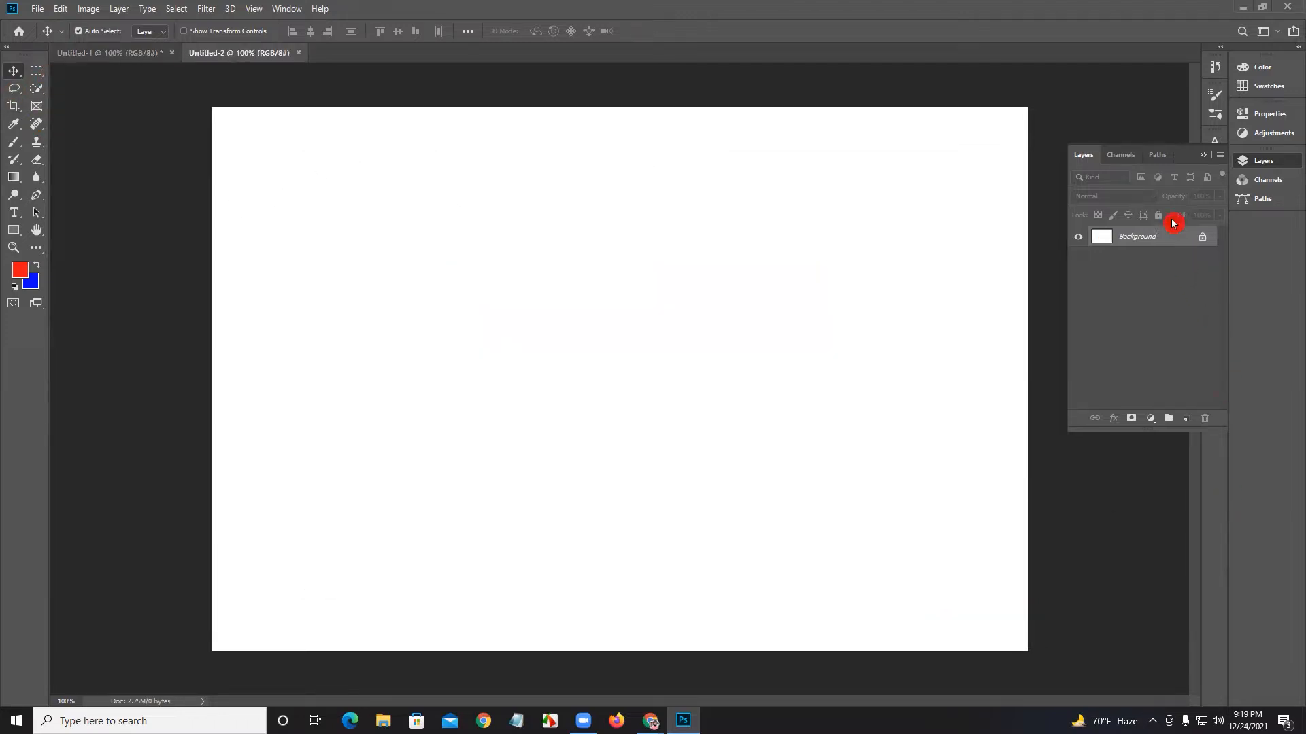
Step: Remove the Layers panel from its dock and bring it back into the workspace
left_click(1202, 160)
left_click_drag(1262, 163, 1104, 166)
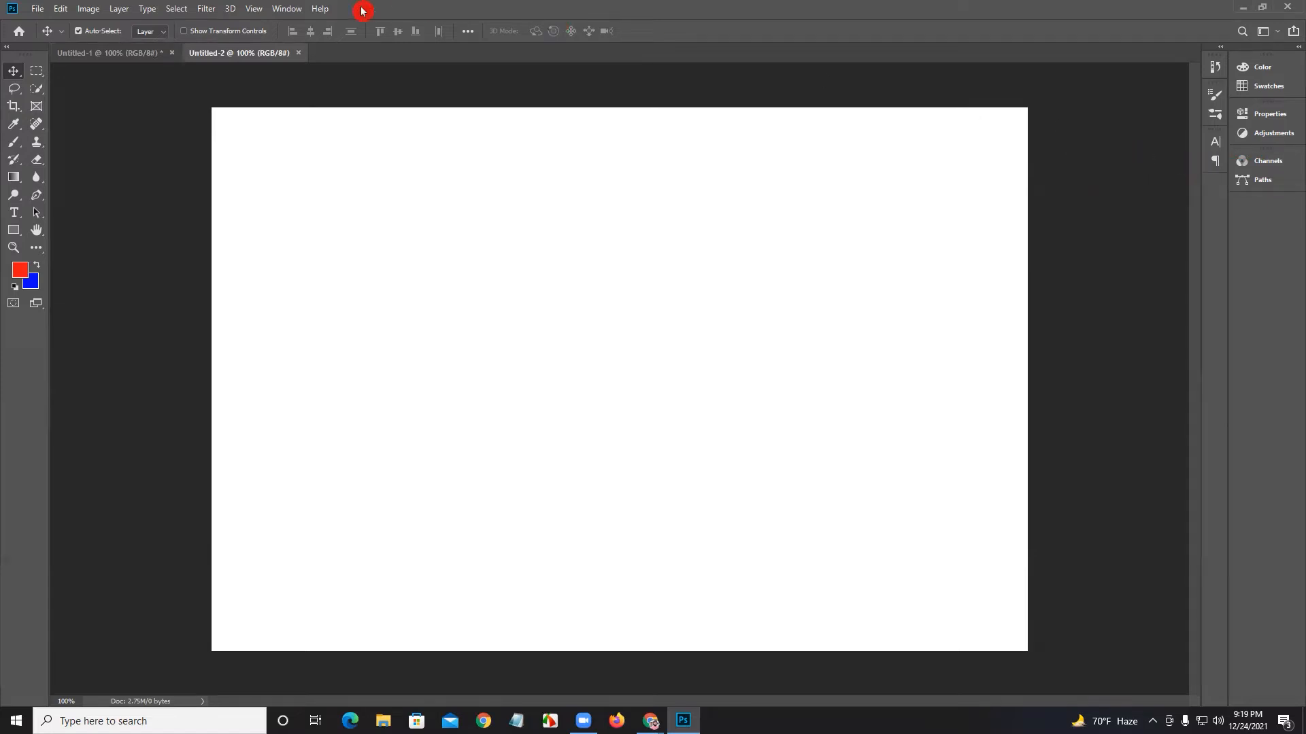
left_click(299, 10)
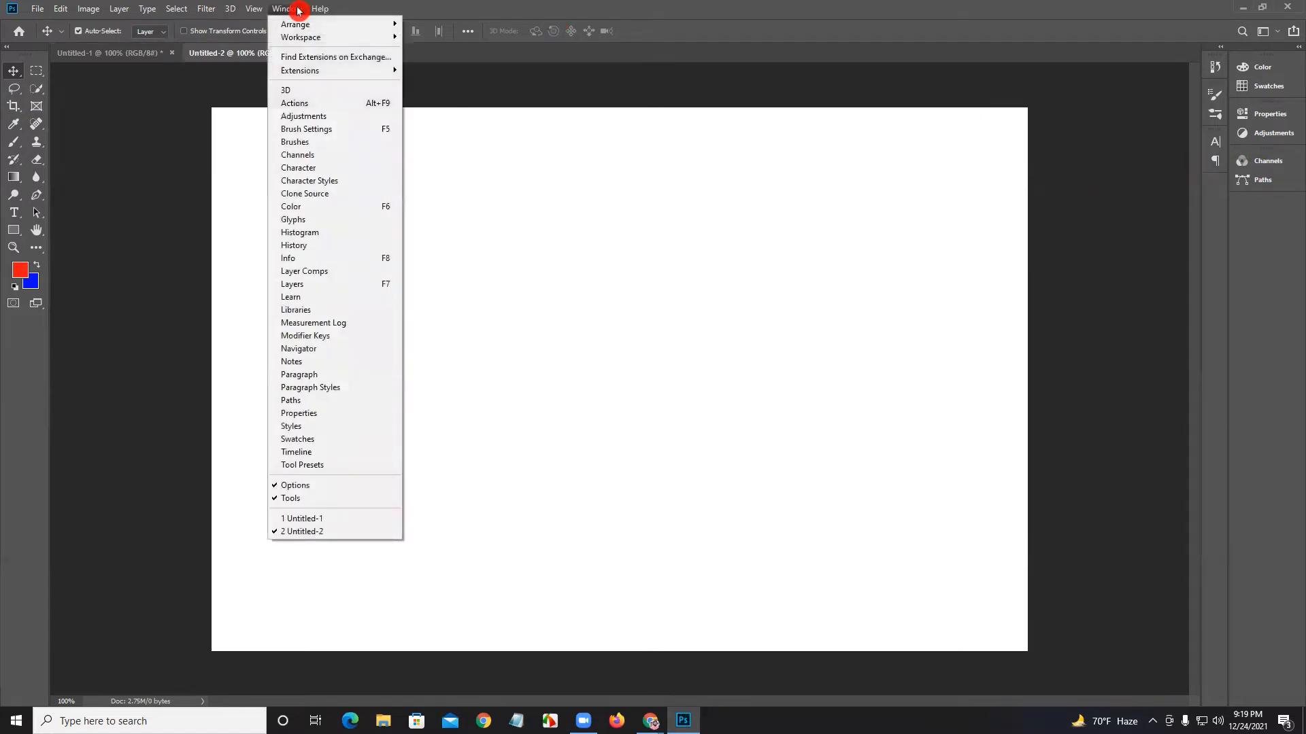
left_click(318, 287)
Step: Dock the Layers panel in the same group as Channels and Paths, placing it first
left_click(1047, 166)
left_click_drag(1121, 155, 1280, 147)
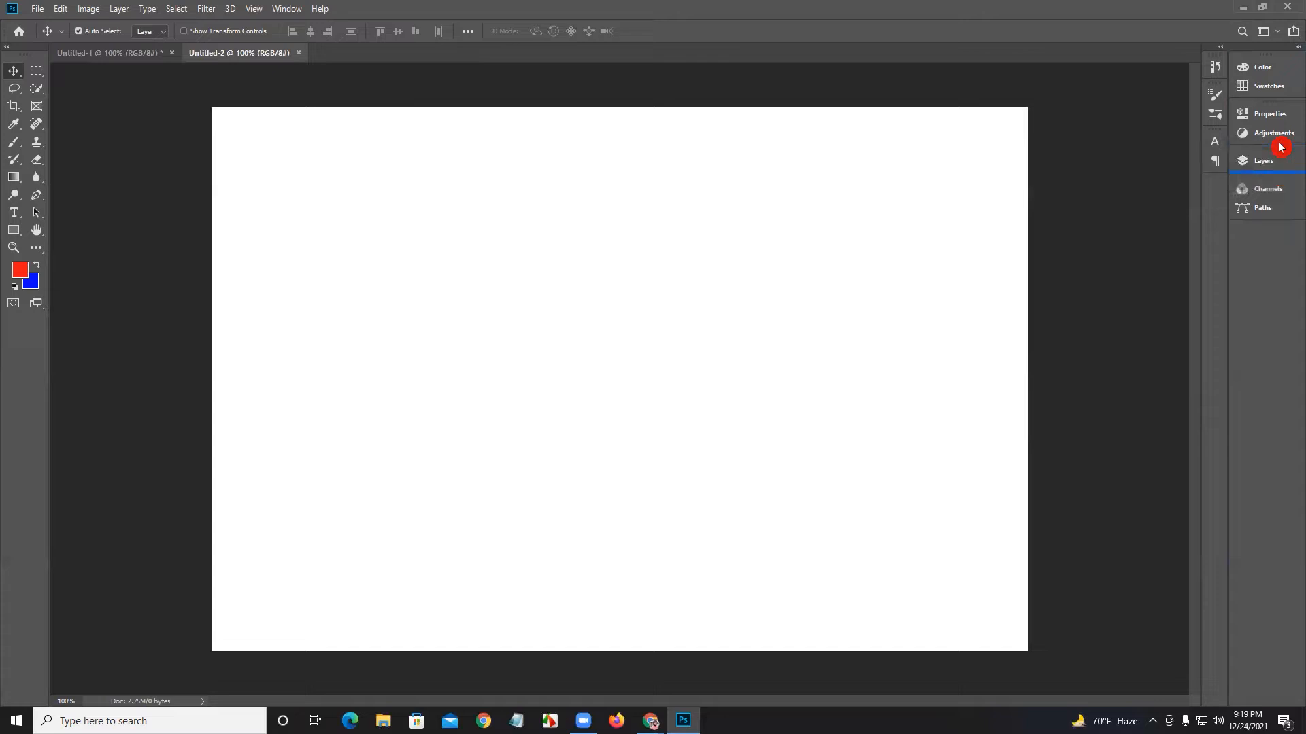
left_click(1263, 162)
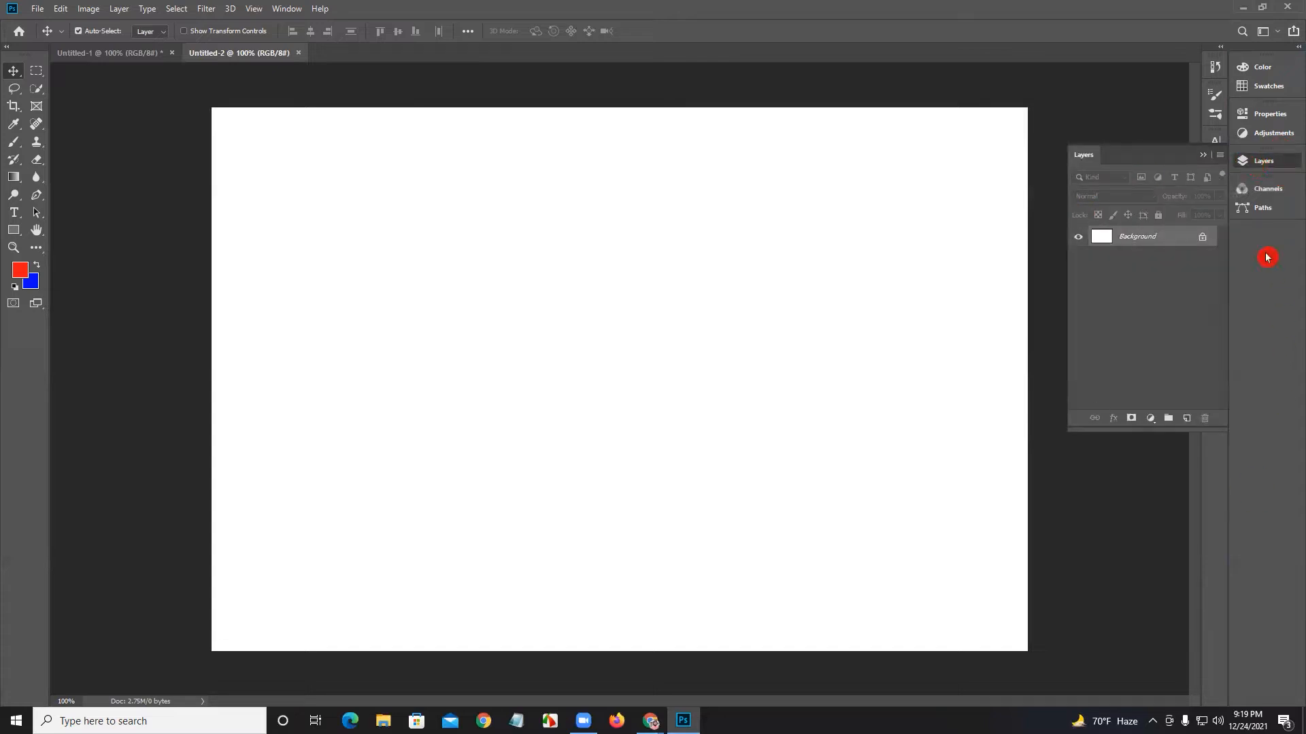
mouse_move(1260, 163)
left_mouse_down()
mouse_move(1262, 210)
mouse_move(1258, 177)
left_mouse_up()
left_click(1258, 177)
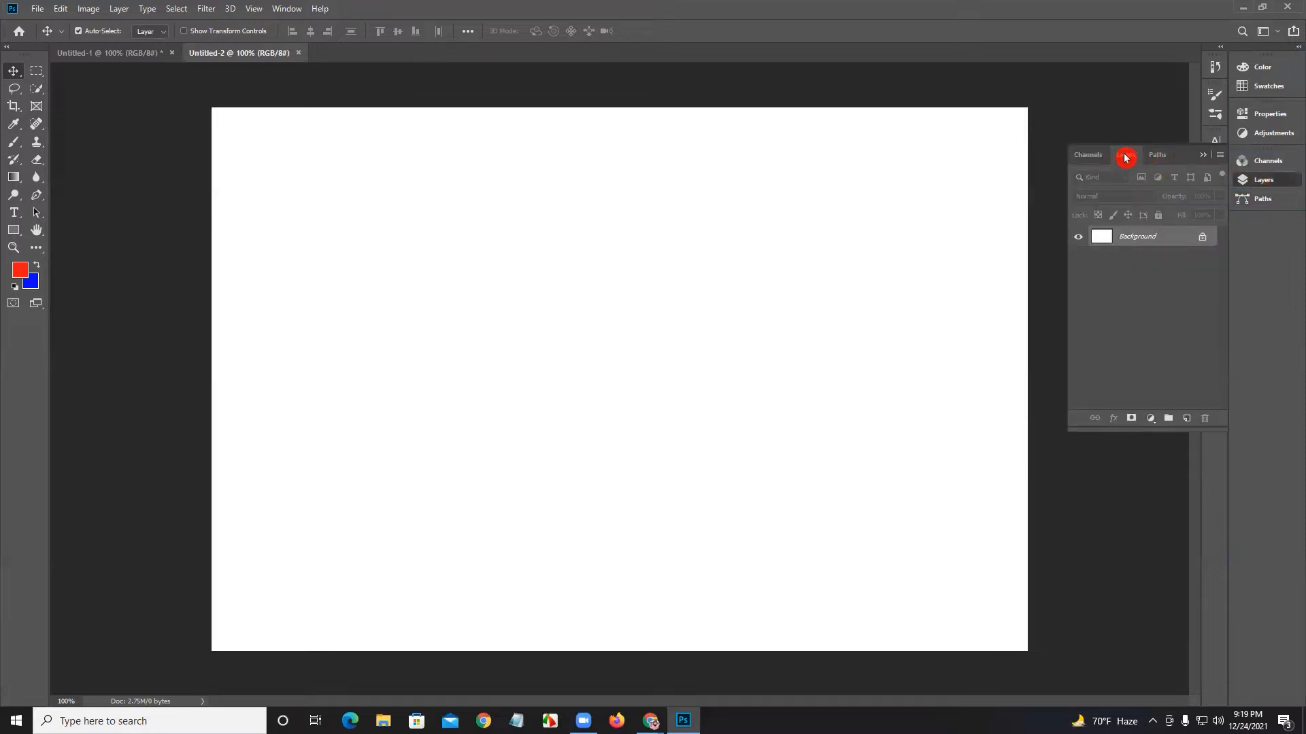
left_click_drag(1125, 155, 1074, 158)
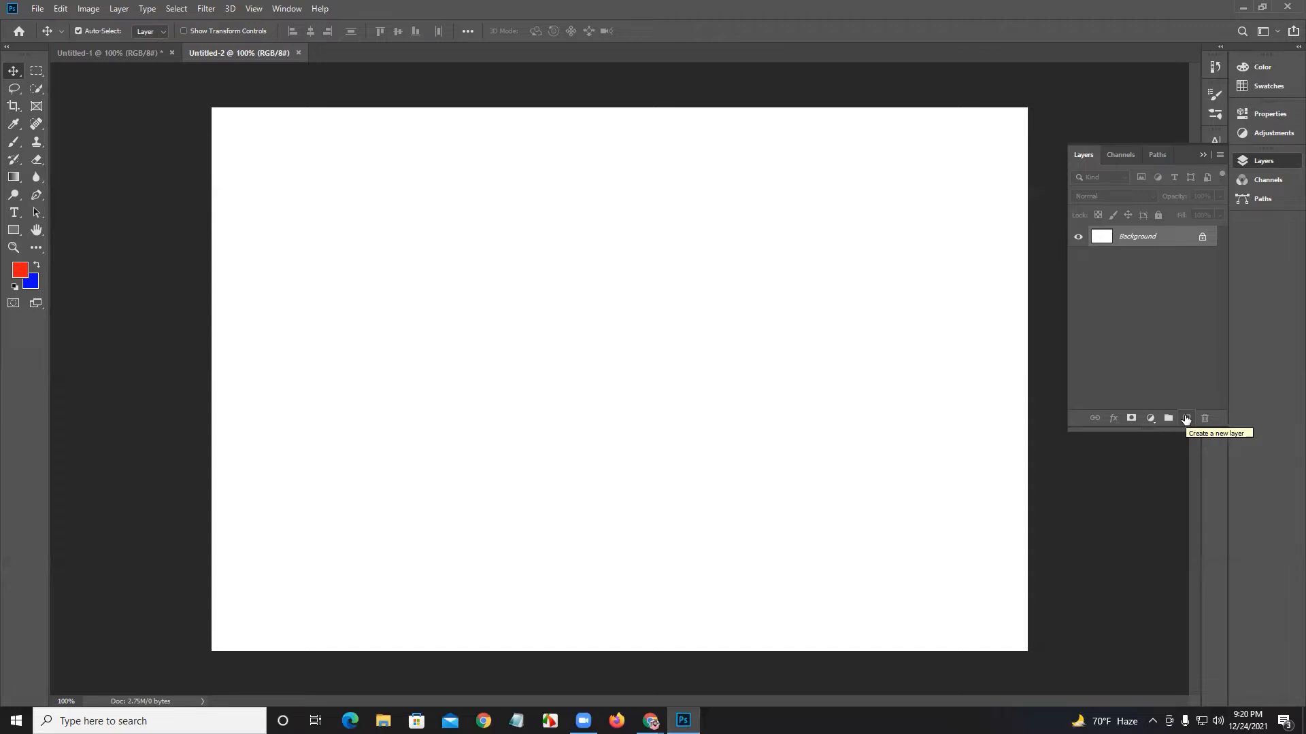
Step: Add a new layer, fill a large marquee rectangle on it with the red foreground colour, and deselect
left_click(1185, 418)
left_click(1087, 310)
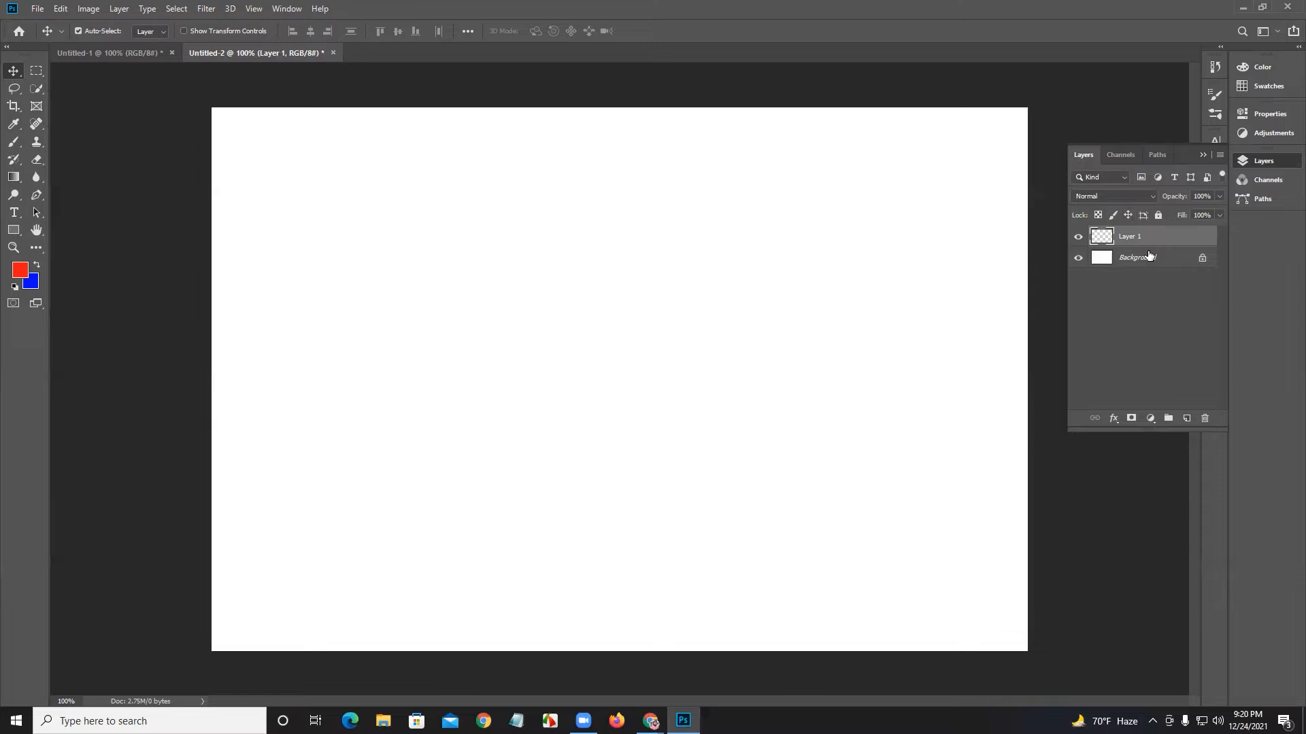
left_click(38, 73)
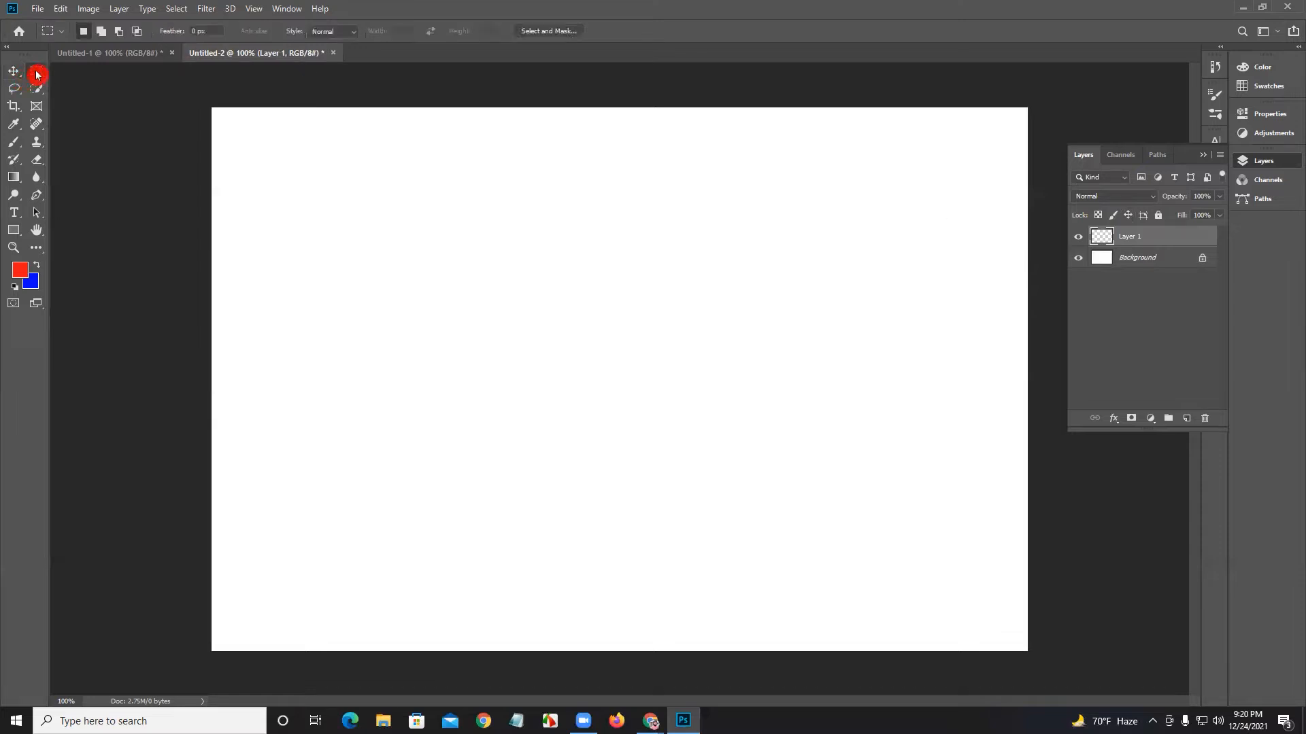
left_click_drag(384, 221, 897, 424)
key("alt+BackSpace")
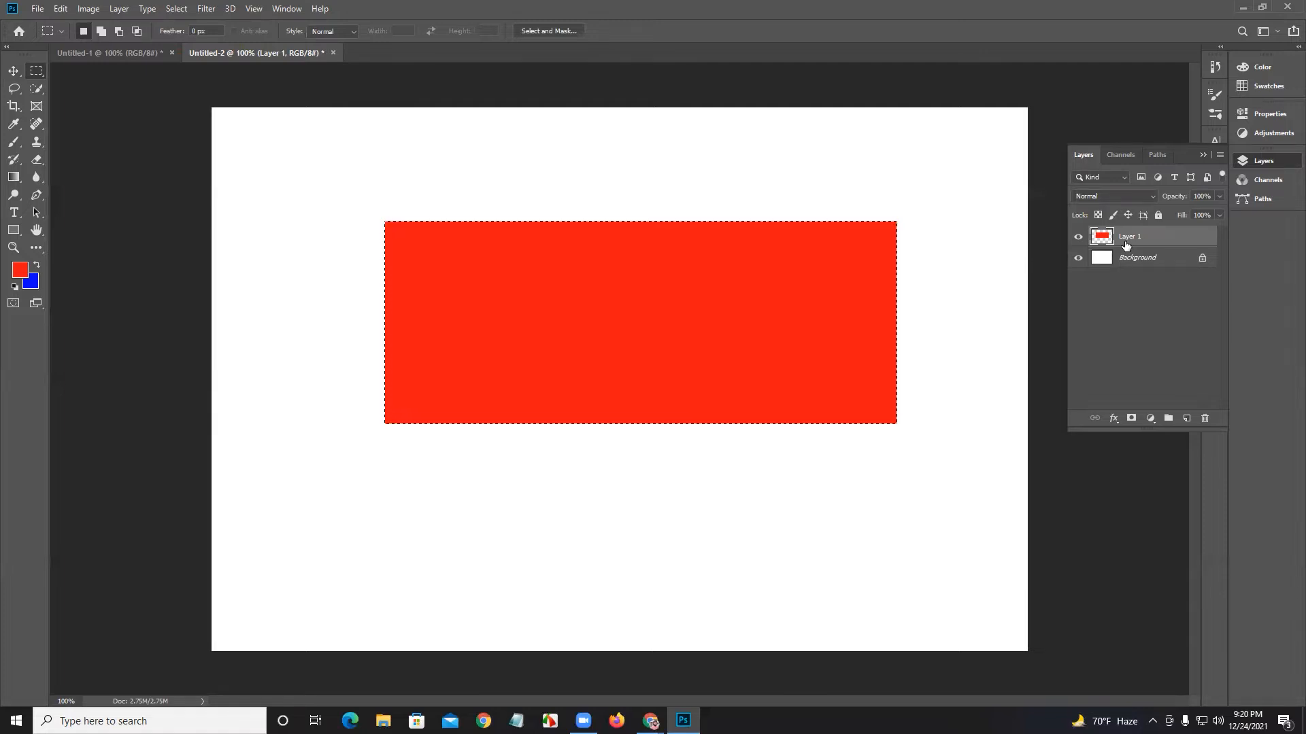
key("ctrl+d")
Step: Move the red rectangle on Layer 1 down to the lower middle of the canvas
left_click(13, 70)
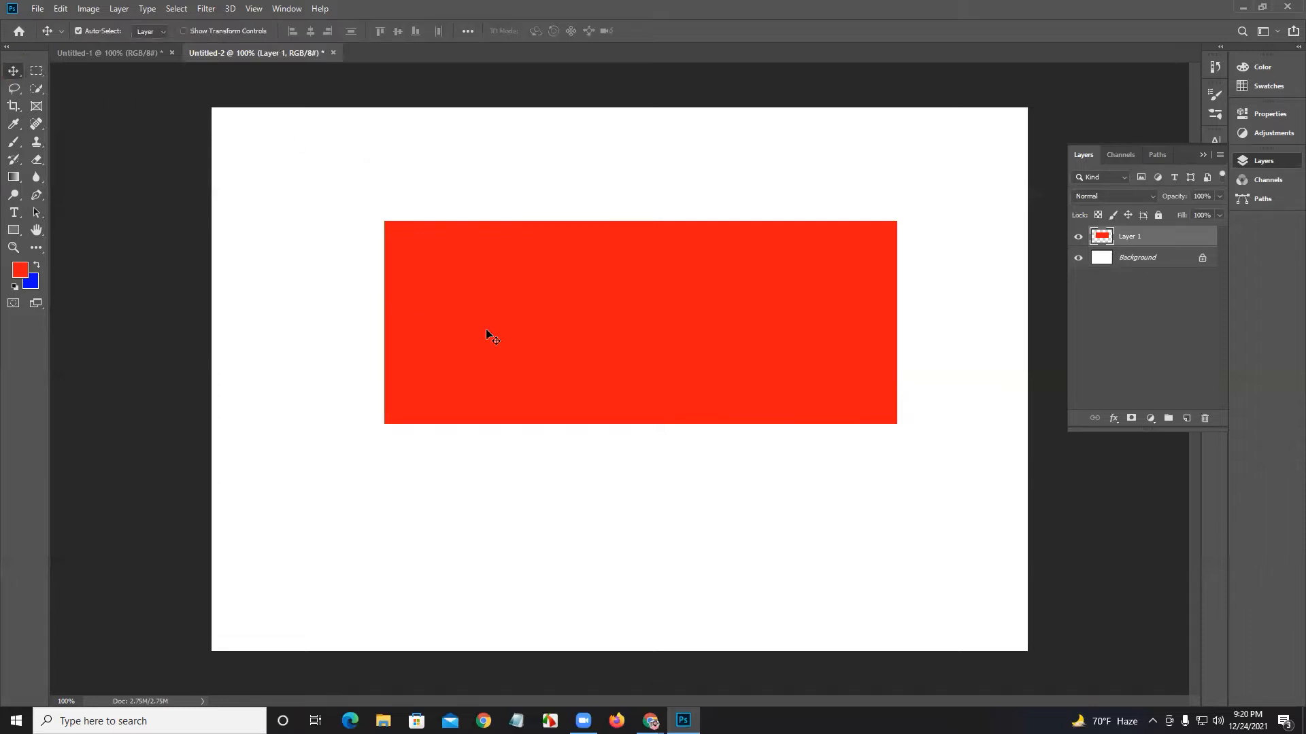
left_click_drag(602, 320, 609, 368)
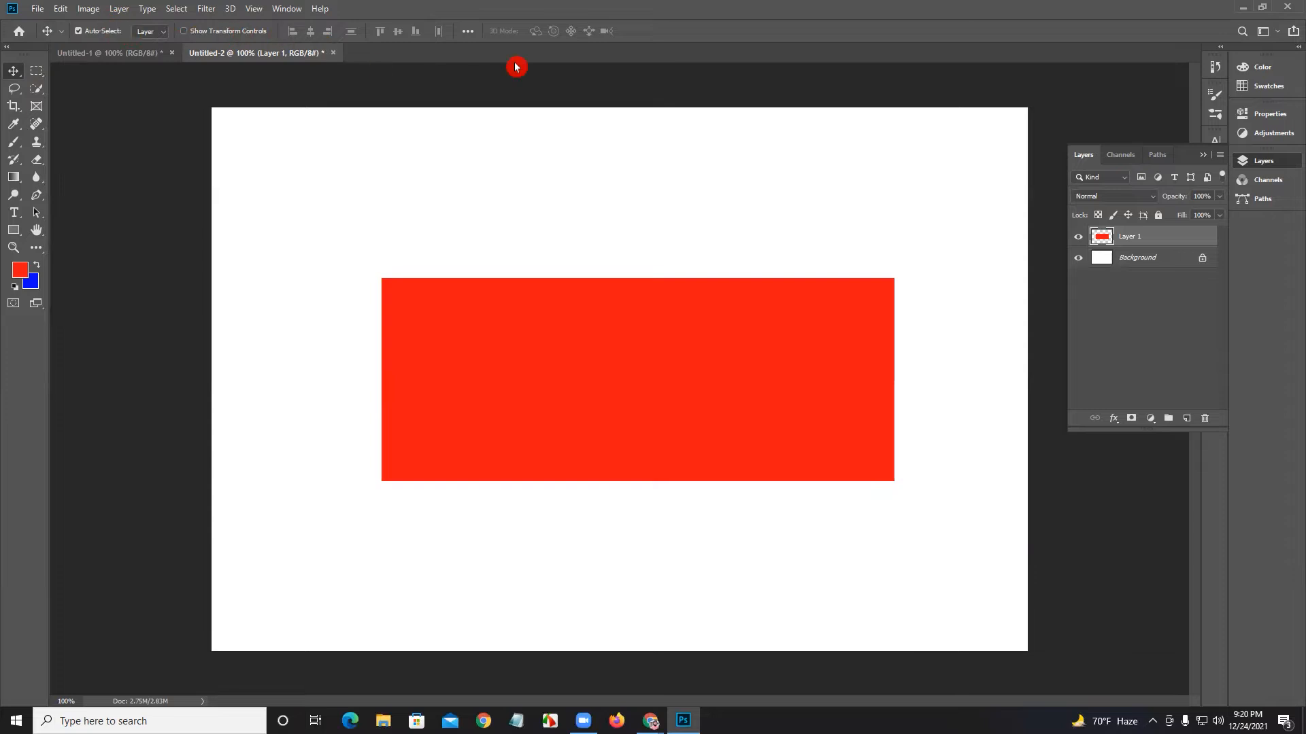
mouse_move(667, 382)
left_mouse_down()
mouse_move(664, 319)
mouse_move(664, 357)
left_mouse_up()
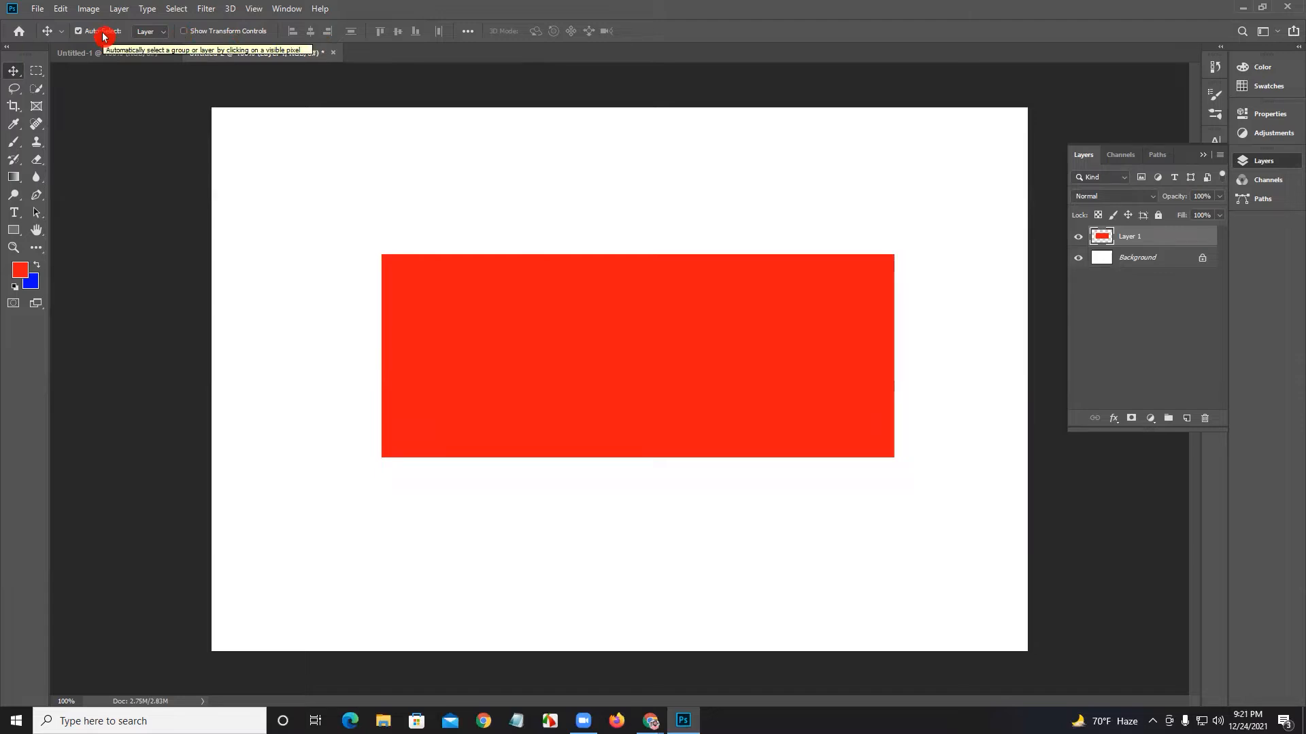
left_click_drag(645, 340, 626, 407)
left_click(36, 70)
left_click_drag(334, 154, 826, 291)
left_click(835, 298)
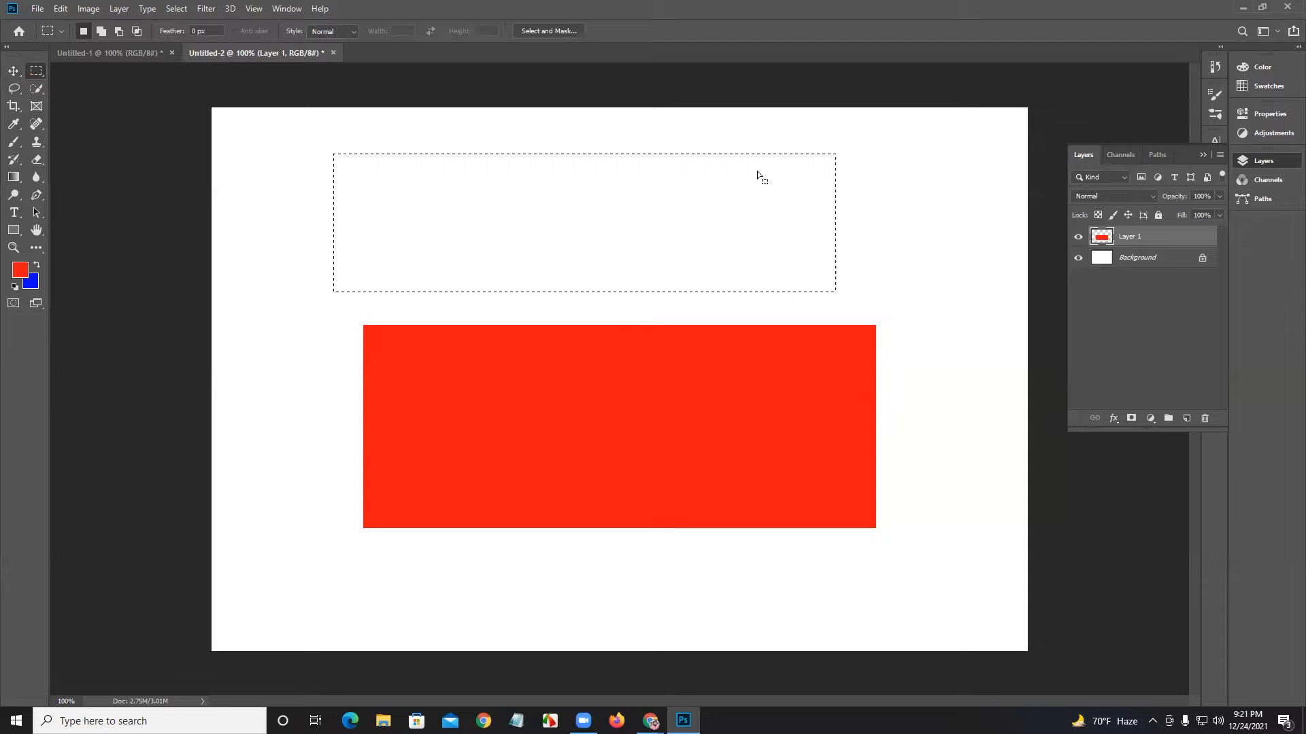
left_click(739, 170)
left_click(1187, 419)
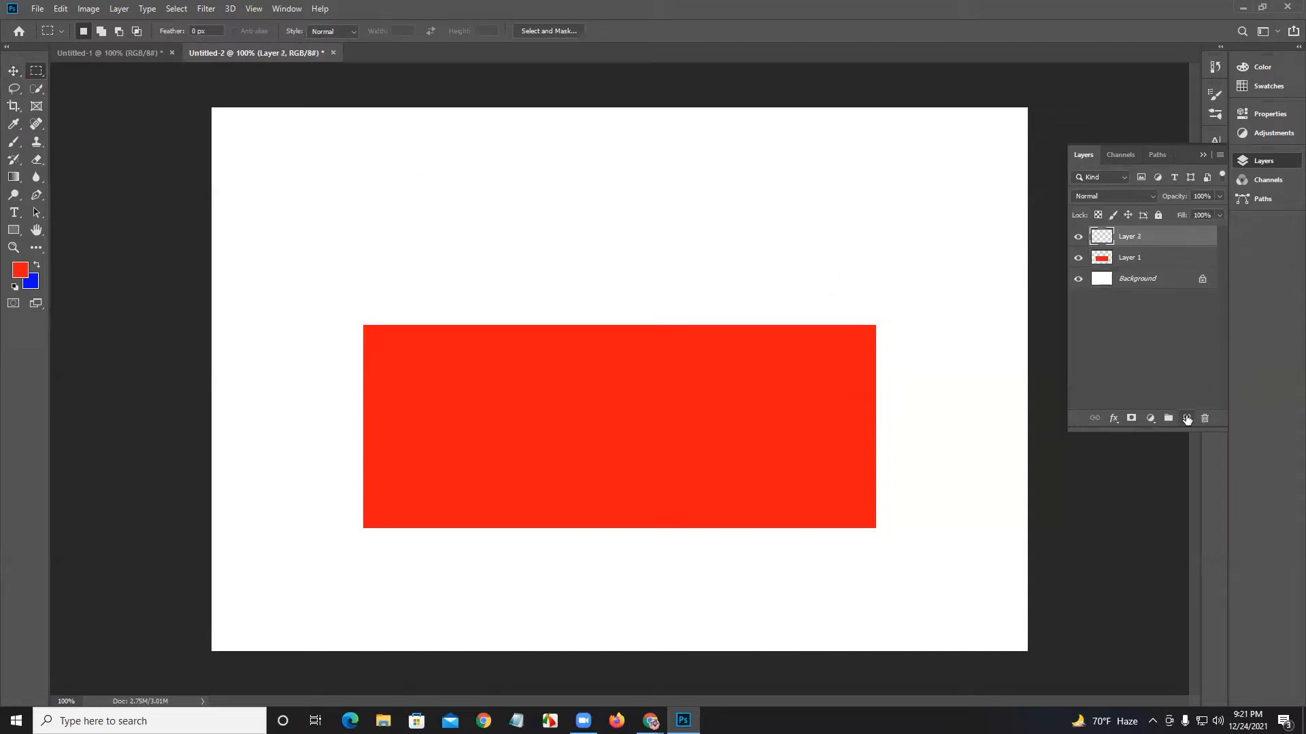
key("ctrl+z")
Step: Select a wide rectangle above the red one, fill it with the blue background colour on a new layer, and deselect
left_click_drag(424, 148, 839, 275)
left_click(1188, 420)
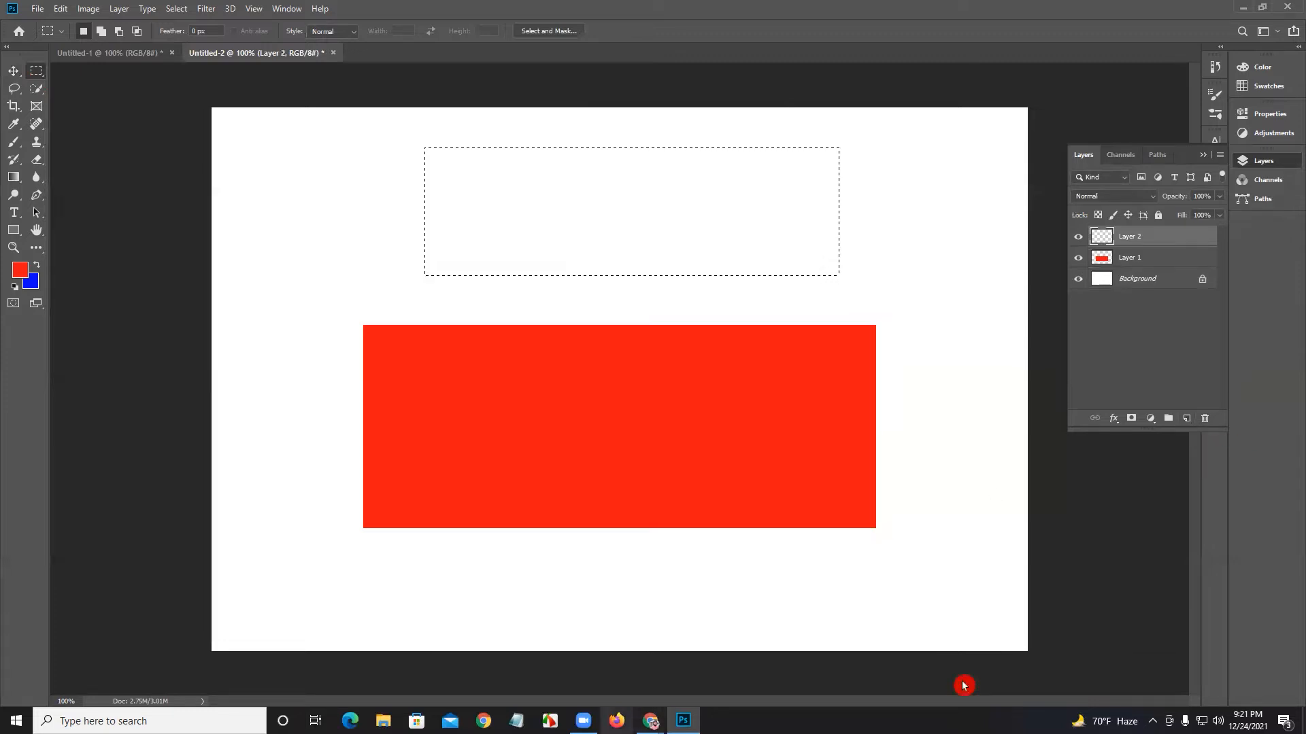
left_click(961, 489)
key("ctrl+shift+d")
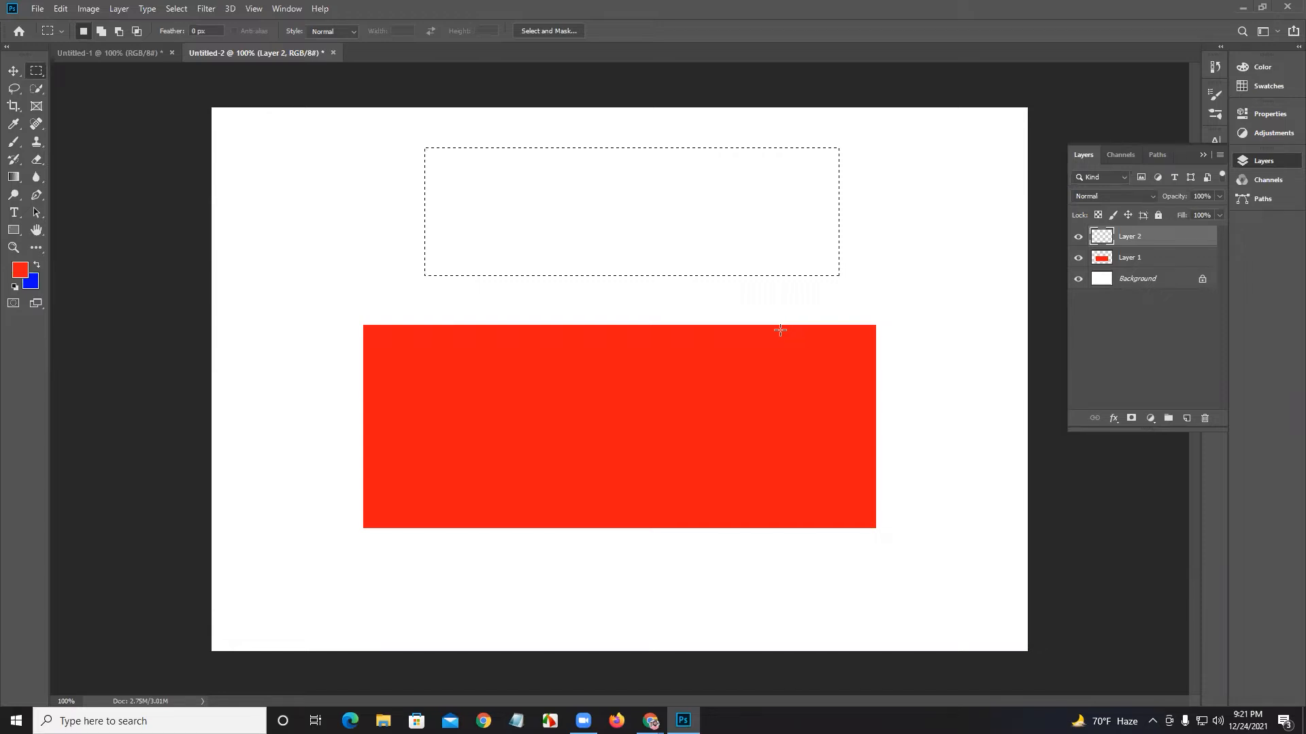
key("ctrl+BackSpace")
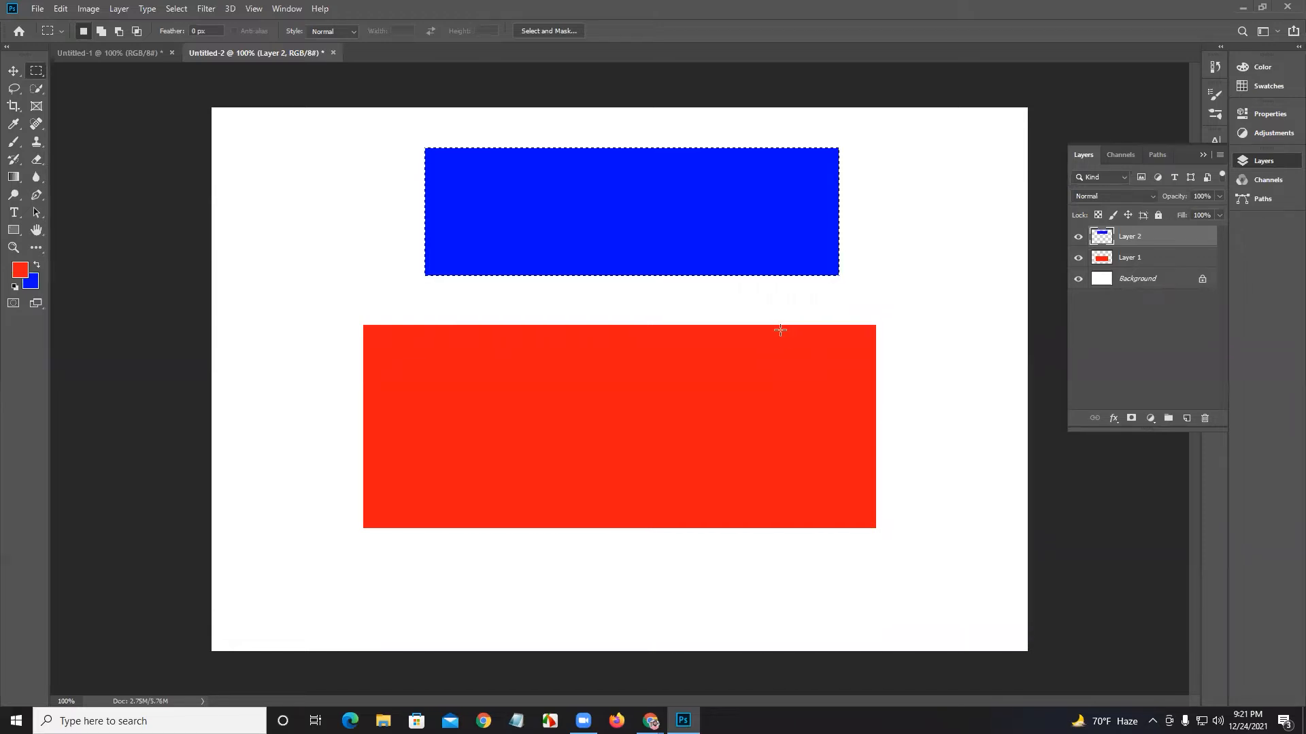
key("ctrl+d")
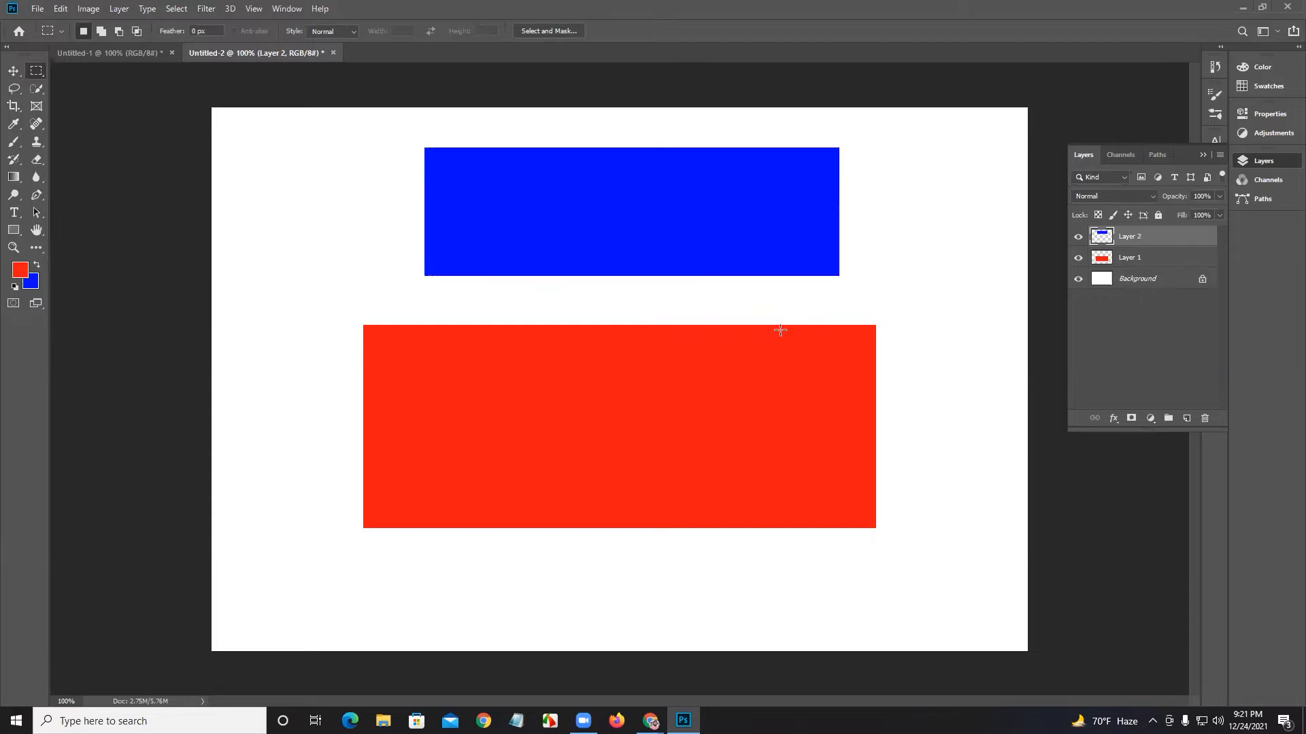
Step: Using Auto-Select, move the blue rectangle to the canvas's horizontal centre and the red one down and to the right
left_click(13, 71)
left_click_drag(623, 179, 562, 198)
left_click_drag(547, 338, 598, 376)
left_click_drag(563, 245, 602, 234)
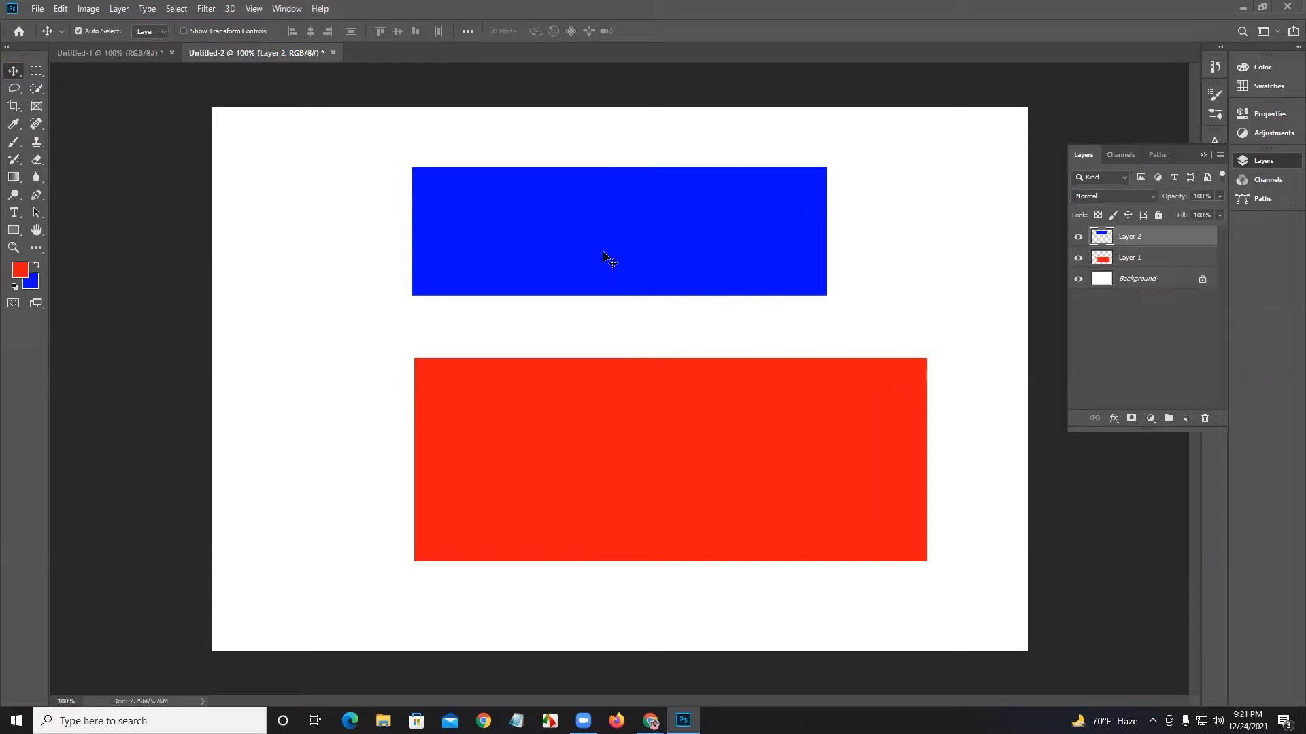
Step: Turn off Auto-Select and move the blue rectangle on Layer 2 until its left edge lines up with the red rectangle's
left_click(98, 31)
left_click(80, 32)
left_click_drag(585, 222, 460, 229)
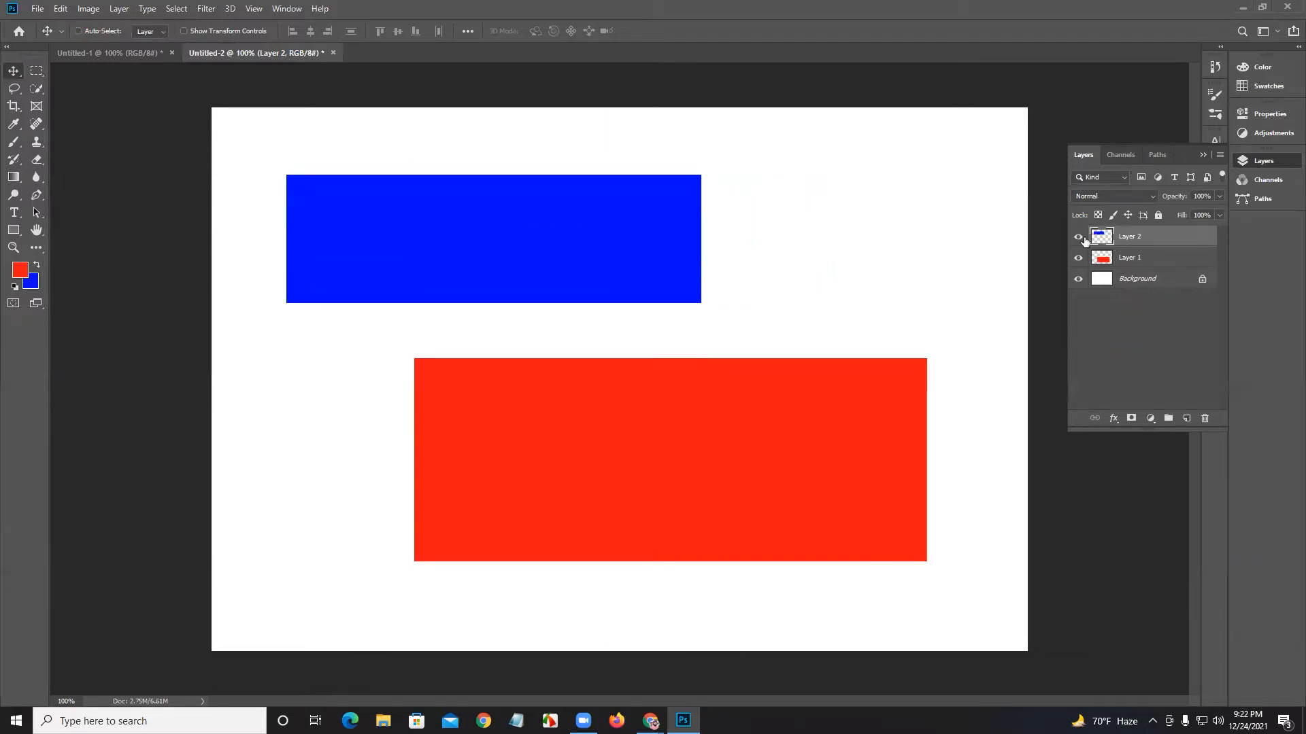
left_click_drag(571, 236, 942, 495)
left_click_drag(777, 505, 754, 524)
left_click_drag(723, 466, 767, 467)
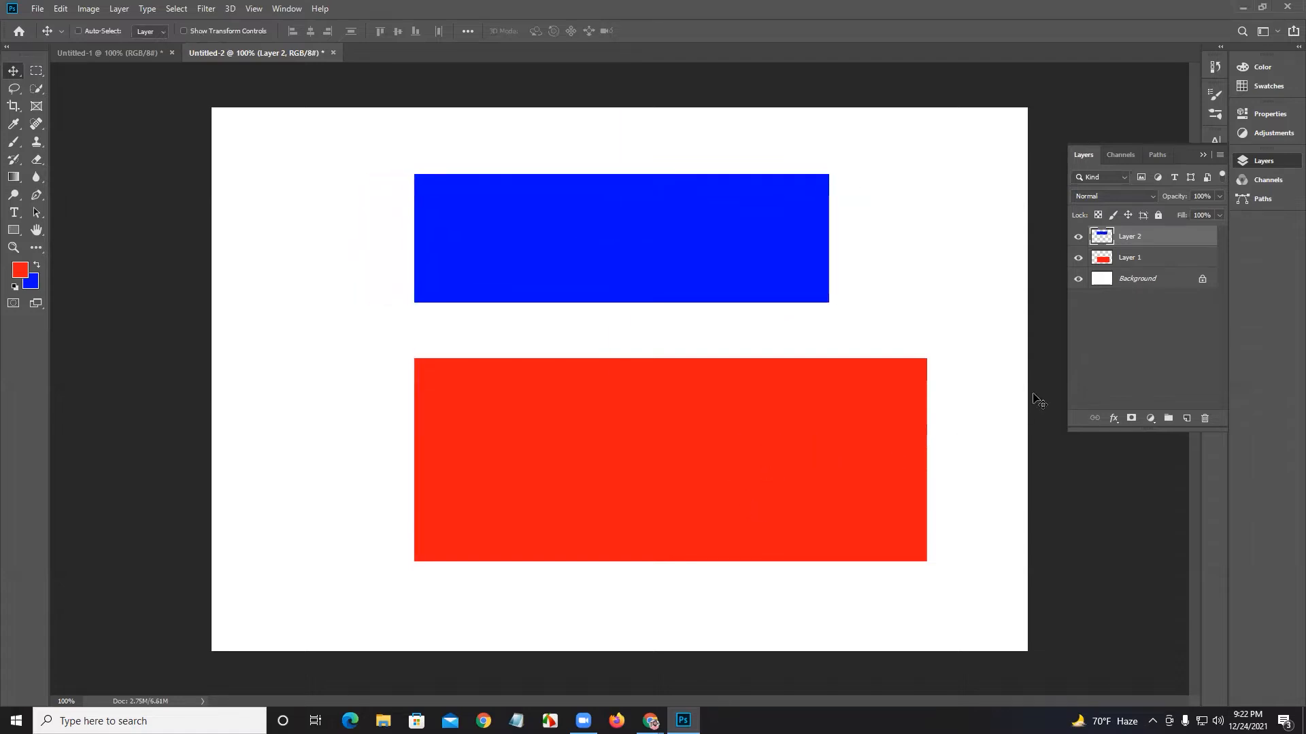
Step: Set the layer thumbnails to Medium Thumbnails
right_click(1097, 235)
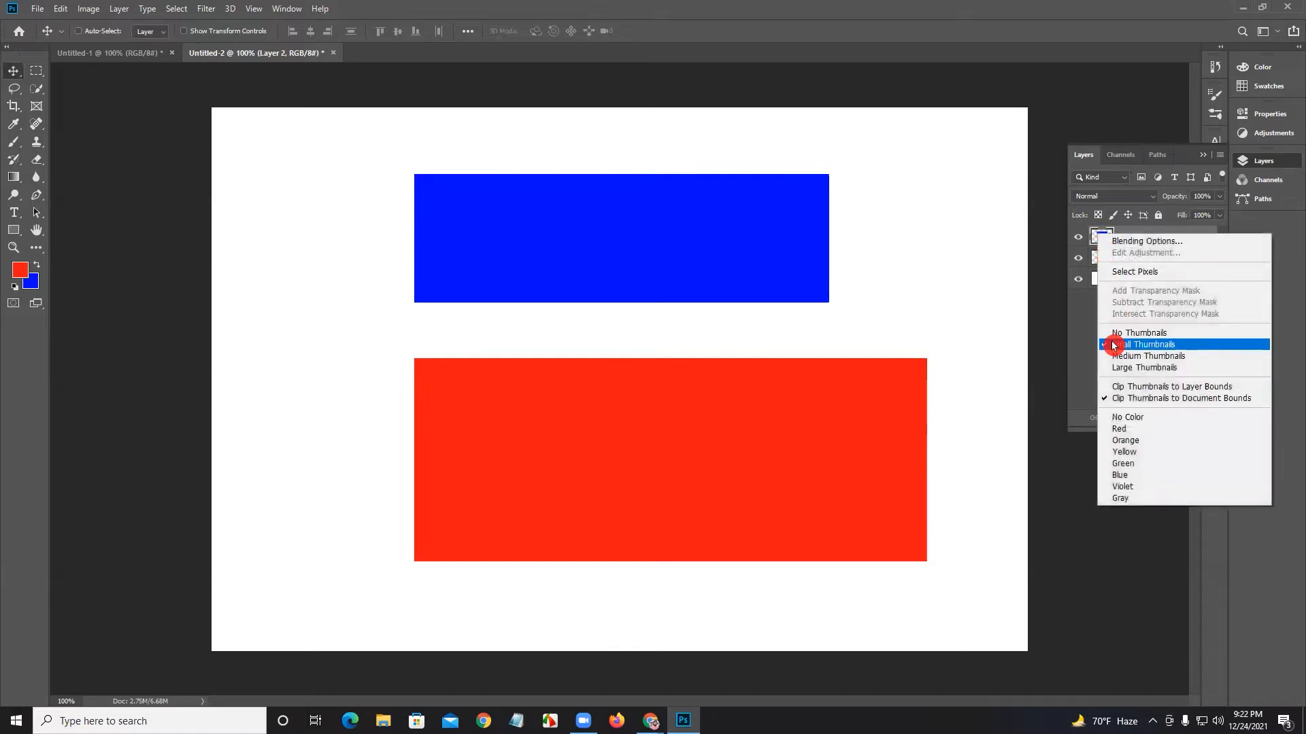
left_click(1132, 356)
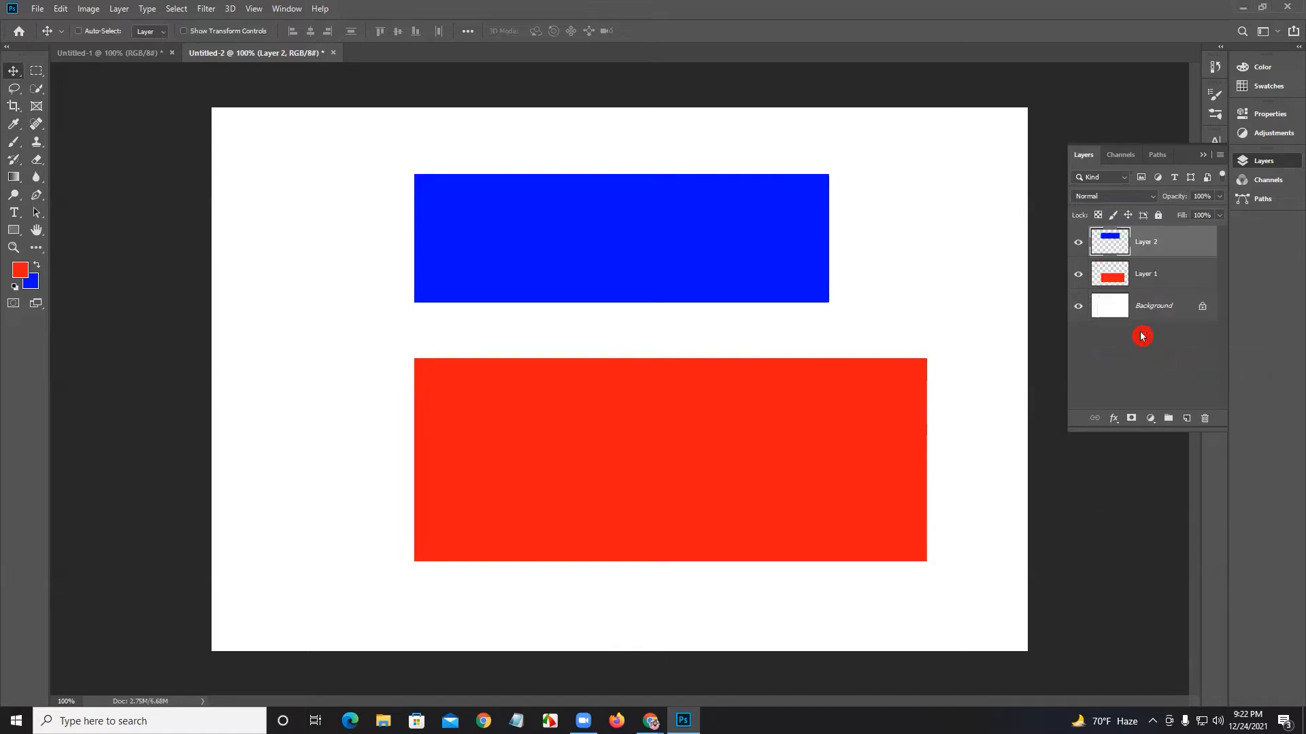
Step: Try the Large Thumbnails and No Thumbnails display options for the layers
right_click(1111, 236)
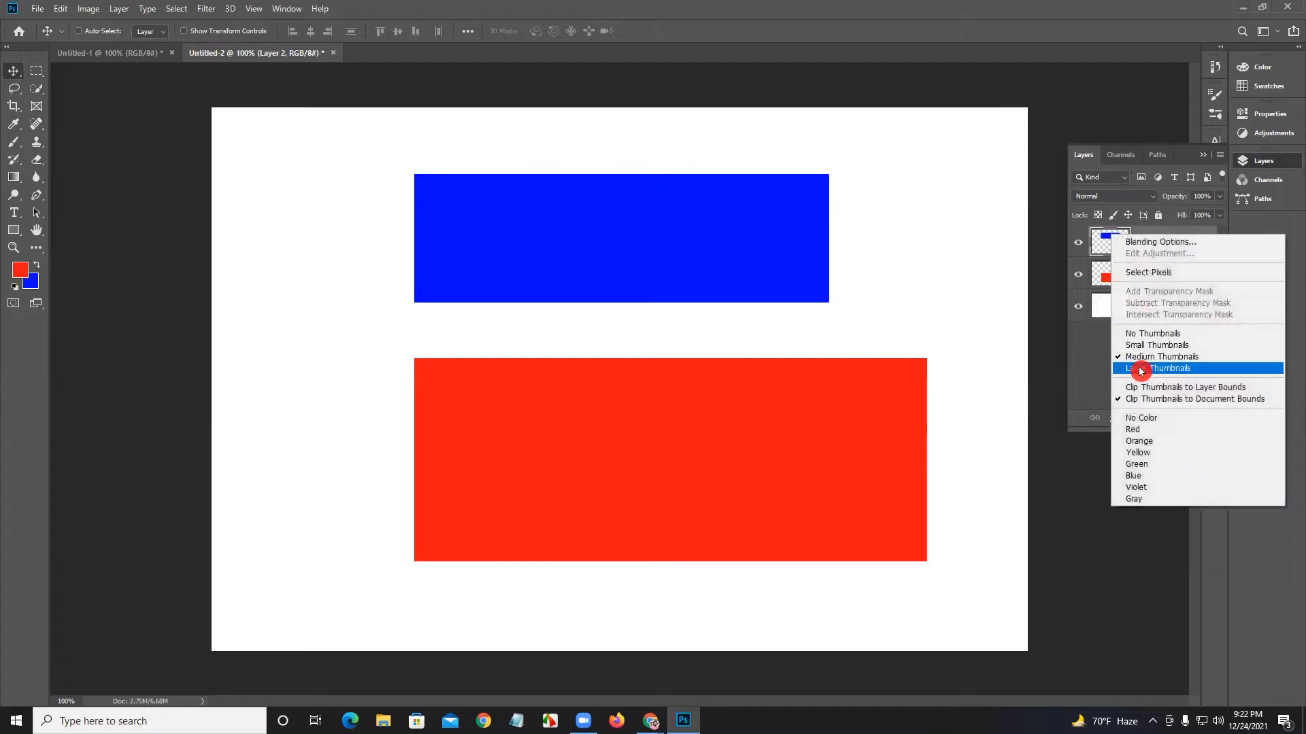
left_click(1141, 369)
right_click(1122, 252)
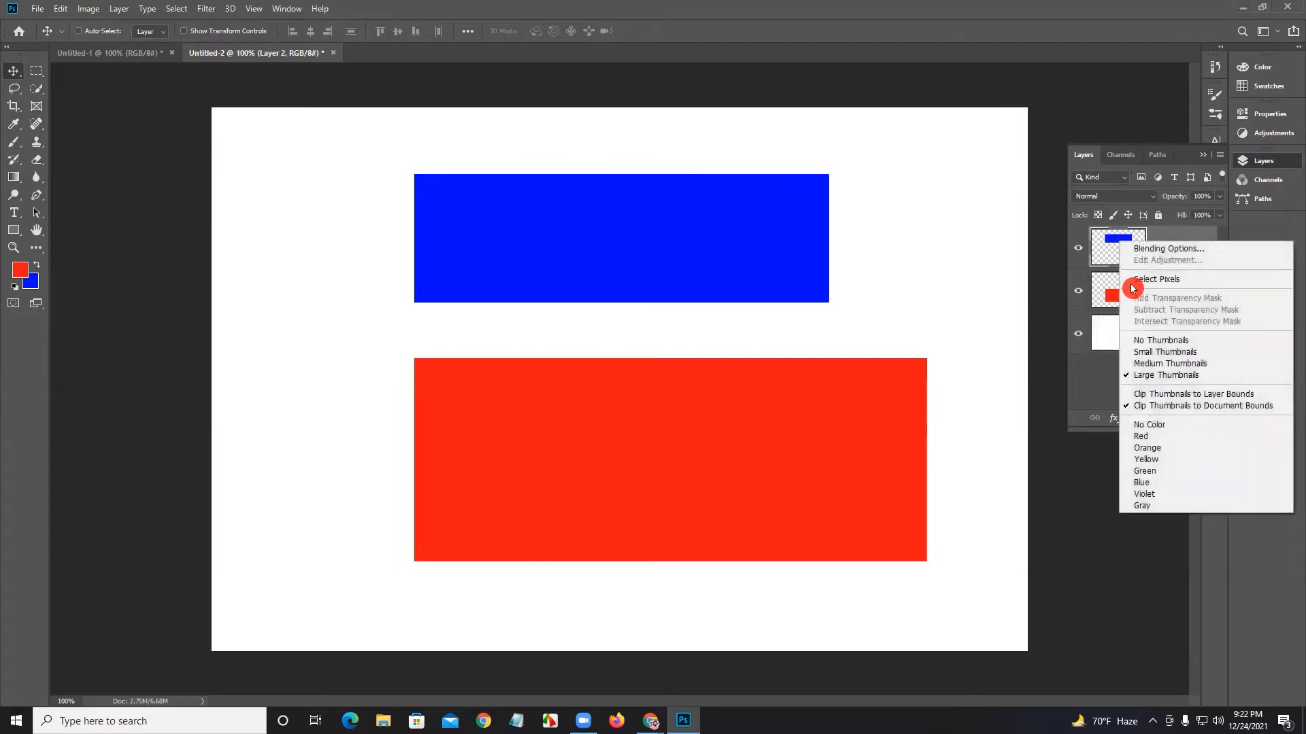
left_click(1142, 343)
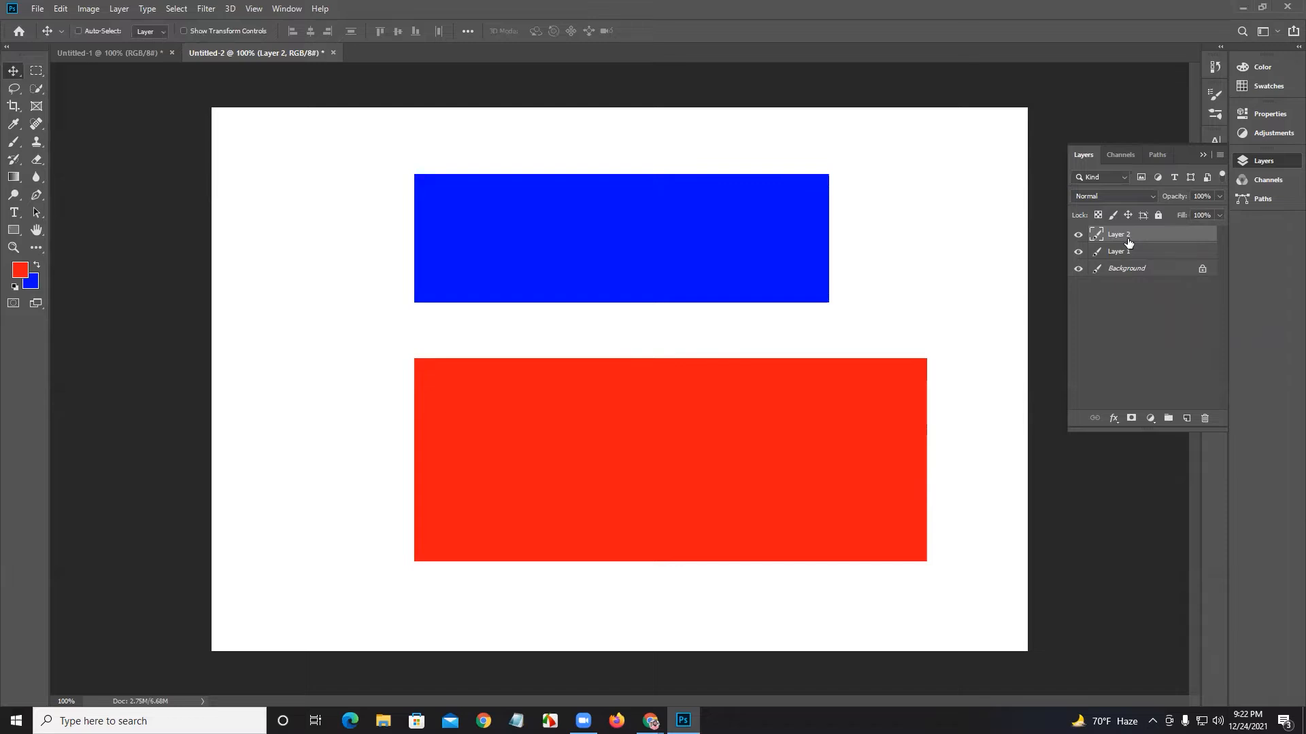
Step: Set the layer thumbnails to Large Thumbnails
right_click(1093, 232)
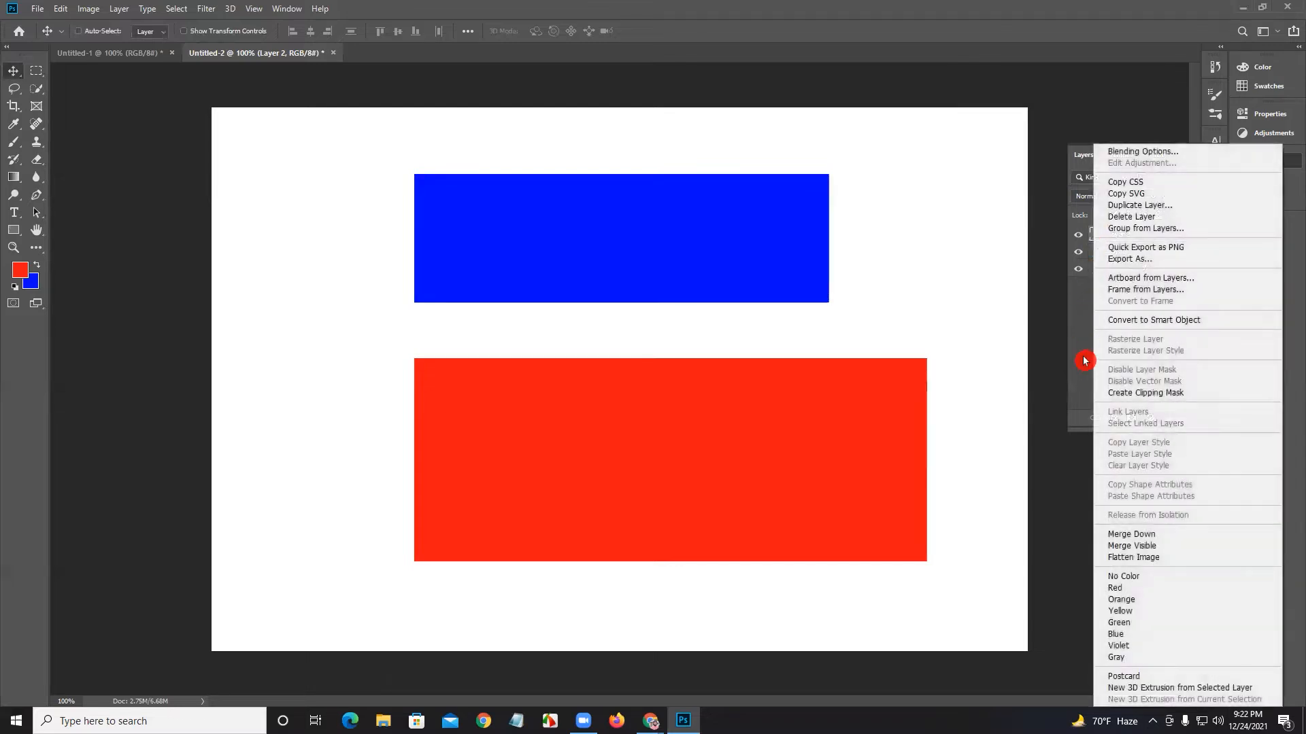
key("Escape")
right_click(1093, 234)
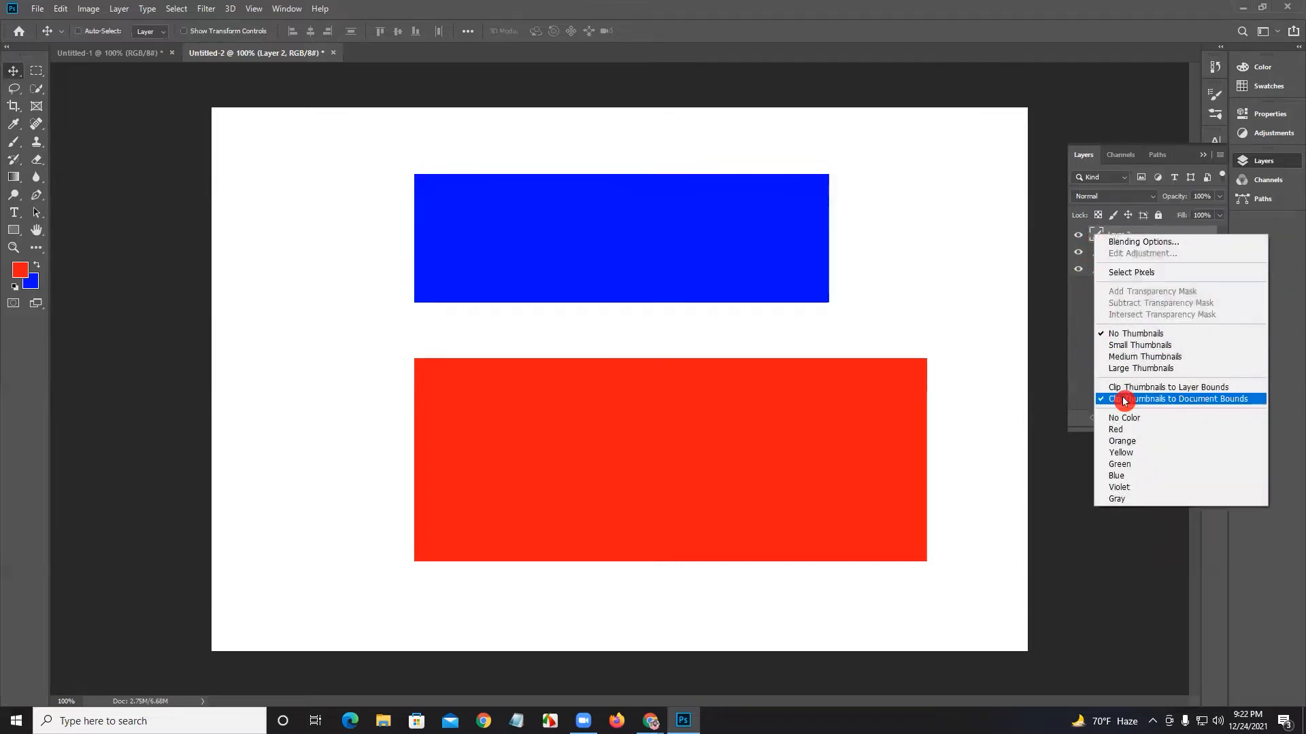
left_click(1129, 370)
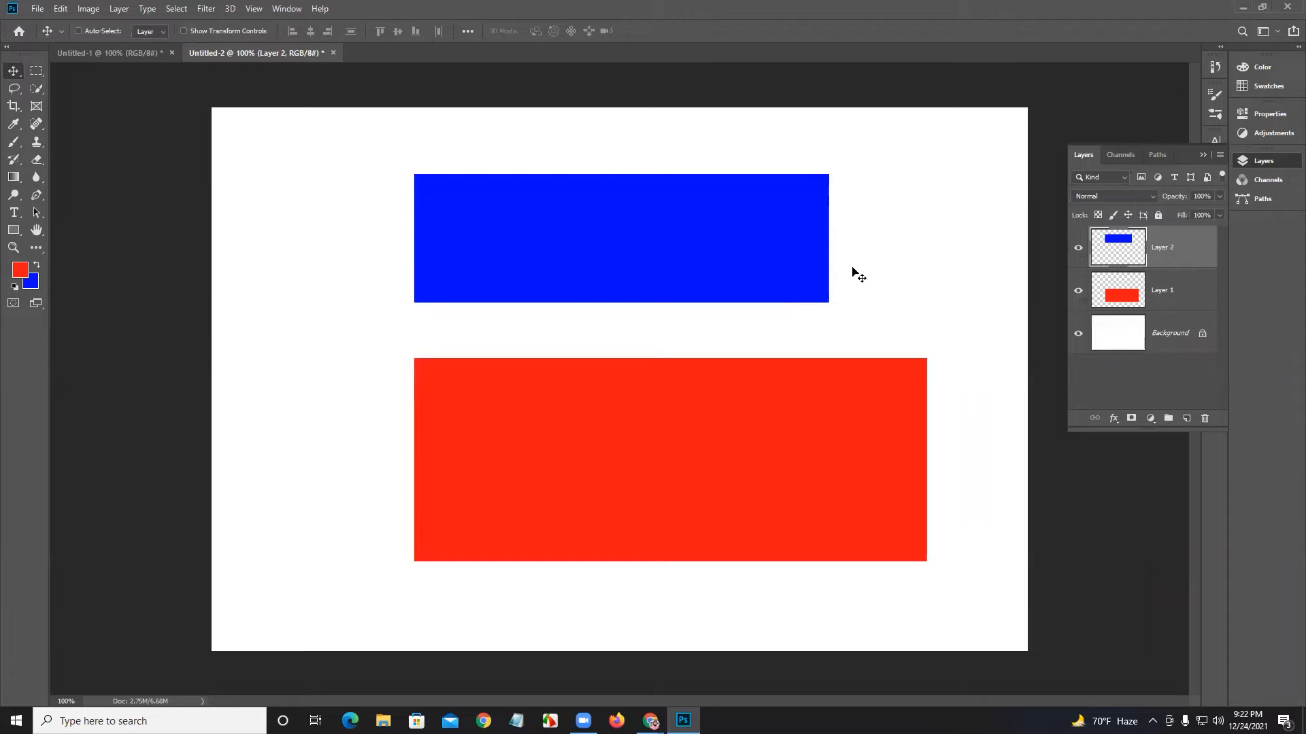
Step: With Auto-Select on, move the blue rectangle down and to the left and line up the red rectangle's left edge with it
left_click_drag(880, 268, 897, 292)
left_click_drag(748, 436, 683, 436)
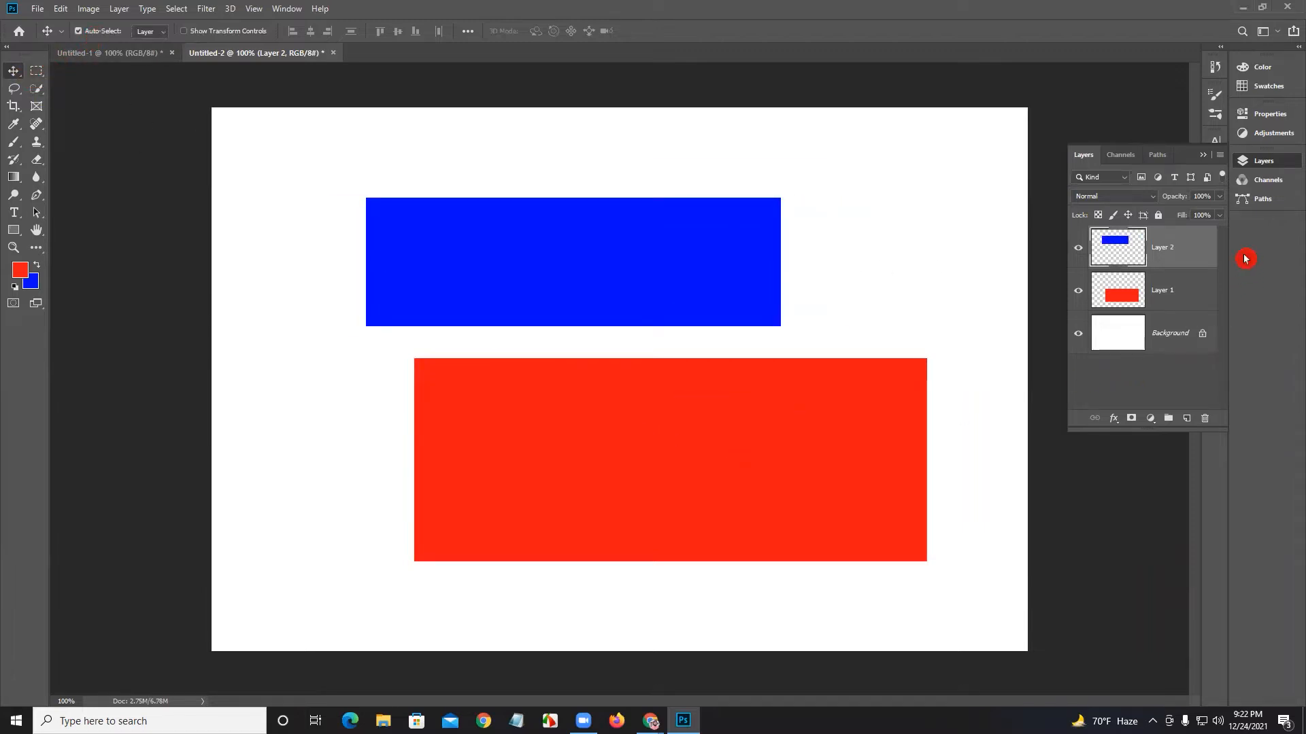
left_click_drag(832, 437, 785, 447)
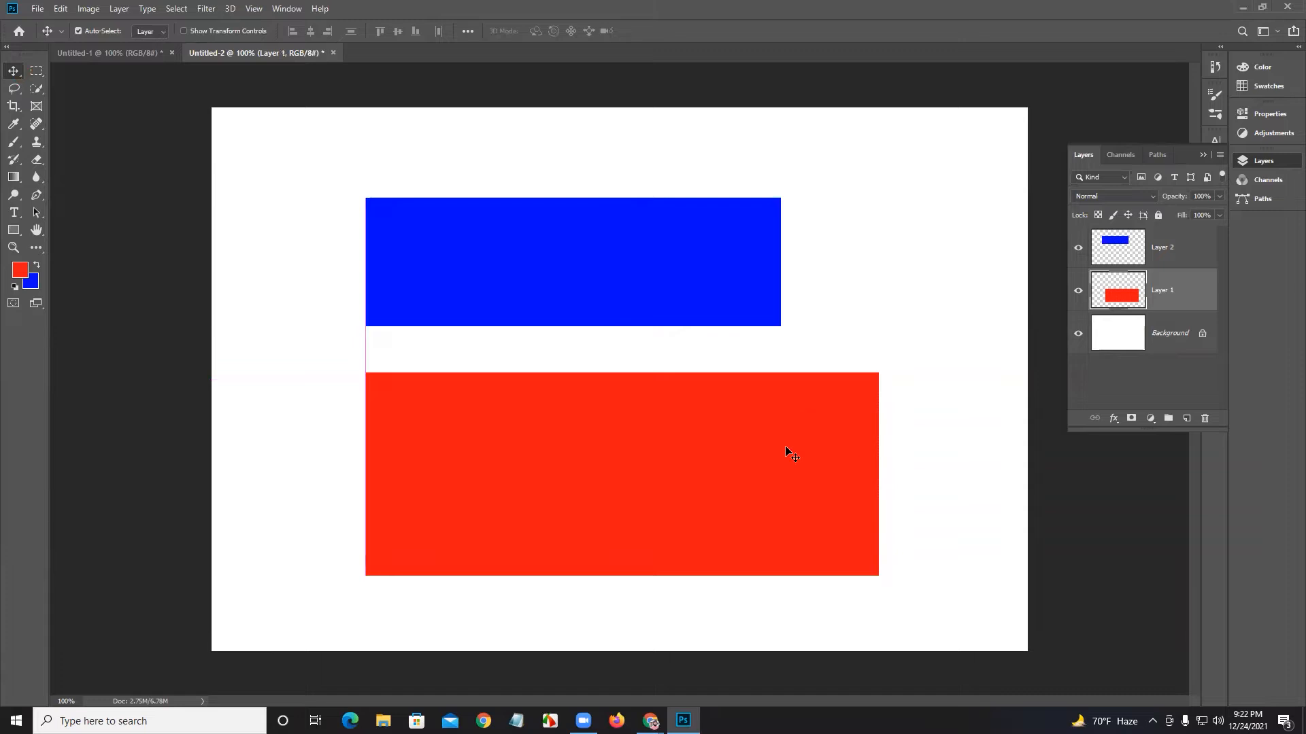
Step: Show the transform controls and shrink the red rectangle proportionally from its upper-right corner
left_click(246, 33)
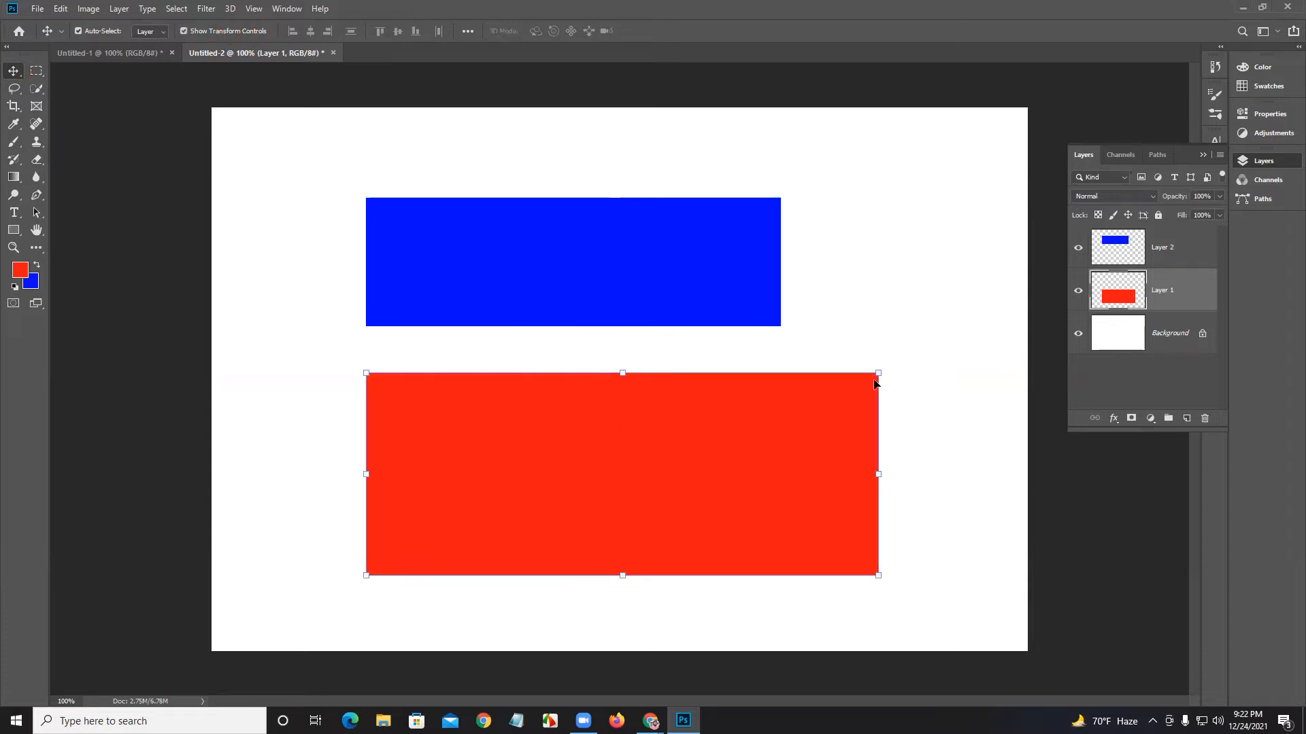
mouse_move(880, 372)
left_mouse_down()
mouse_move(985, 262)
mouse_move(775, 379)
mouse_move(805, 381)
mouse_move(813, 399)
left_mouse_up()
left_click(753, 145)
left_click(652, 30)
Step: Move the blue rectangle to the right, enlarge it very slightly, and hide the transform controls
mouse_move(624, 237)
left_mouse_down()
mouse_move(679, 240)
mouse_move(646, 232)
left_mouse_up()
mouse_move(847, 196)
left_mouse_down()
mouse_move(950, 140)
mouse_move(853, 196)
left_mouse_up()
left_click(652, 41)
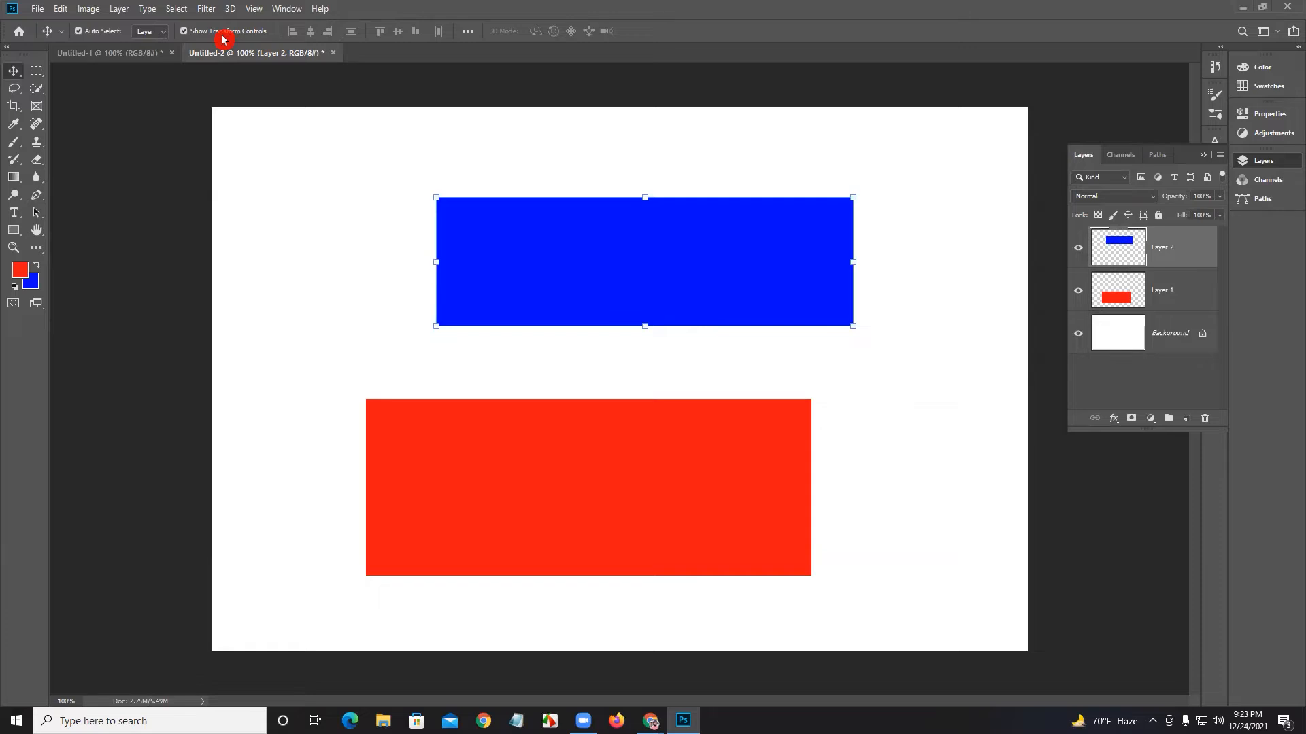
left_click(184, 32)
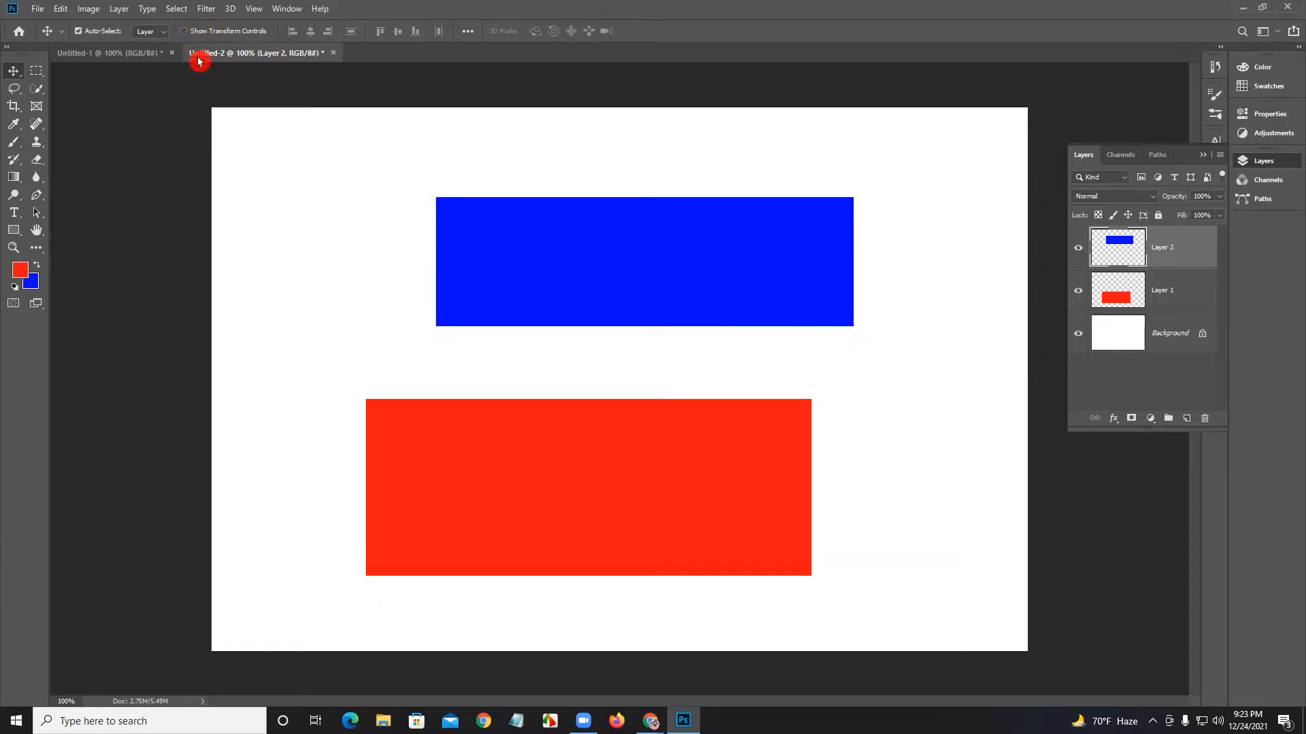
Step: Move the blue rectangle down and to the left just above the red one, and shift the red rectangle on Layer 1 to the right
left_click_drag(584, 254, 531, 302)
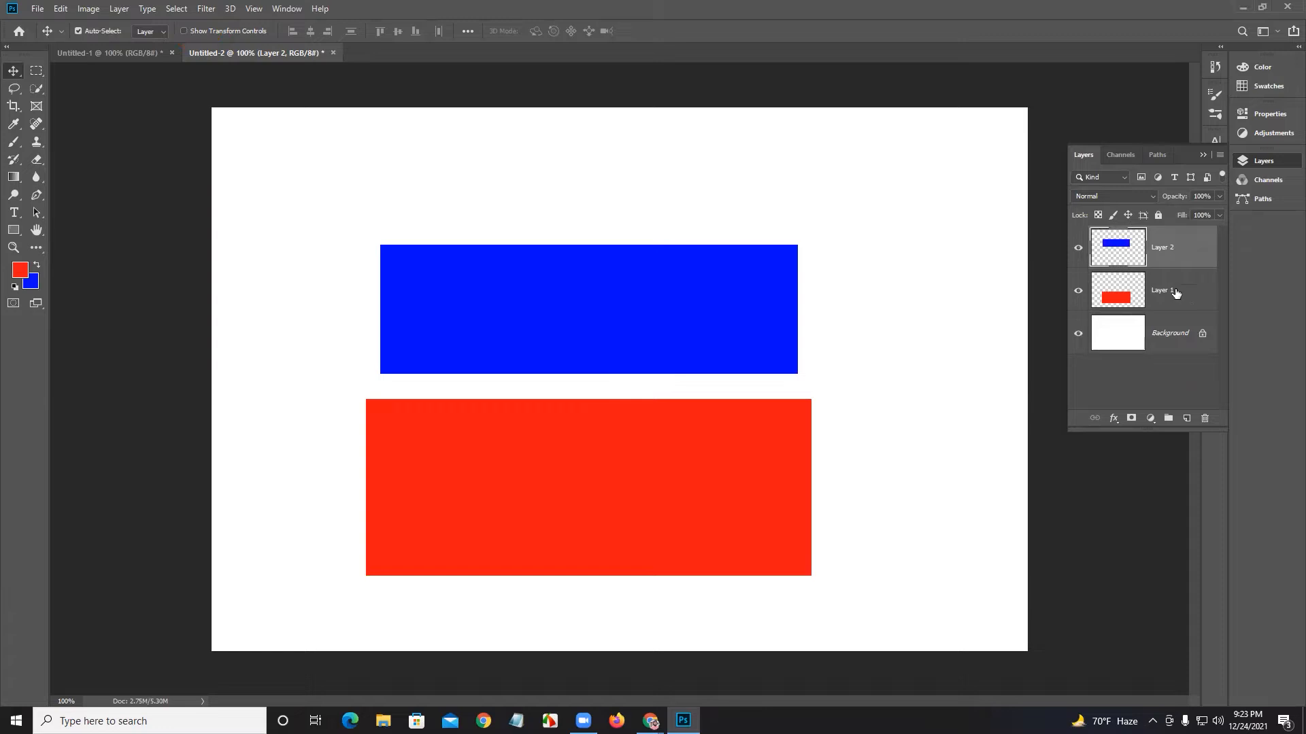
left_click(1173, 319)
left_click(1156, 299)
left_click_drag(742, 524, 782, 523)
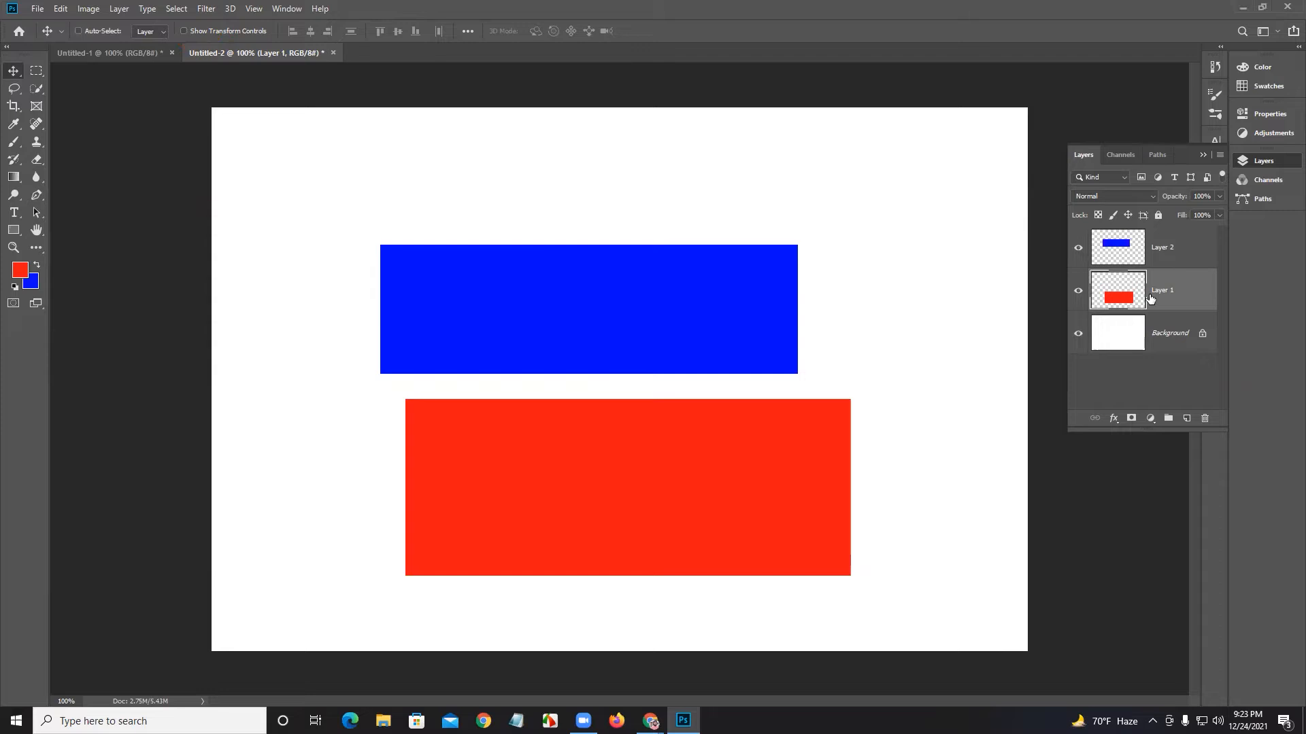
Step: Free-transform the red rectangle, scaling it proportionally from its upper-right corner to about 89%
key("ctrl+t")
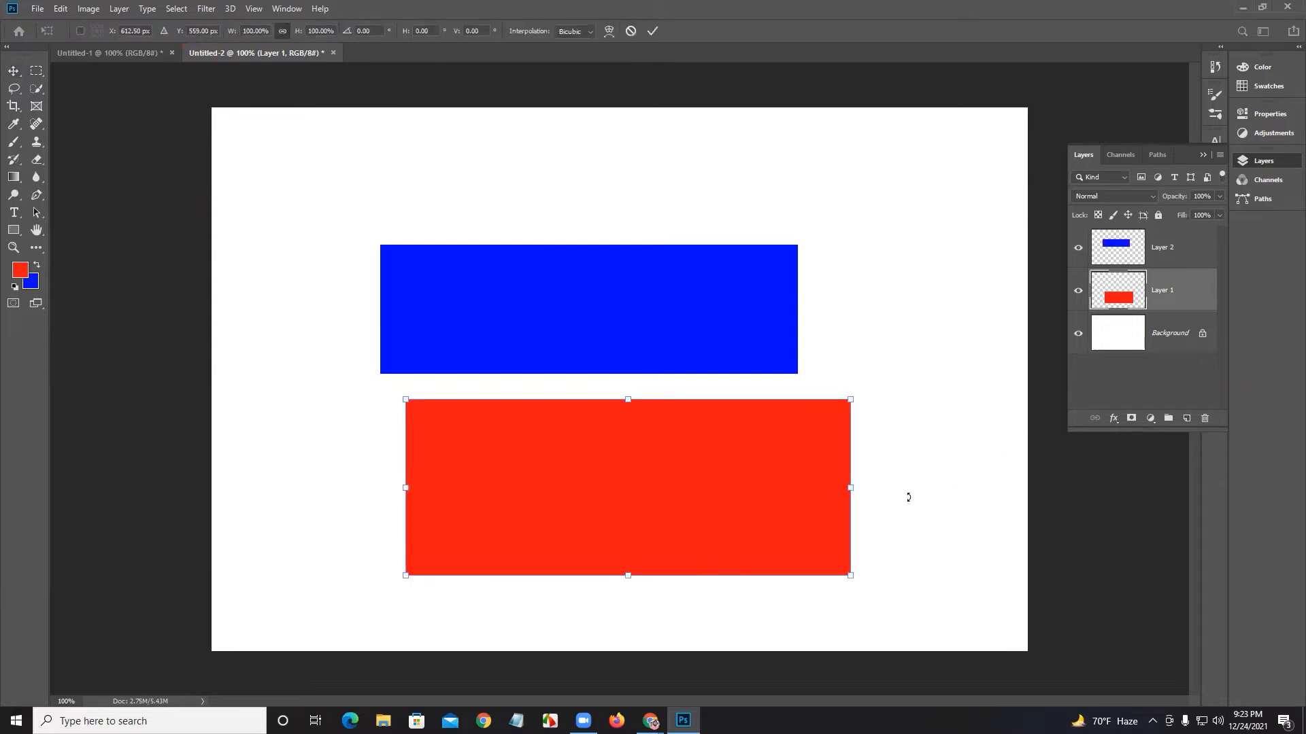
left_click(952, 512)
mouse_move(851, 402)
left_mouse_down()
mouse_move(972, 289)
mouse_move(742, 408)
mouse_move(750, 430)
mouse_move(840, 408)
mouse_move(656, 500)
mouse_move(791, 450)
mouse_move(713, 482)
mouse_move(985, 340)
mouse_move(775, 443)
mouse_move(816, 416)
mouse_move(860, 416)
left_mouse_up()
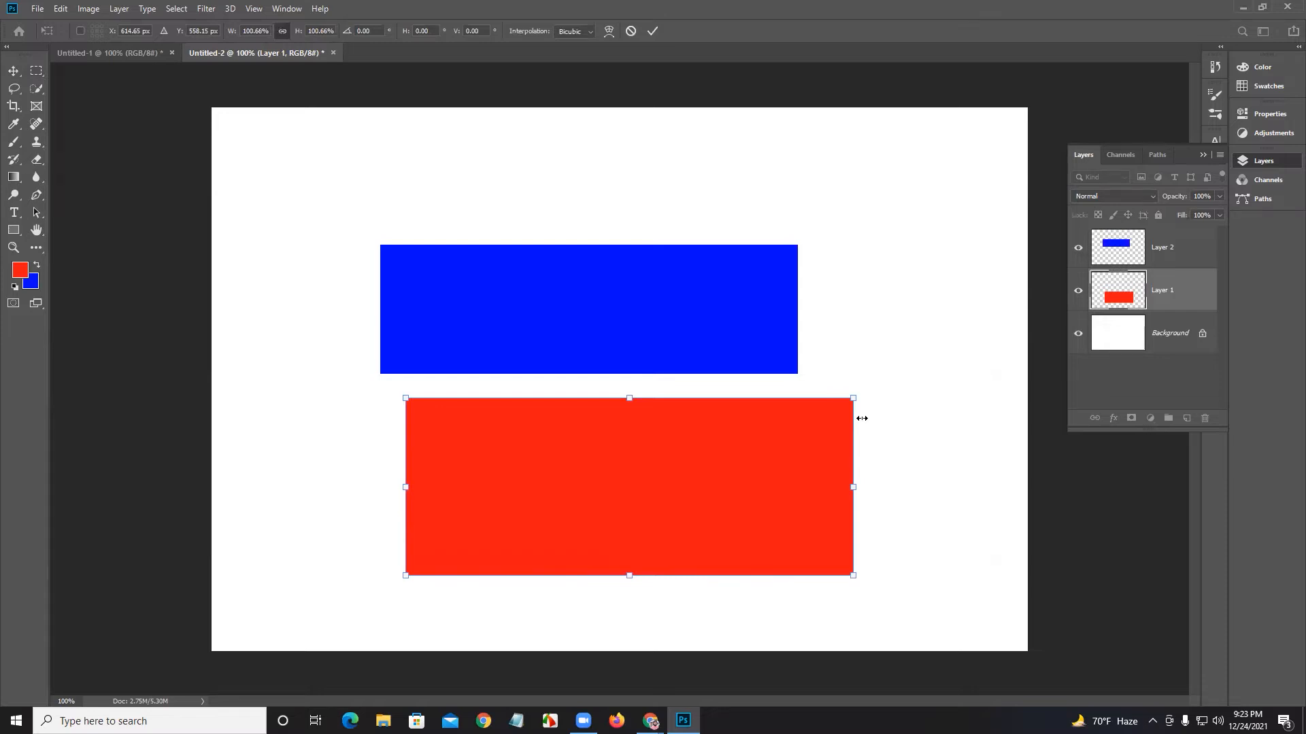
left_click_drag(855, 398, 790, 389)
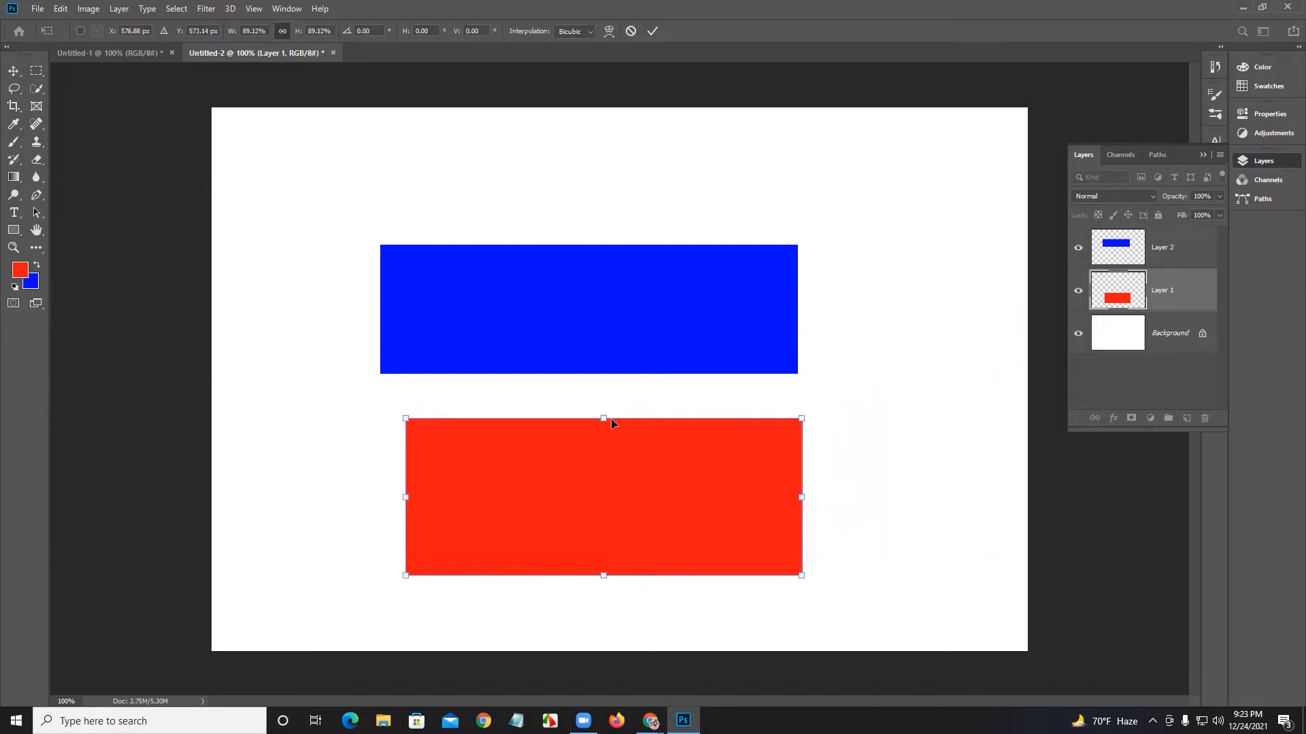
Step: Resize the red rectangle from its edges to about 99% width and 86% height, and commit the transform
mouse_move(609, 420)
left_mouse_down()
mouse_move(623, 265)
mouse_move(603, 361)
mouse_move(610, 409)
mouse_move(606, 398)
left_mouse_up()
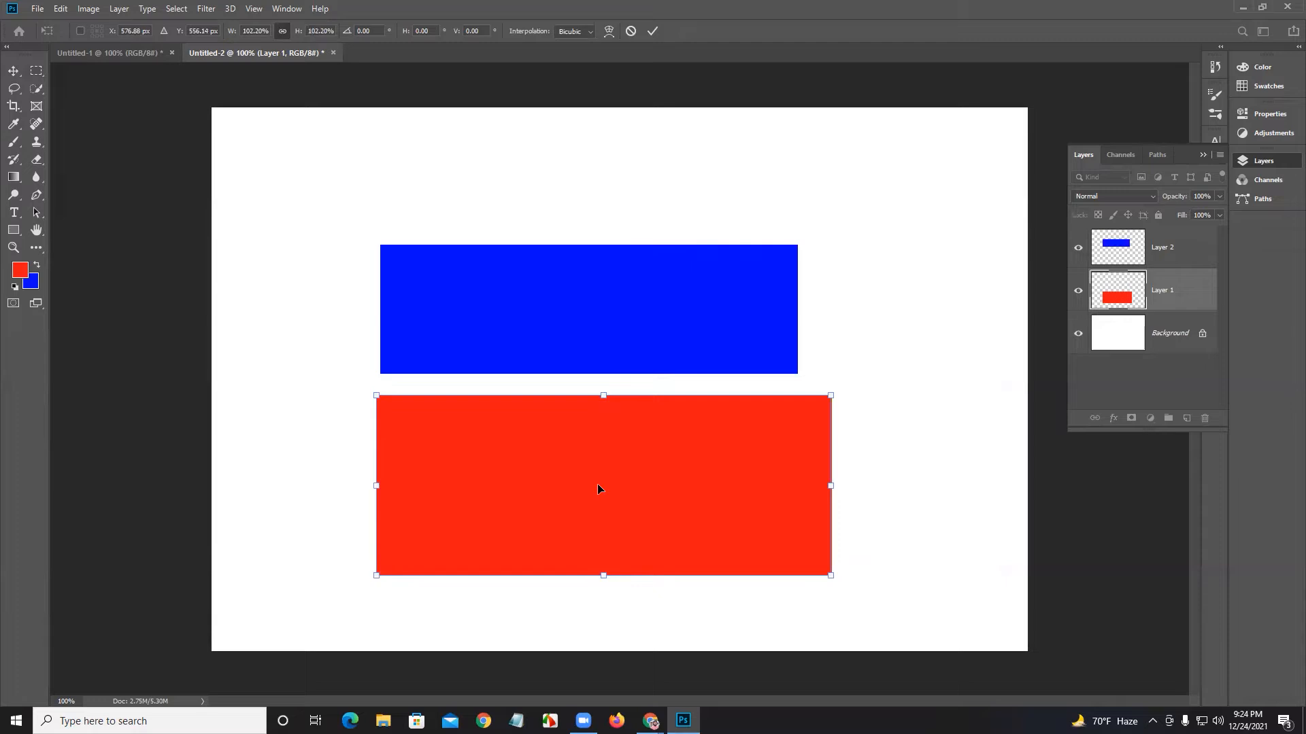
left_click_drag(606, 400, 596, 437)
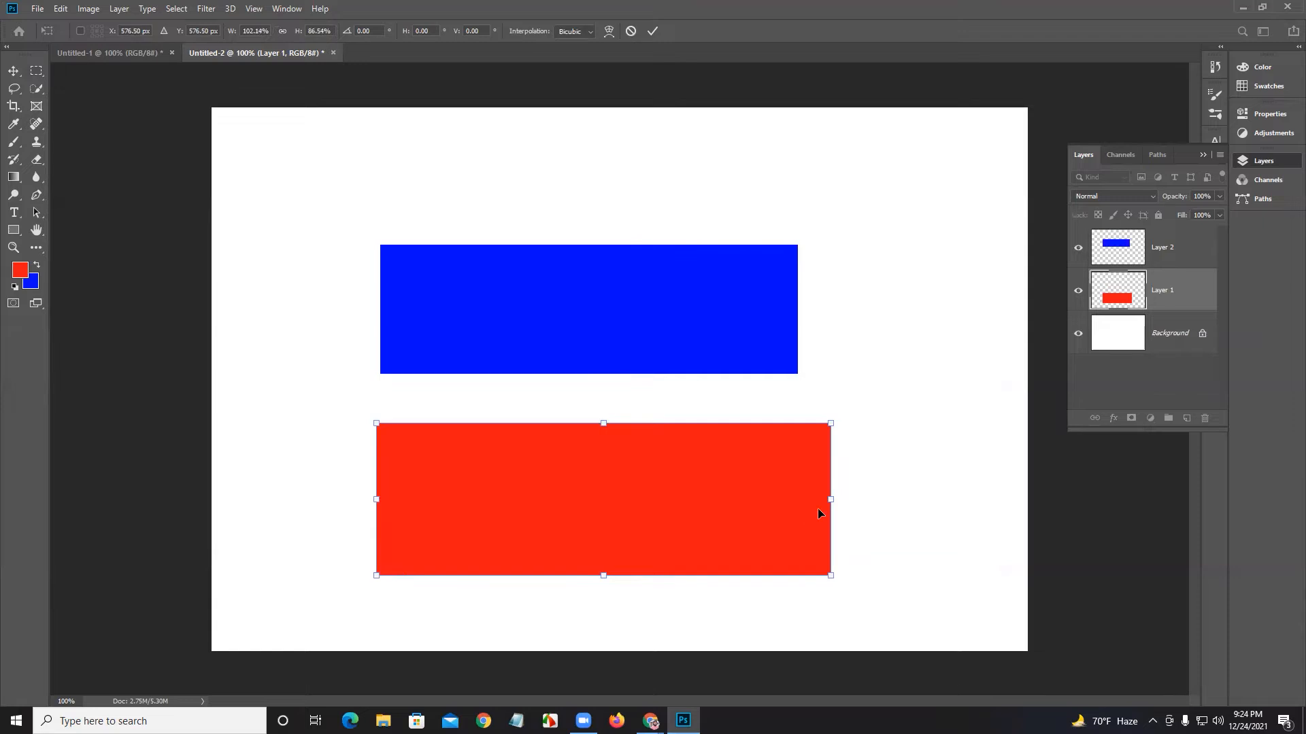
left_click_drag(848, 497, 815, 496)
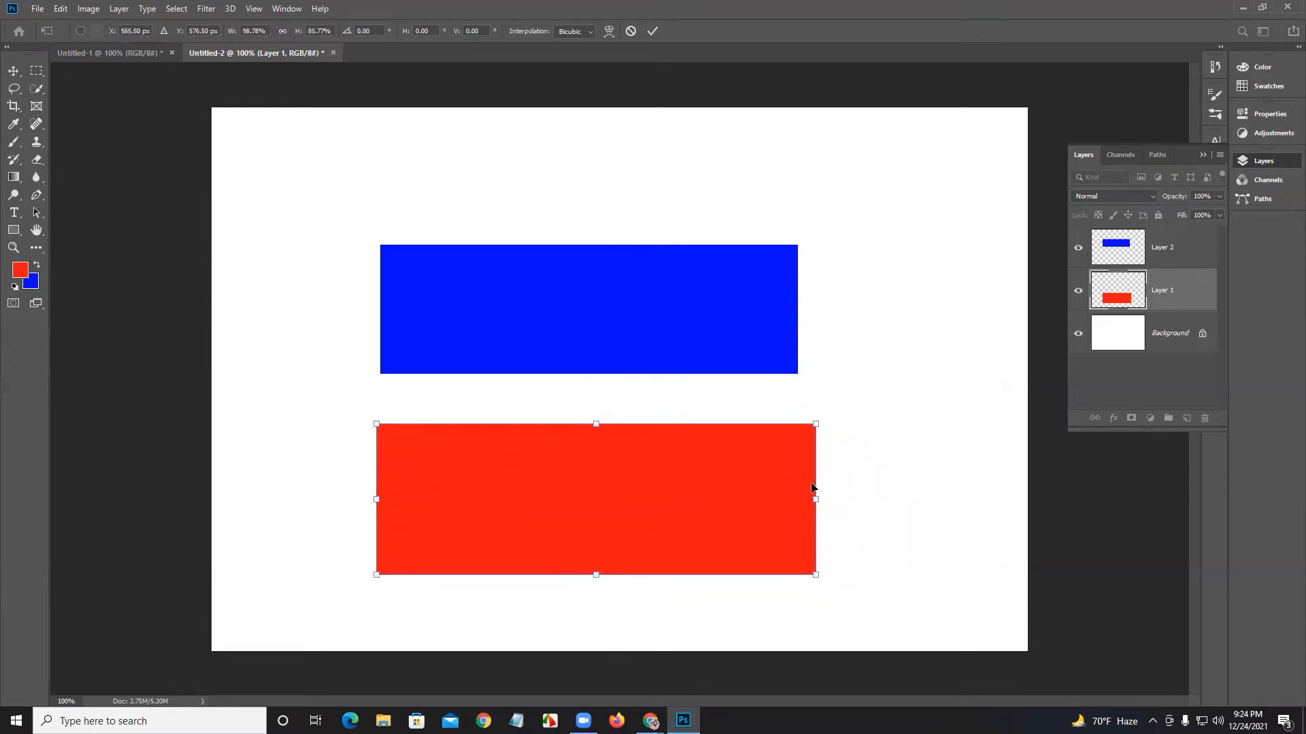
left_click(653, 31)
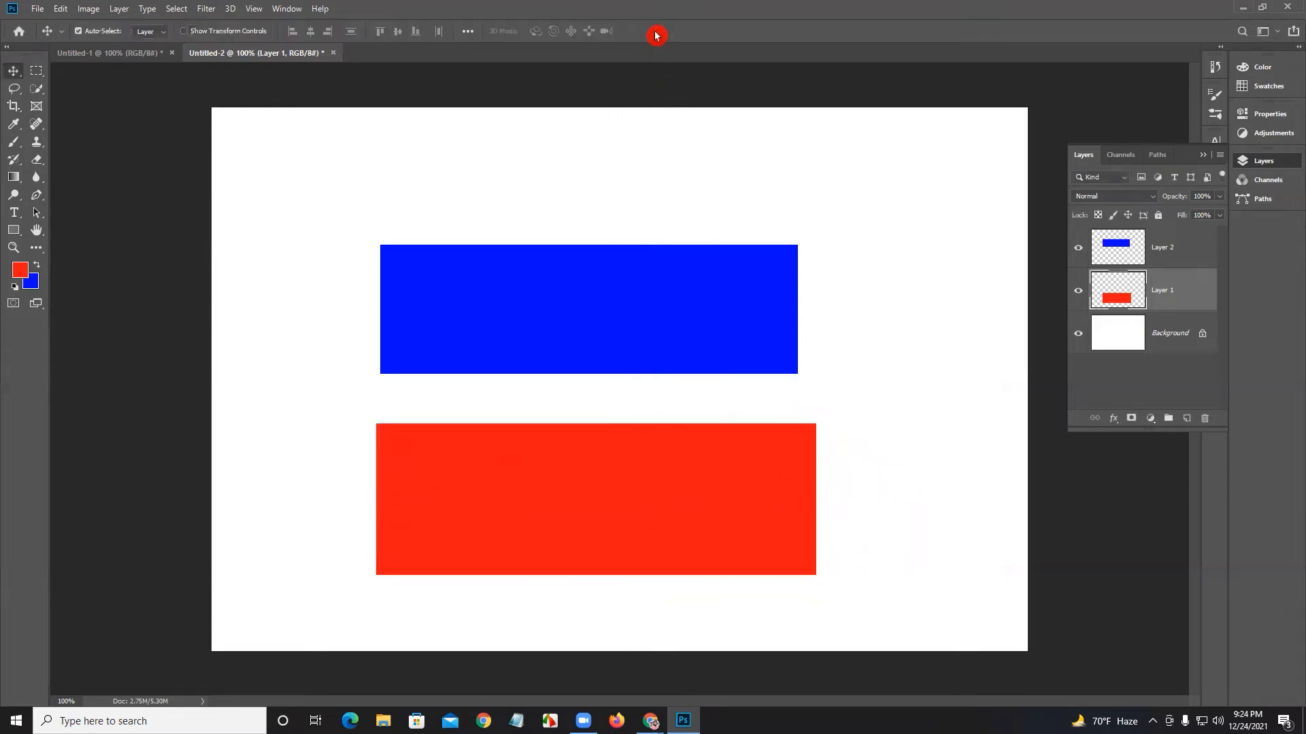
Step: Delete the red rectangle's layer and restore the Background layer deleted after it
left_click(707, 314)
left_click(686, 456)
key("Delete")
key("Delete")
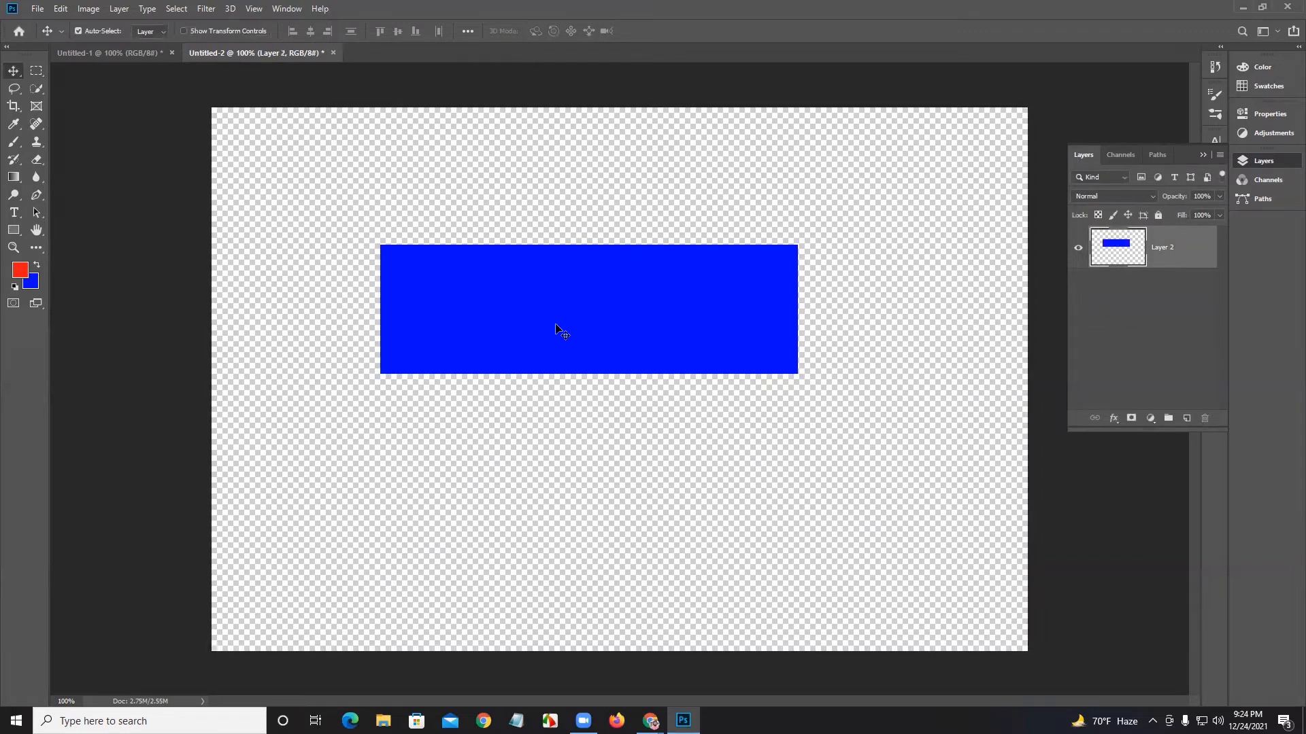
key("ctrl+z")
Step: Delete the blue rectangle's Layer 2 and undo the deletion
left_click(1199, 248)
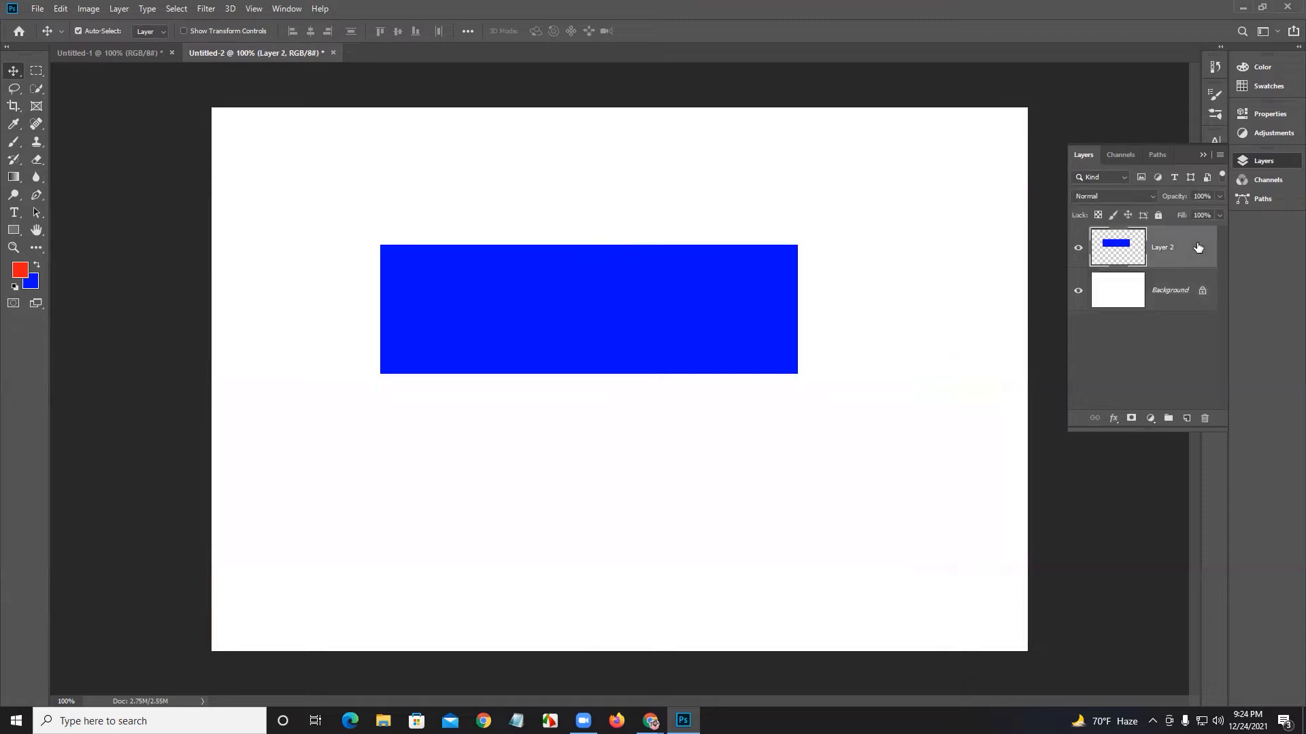
key("Delete")
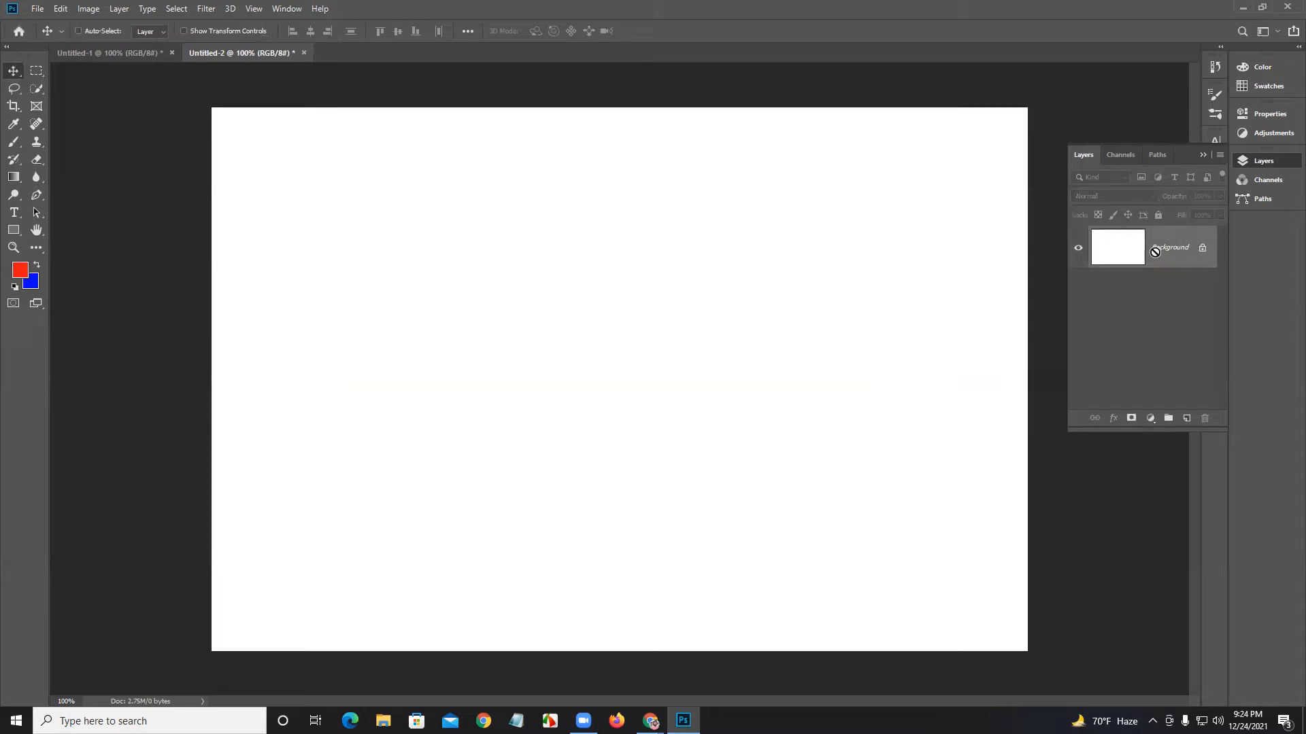
key("ctrl+z")
Step: Duplicate Layer 2, place the copy straight below the original blue rectangle, and delete the copy
left_click_drag(728, 340, 732, 314)
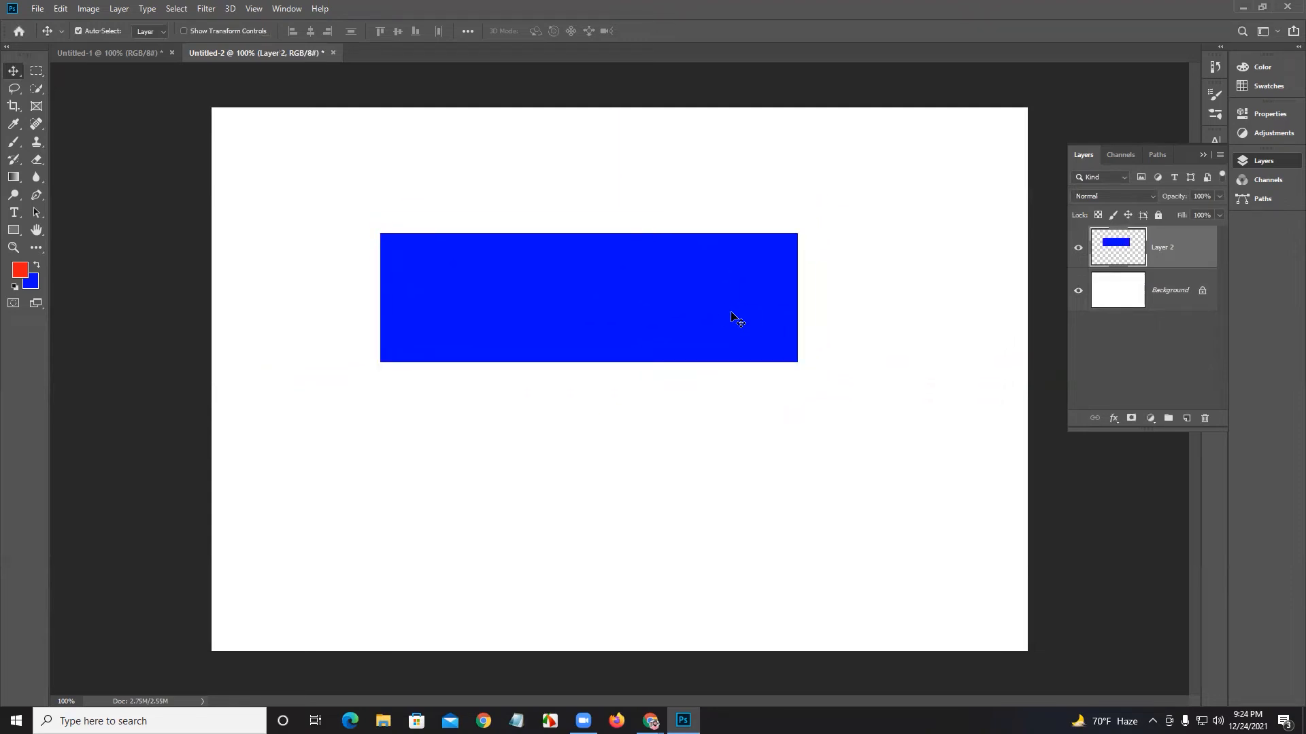
left_click_drag(1181, 249, 1186, 417)
left_click_drag(661, 352, 656, 492)
left_click_drag(640, 357, 640, 345)
left_click(693, 446)
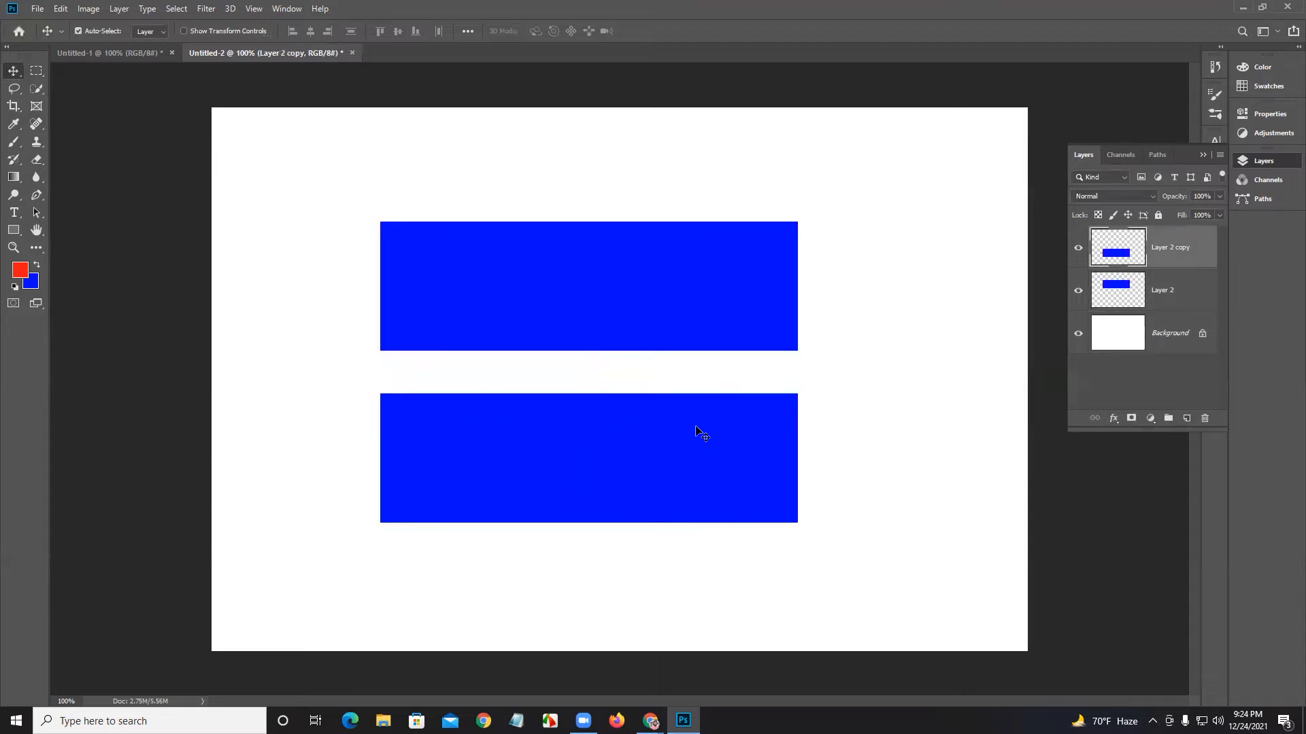
key("Delete")
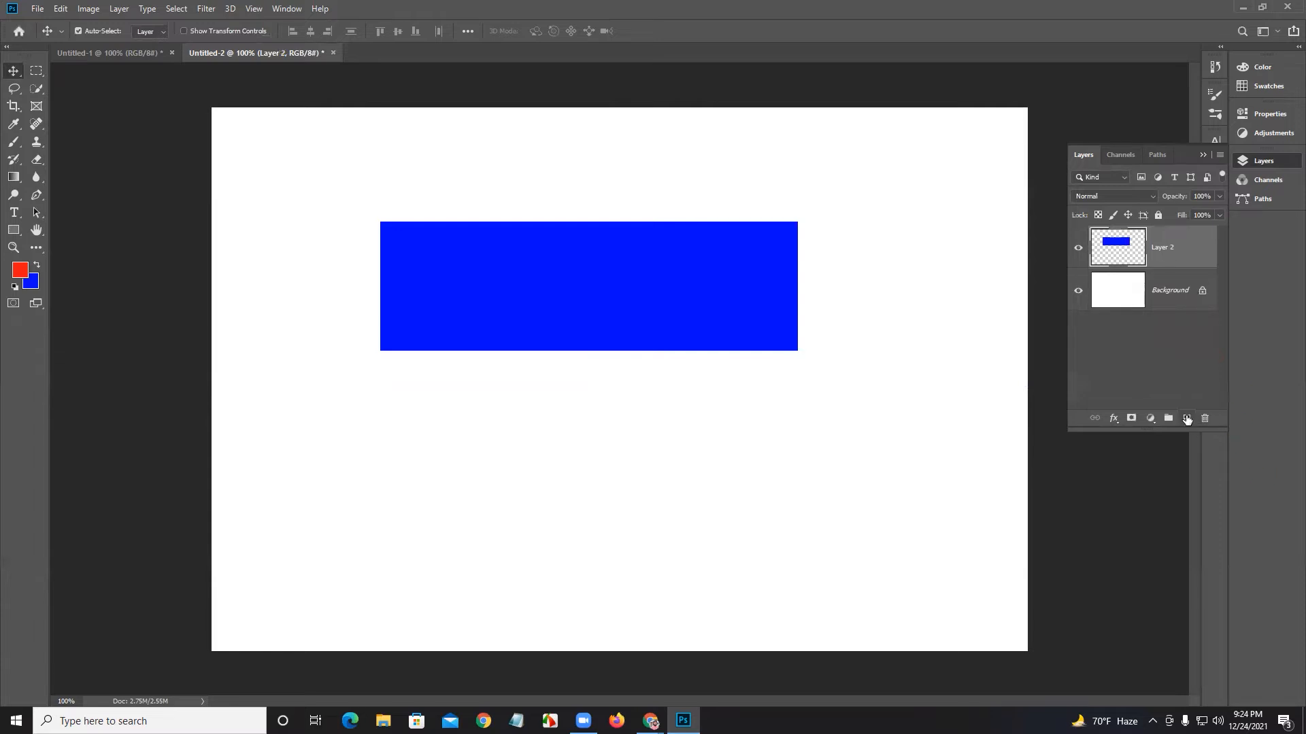
Step: Move the blue rectangle down, duplicate Layer 2 in place, and separate the two rectangles vertically with the copy below
left_click_drag(682, 304, 678, 373)
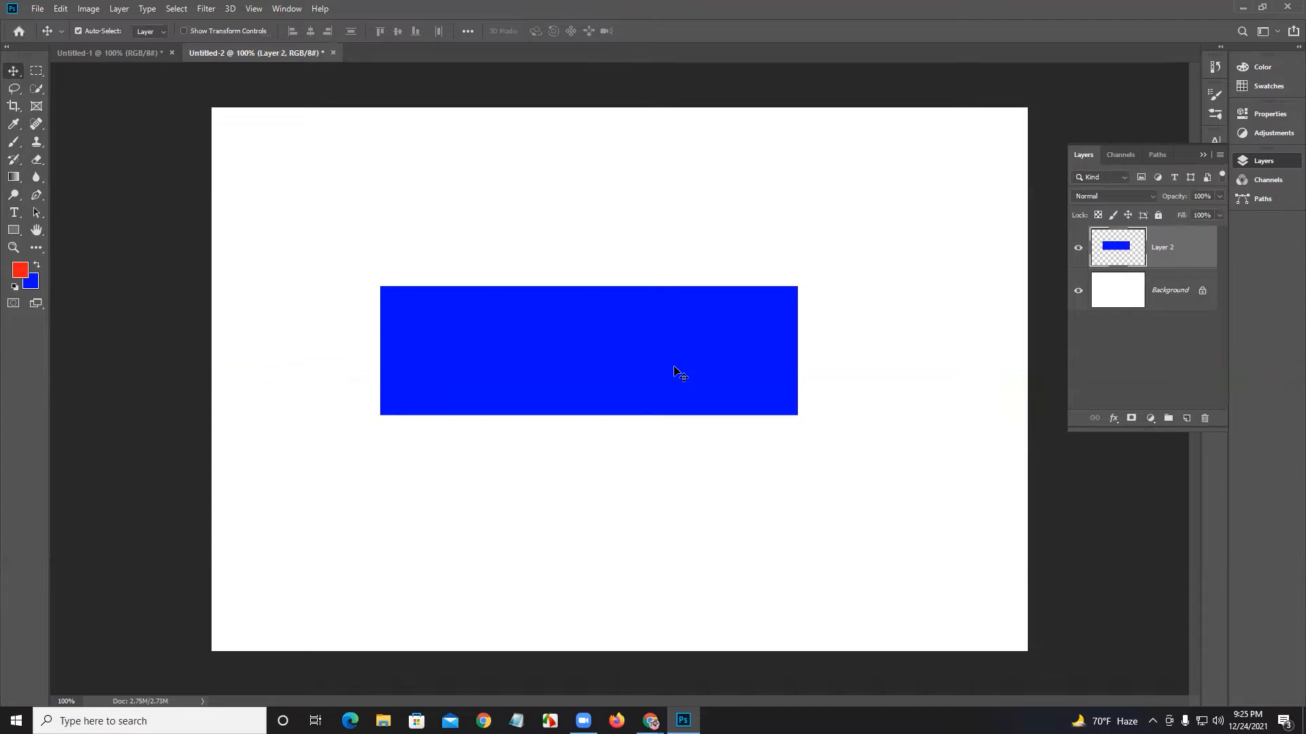
key("ctrl")
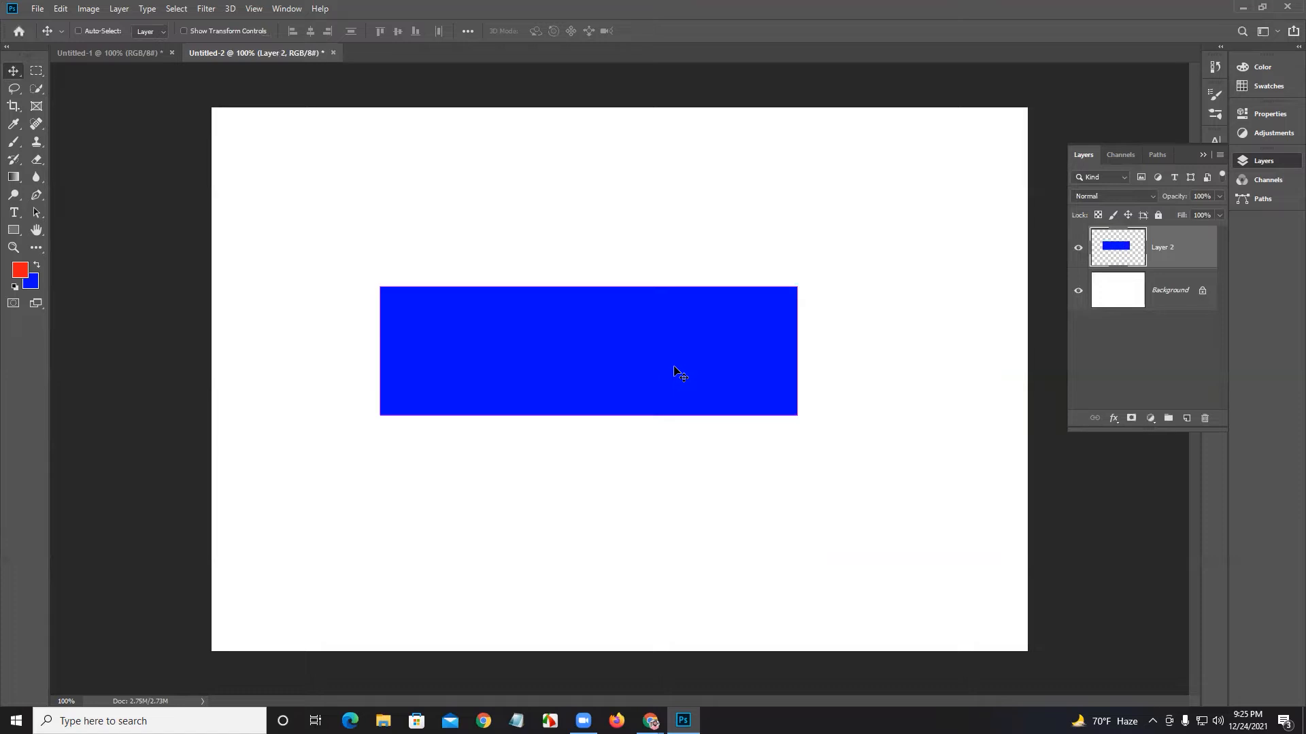
key("ctrl+j")
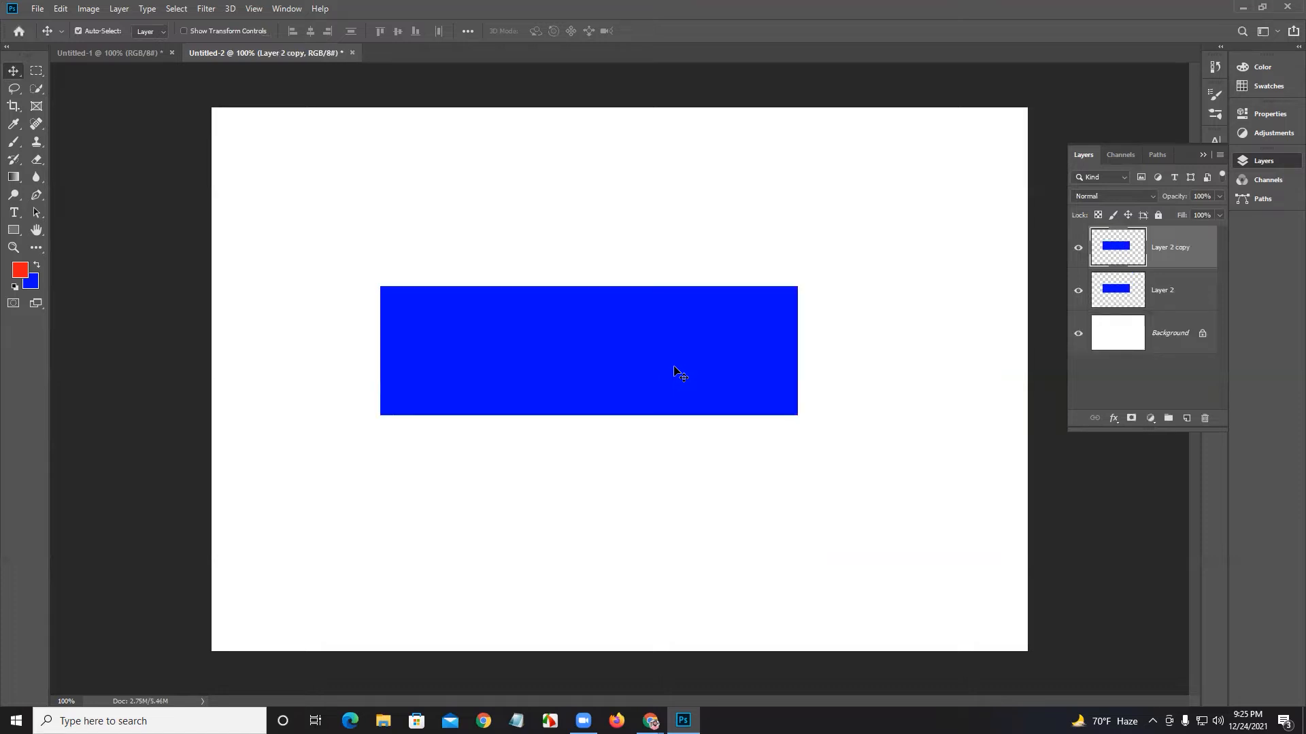
left_click_drag(717, 407, 711, 545)
left_click_drag(697, 373, 692, 341)
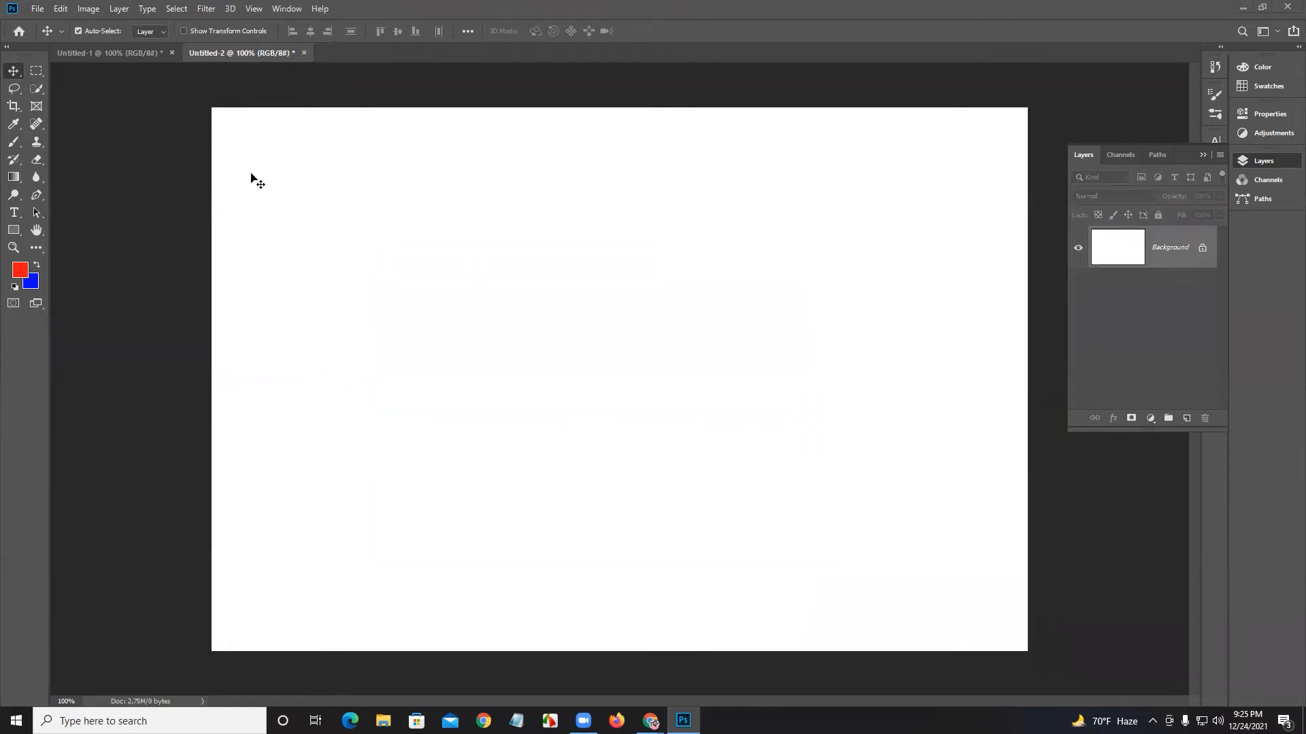
Step: Activate the Rectangular Marquee tool and open the portrait photo EY8v6PVXgAIG4NY.jpg
left_click(38, 75)
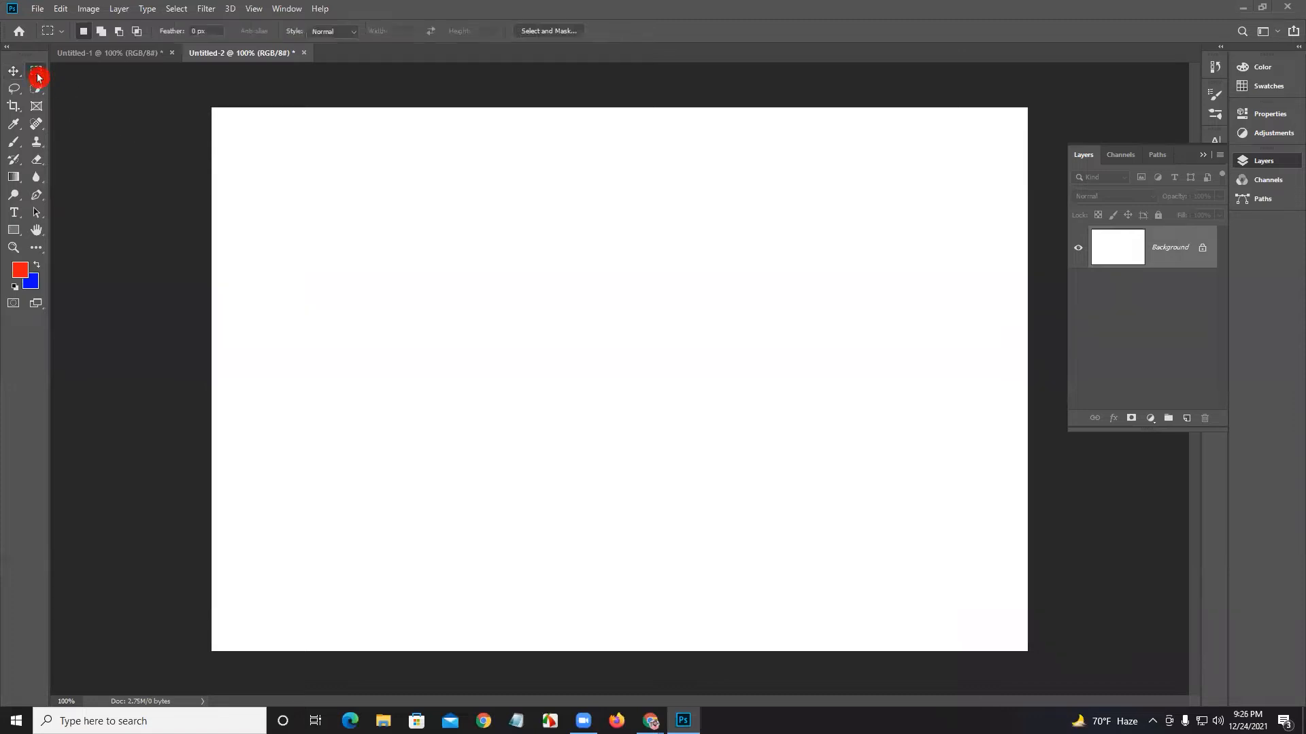
left_click_drag(412, 214, 641, 330)
left_click(37, 10)
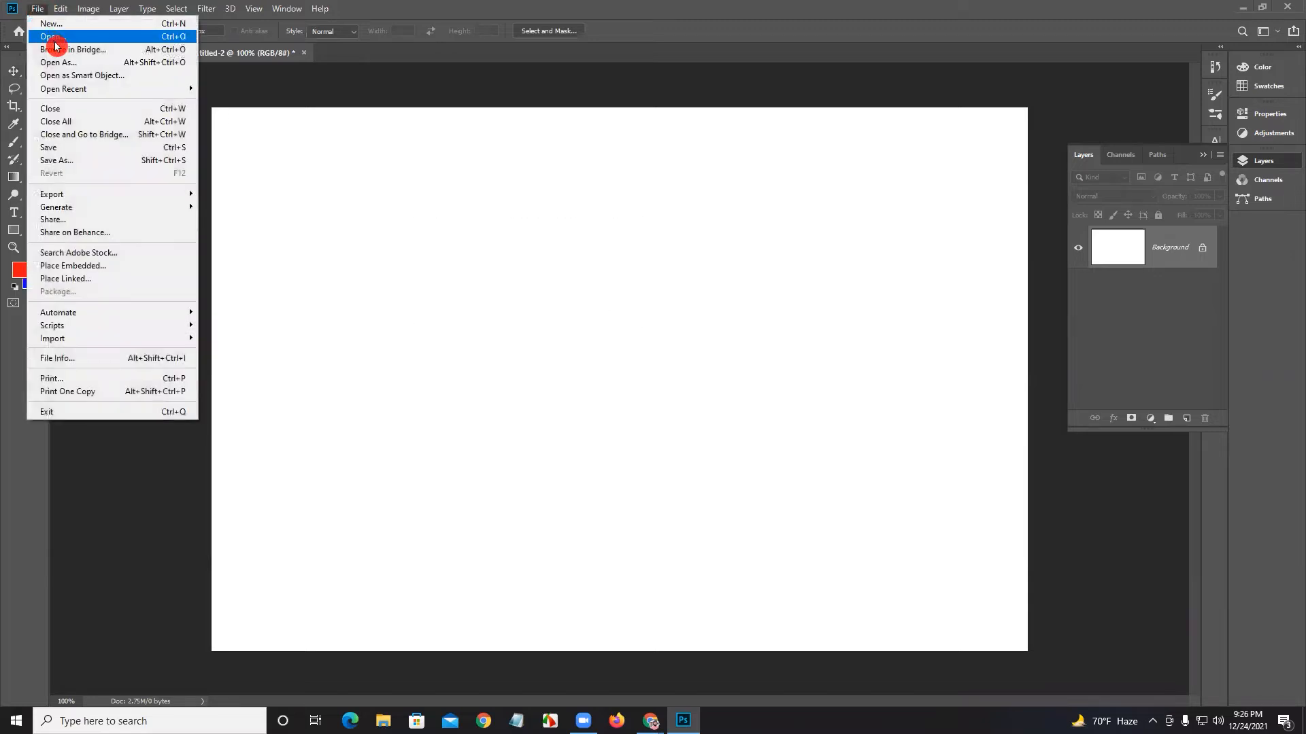
left_click(54, 37)
left_click(476, 117)
left_click(537, 345)
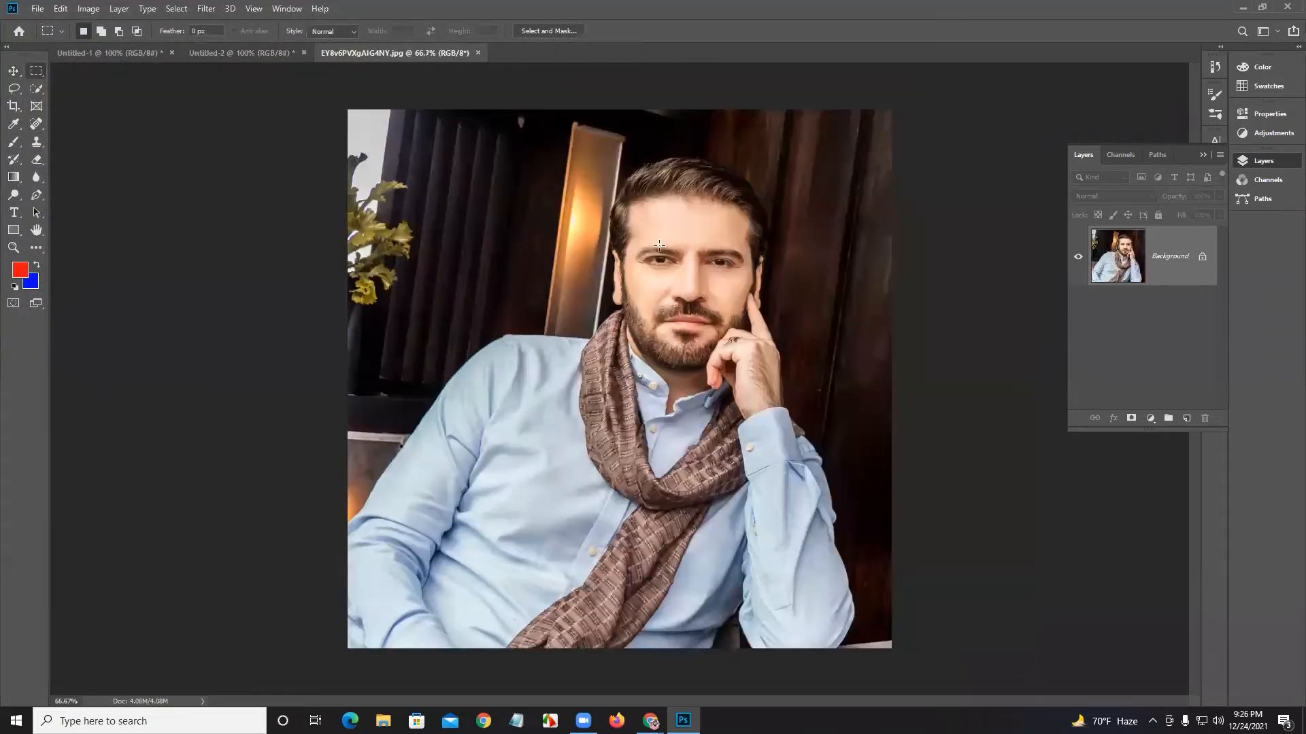
Step: Select the area around the man's head with a rectangular marquee, move it into Untitled-1 over the red rectangle, and return to the photo
left_click_drag(531, 161, 786, 400)
left_click(14, 71)
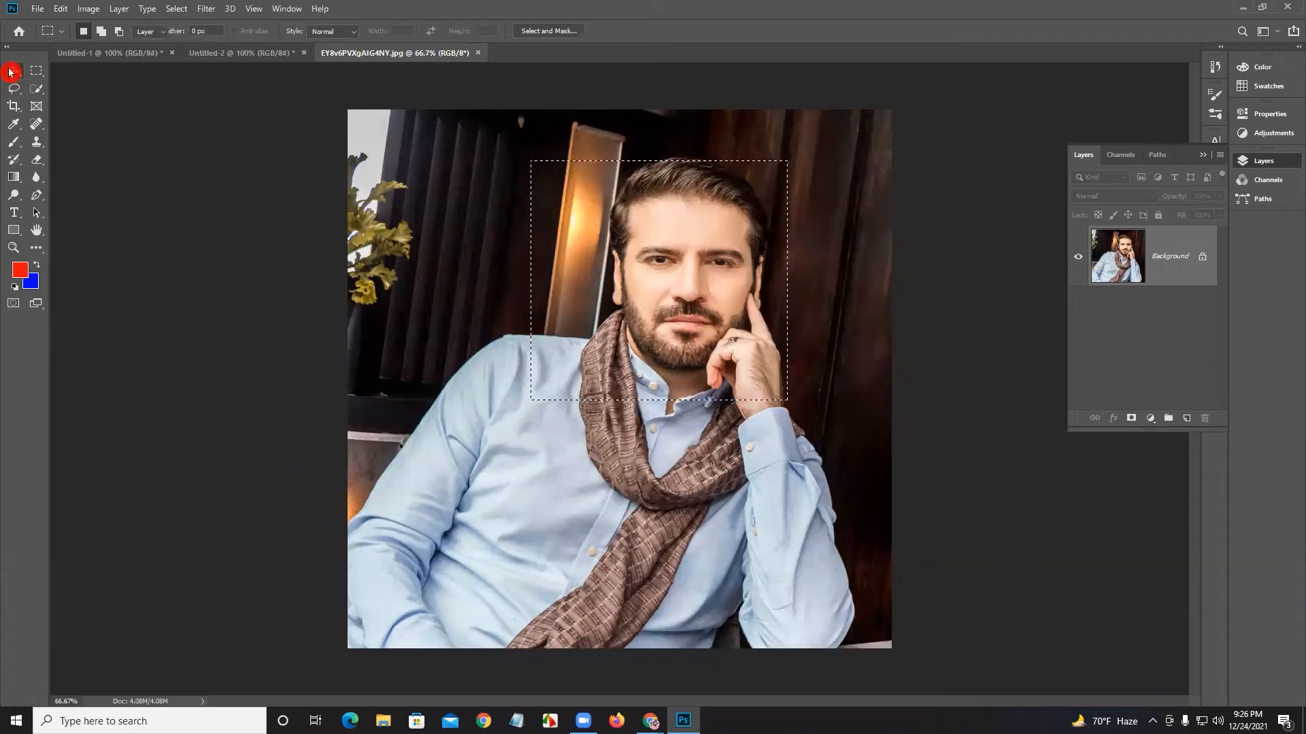
left_click_drag(612, 241, 551, 320)
left_click(378, 52)
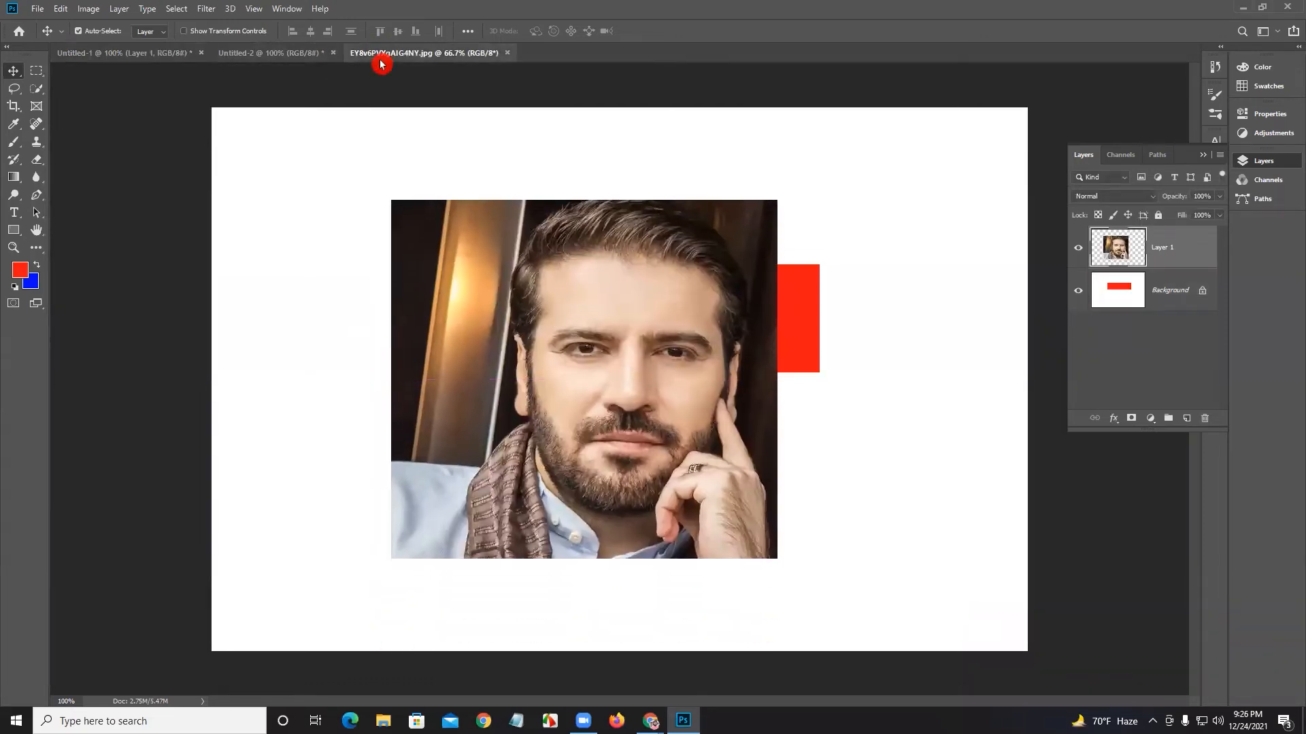
Step: Select the area around the man's head with an elliptical marquee and move it into Untitled-1 beside the rectangular cut-out
key("ctrl+d")
right_click(37, 74)
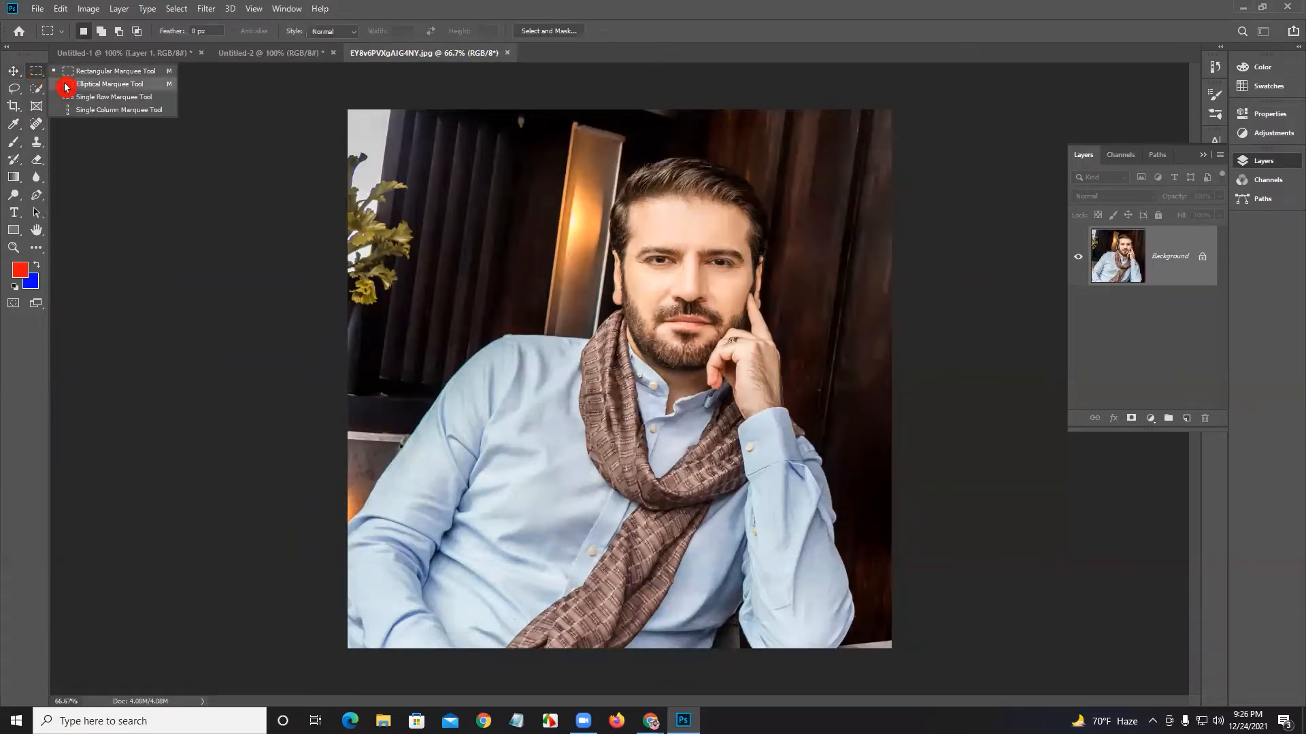
left_click(99, 84)
left_click_drag(557, 185, 822, 416)
left_click_drag(749, 337, 724, 287)
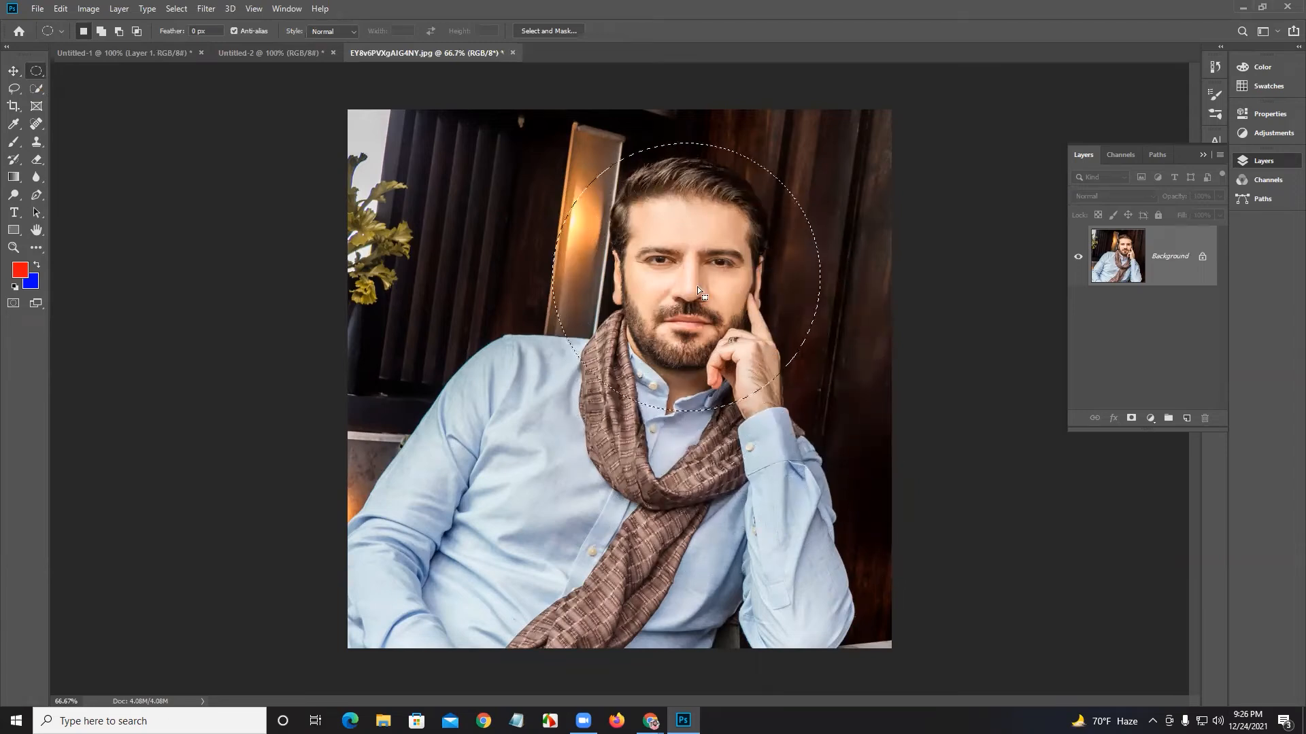
left_click(13, 74)
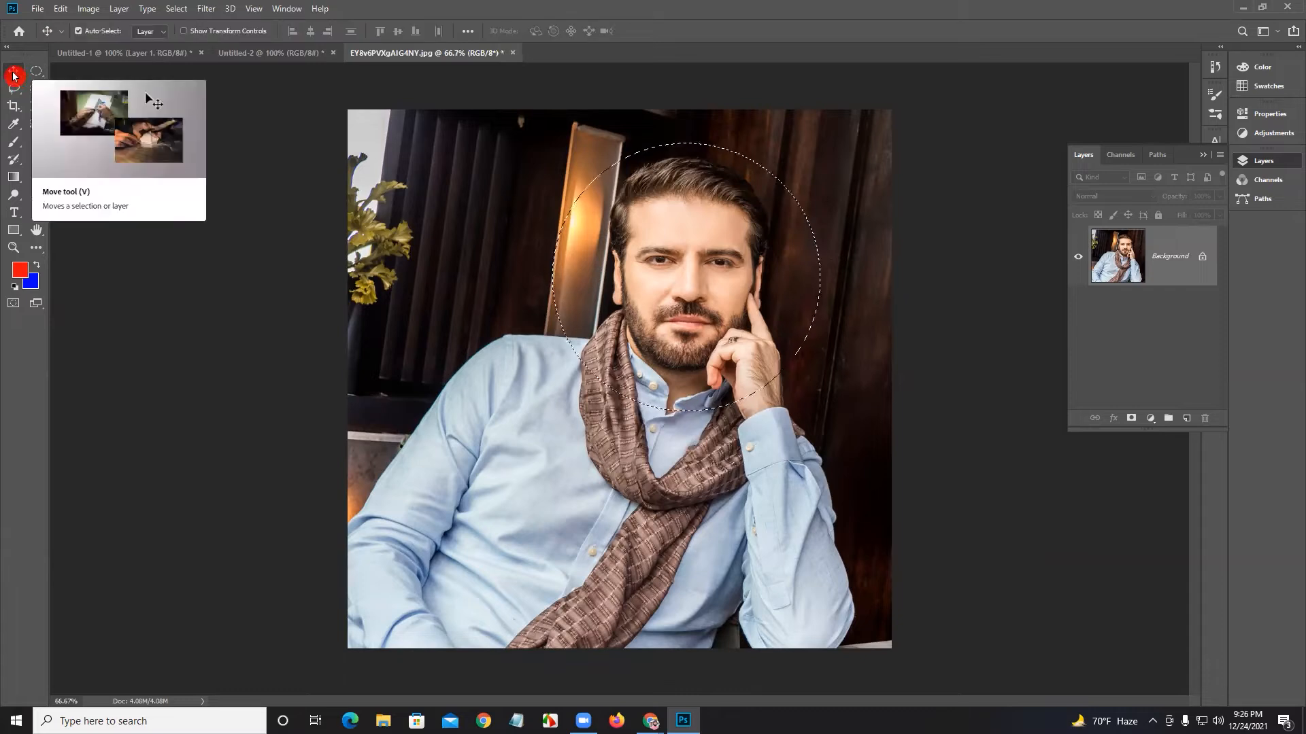
left_click_drag(706, 267, 813, 352)
Step: Remove the rectangular and round photo cut-outs from Untitled-1 and close the document without saving
left_click(525, 353)
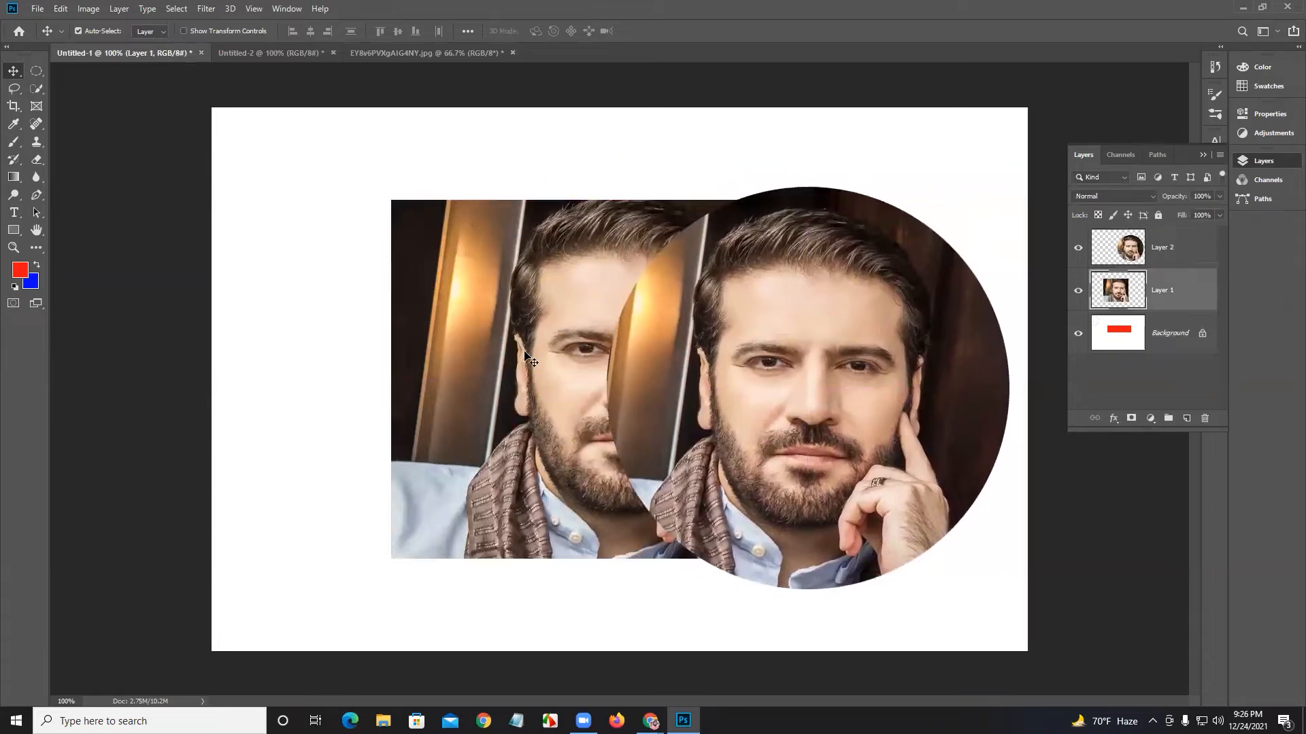
key("Delete")
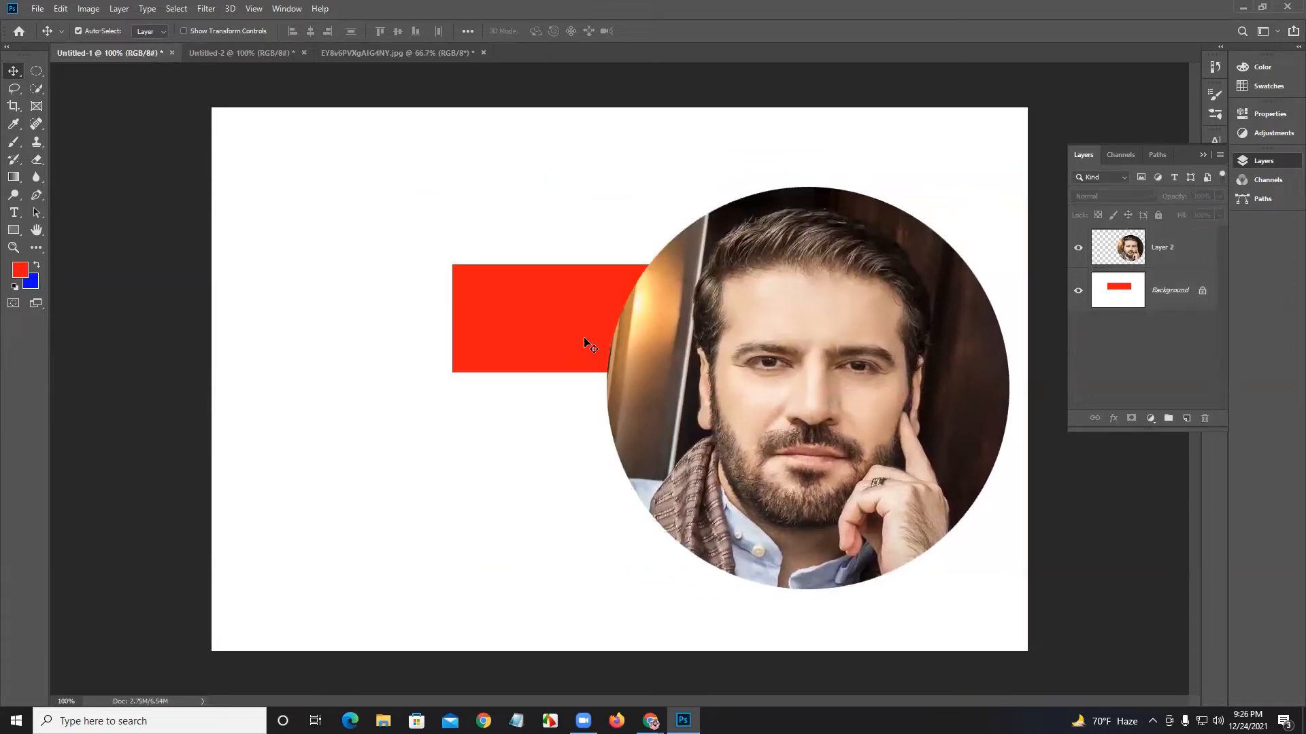
left_click_drag(769, 370, 673, 334)
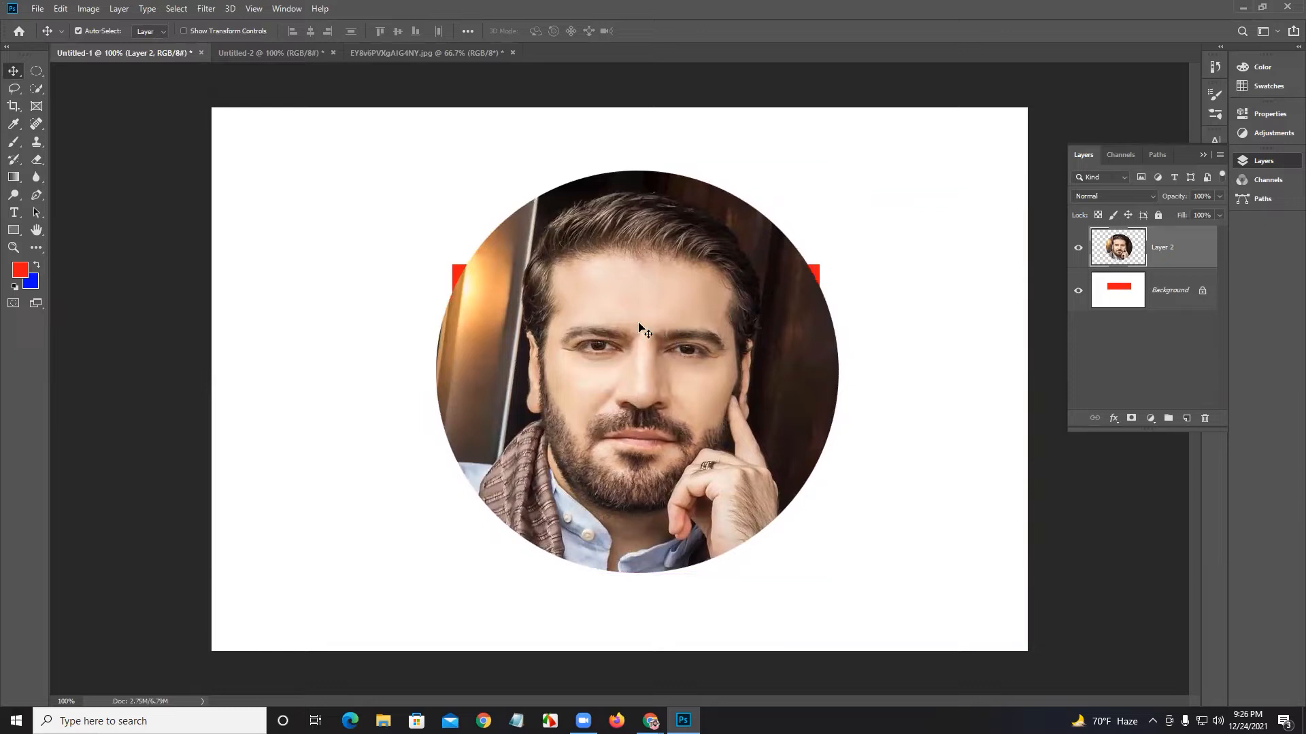
key("Delete")
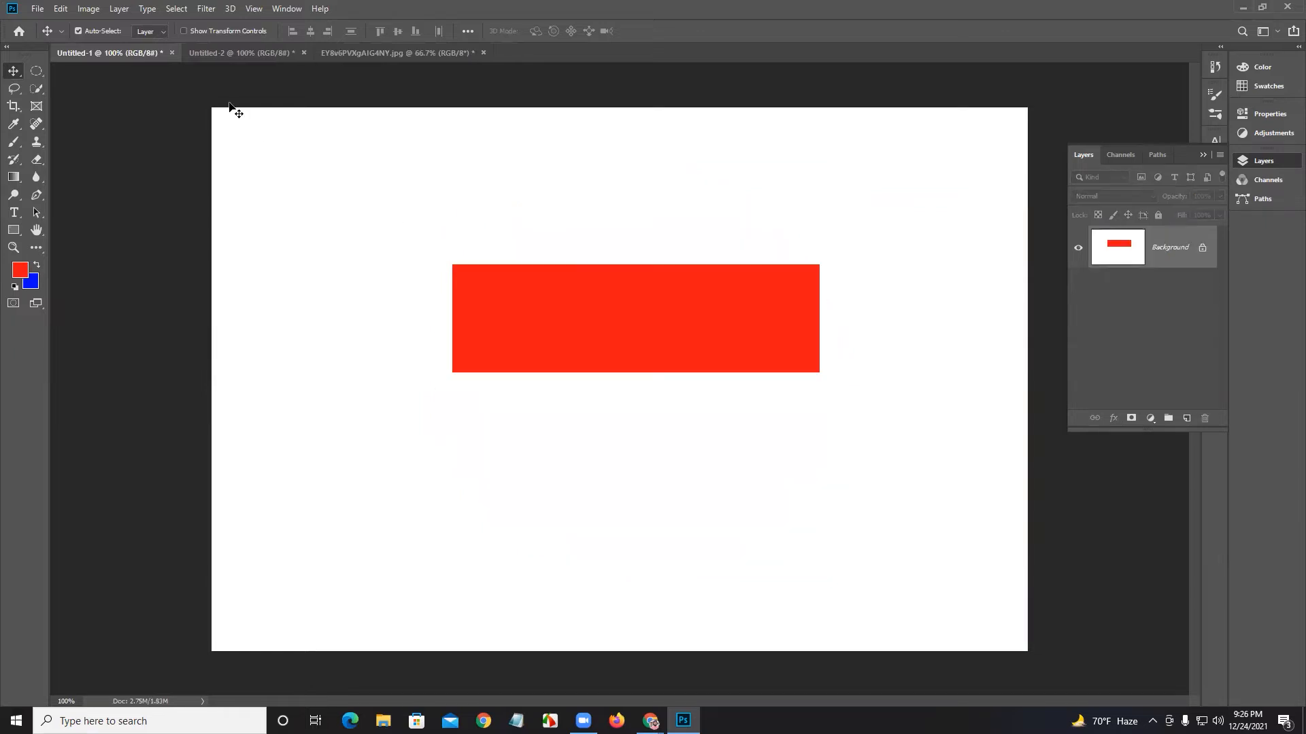
left_click(171, 52)
left_click(646, 268)
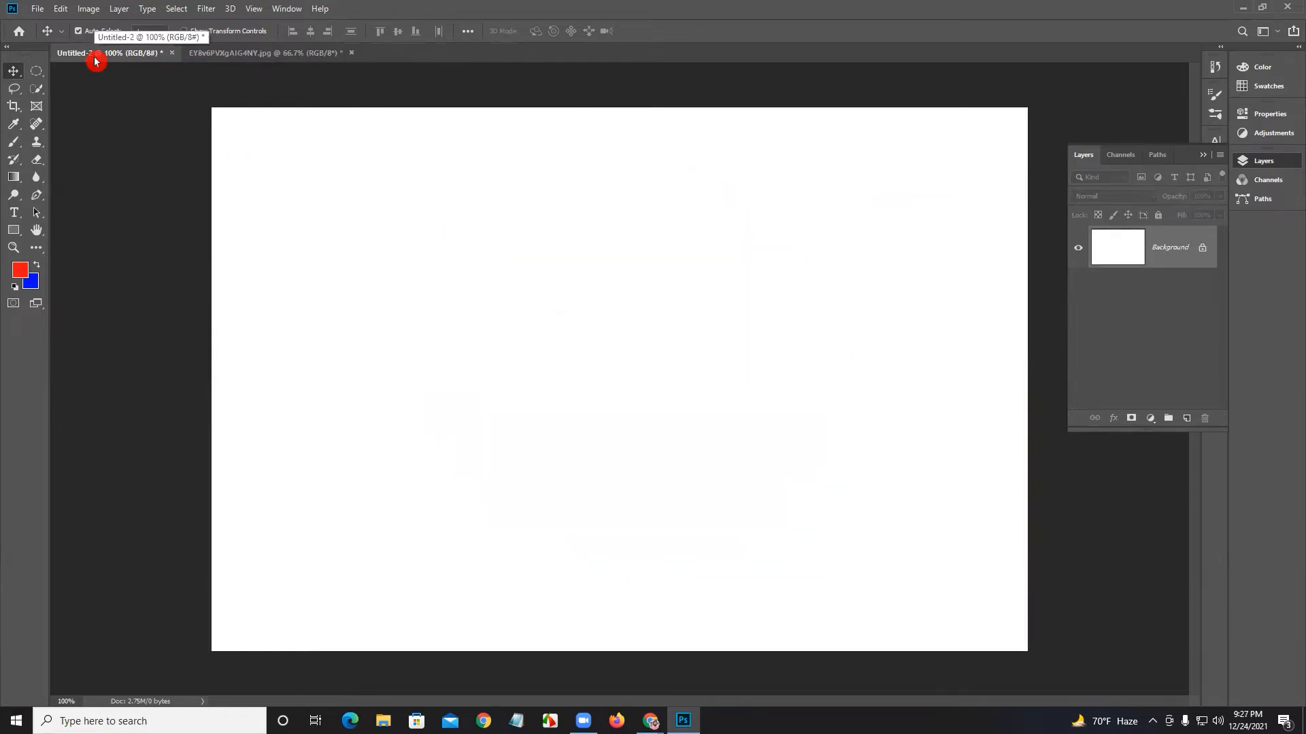
left_click(39, 87)
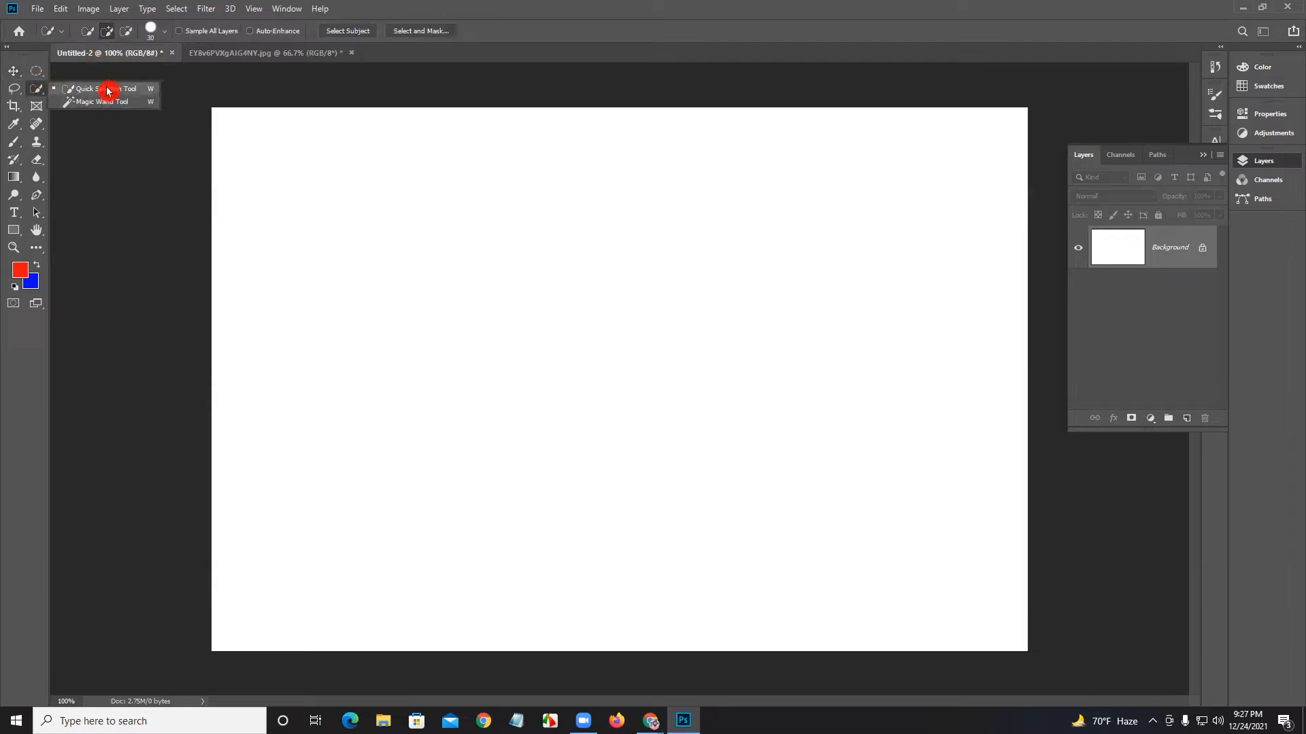
left_click(105, 94)
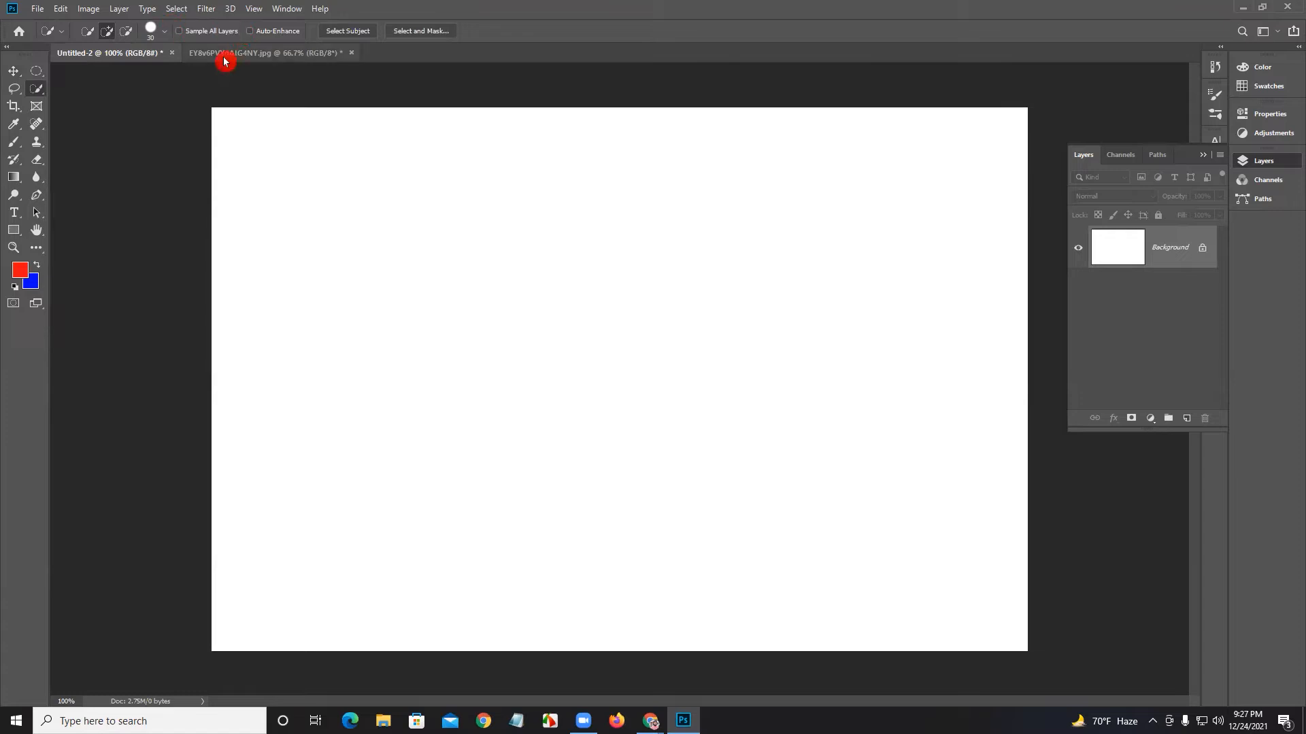
left_click(57, 36)
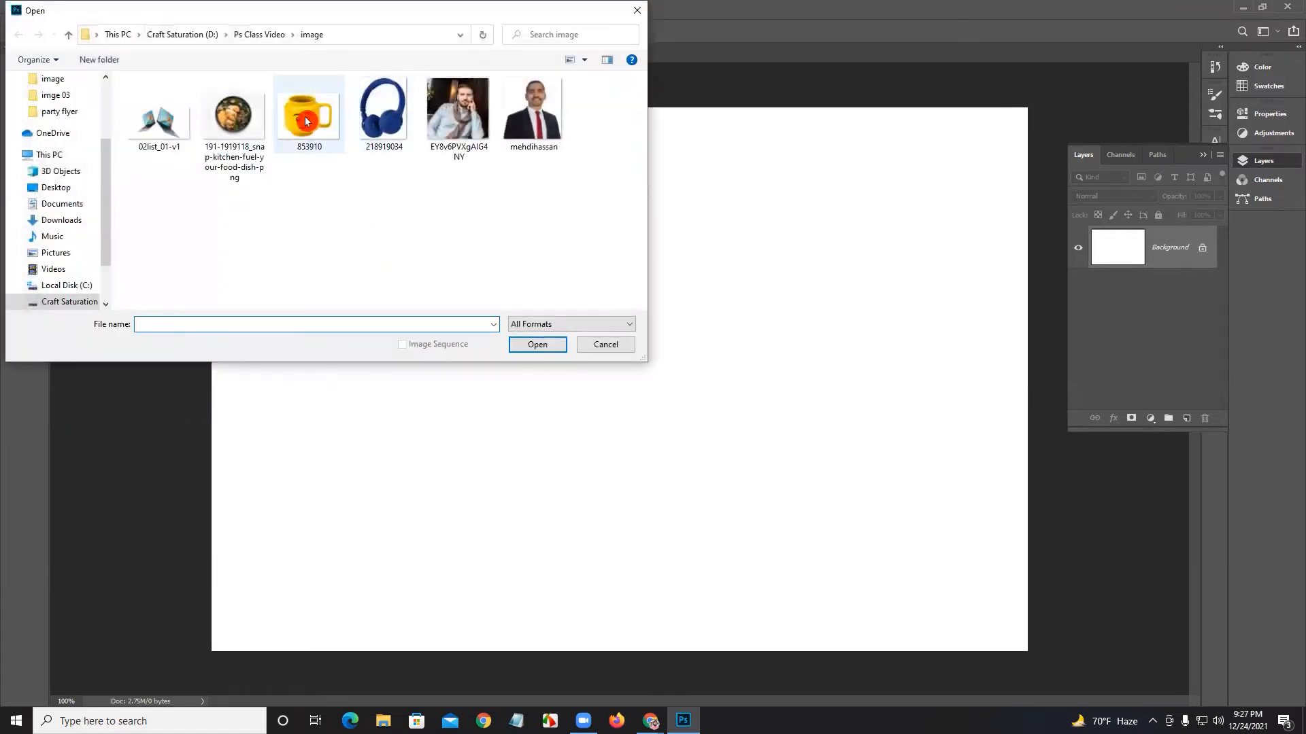
left_click(305, 121)
left_click(234, 116)
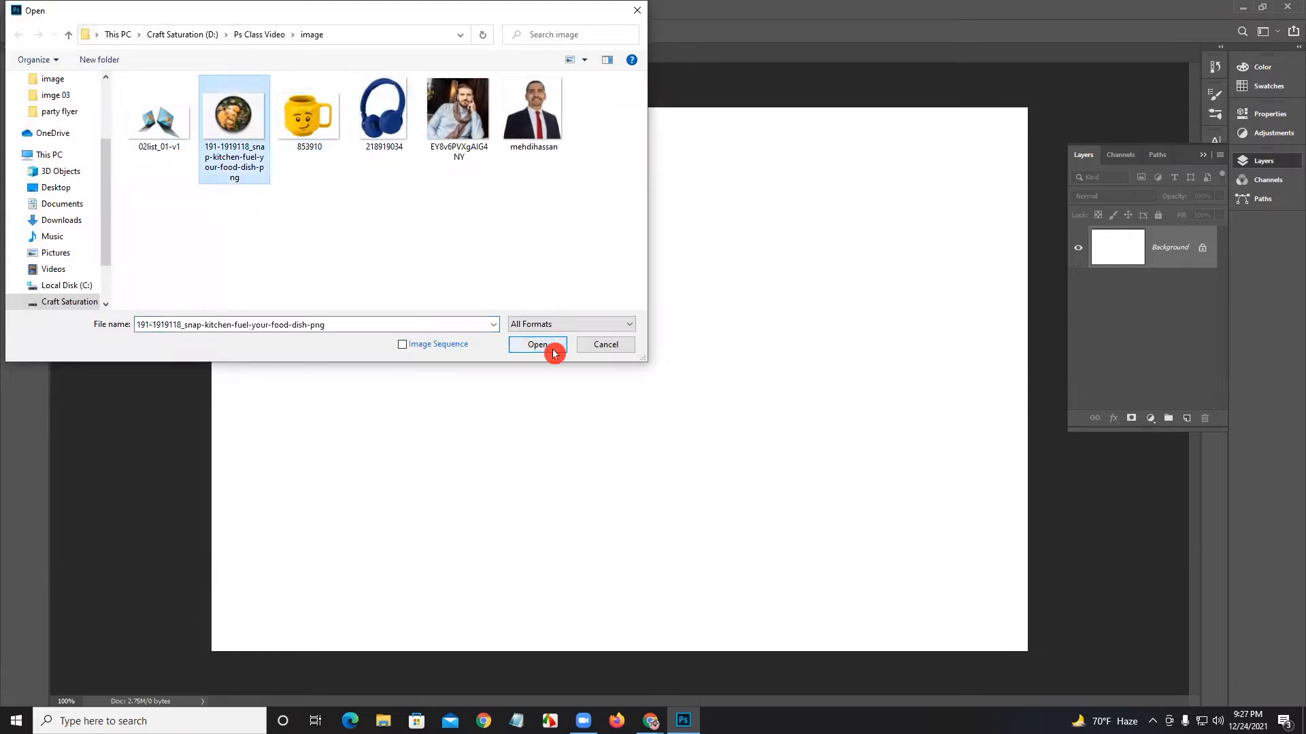
left_click(553, 347)
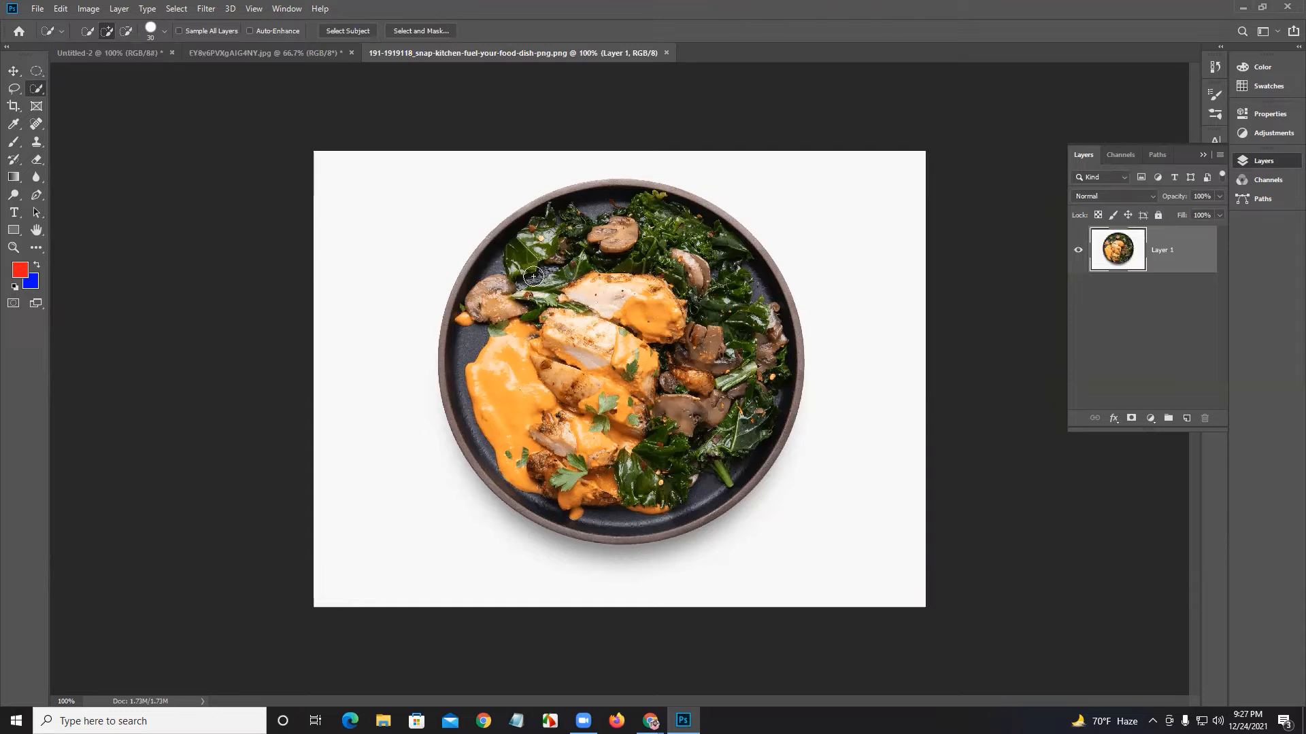
Step: Try selecting the upper part of the food plate with a 30 px Quick Selection brush, and clear the selection
left_click_drag(43, 95, 153, 96)
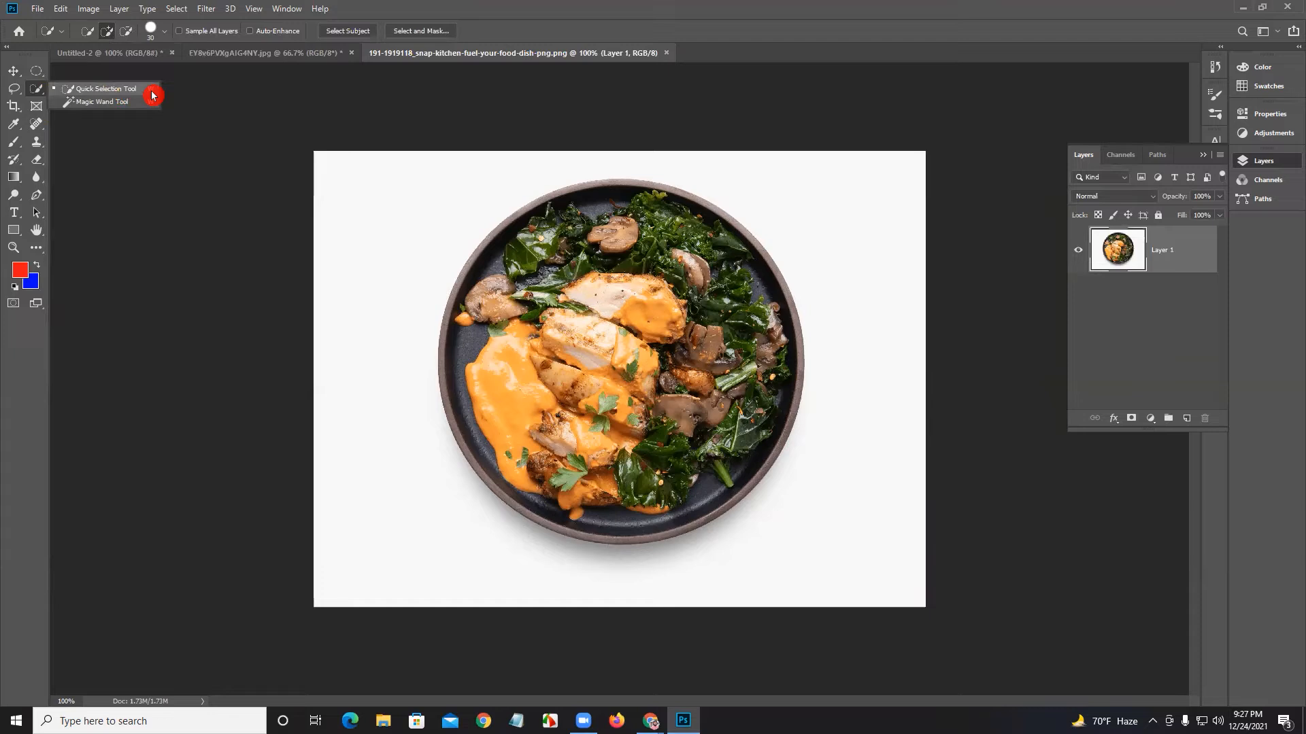
left_click(614, 242)
mouse_move(643, 276)
left_mouse_down()
mouse_move(589, 415)
mouse_move(536, 425)
mouse_move(491, 410)
mouse_move(473, 331)
mouse_move(495, 294)
mouse_move(553, 251)
mouse_move(652, 214)
mouse_move(618, 206)
left_mouse_up()
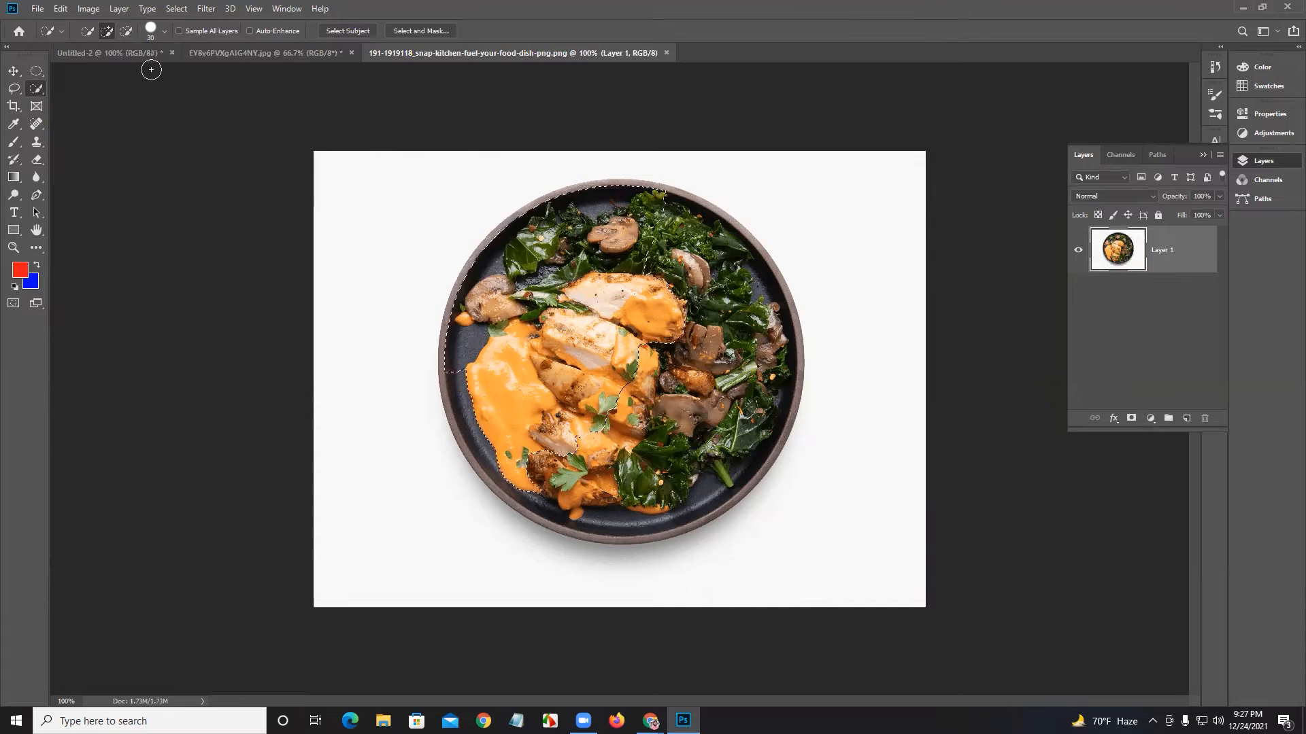
mouse_move(613, 258)
left_mouse_down()
mouse_move(666, 286)
mouse_move(714, 367)
mouse_move(726, 312)
mouse_move(678, 315)
left_mouse_up()
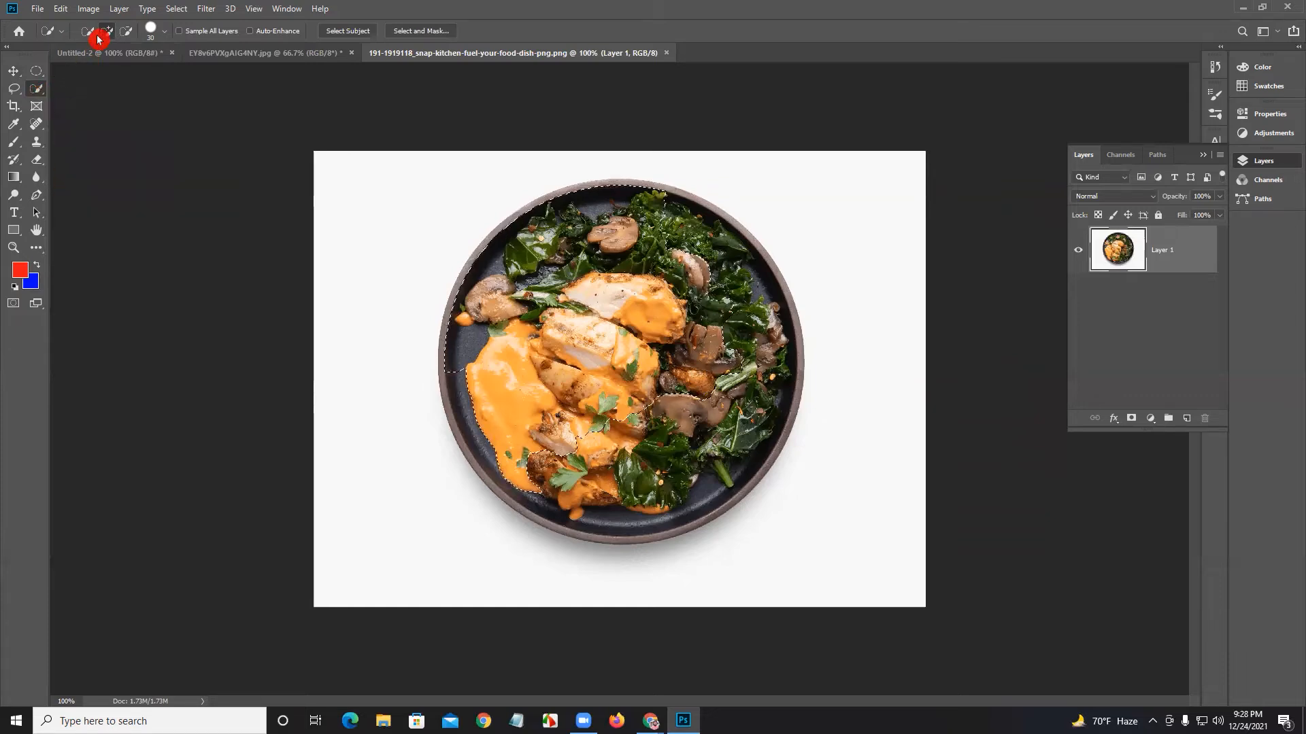
left_click(164, 30)
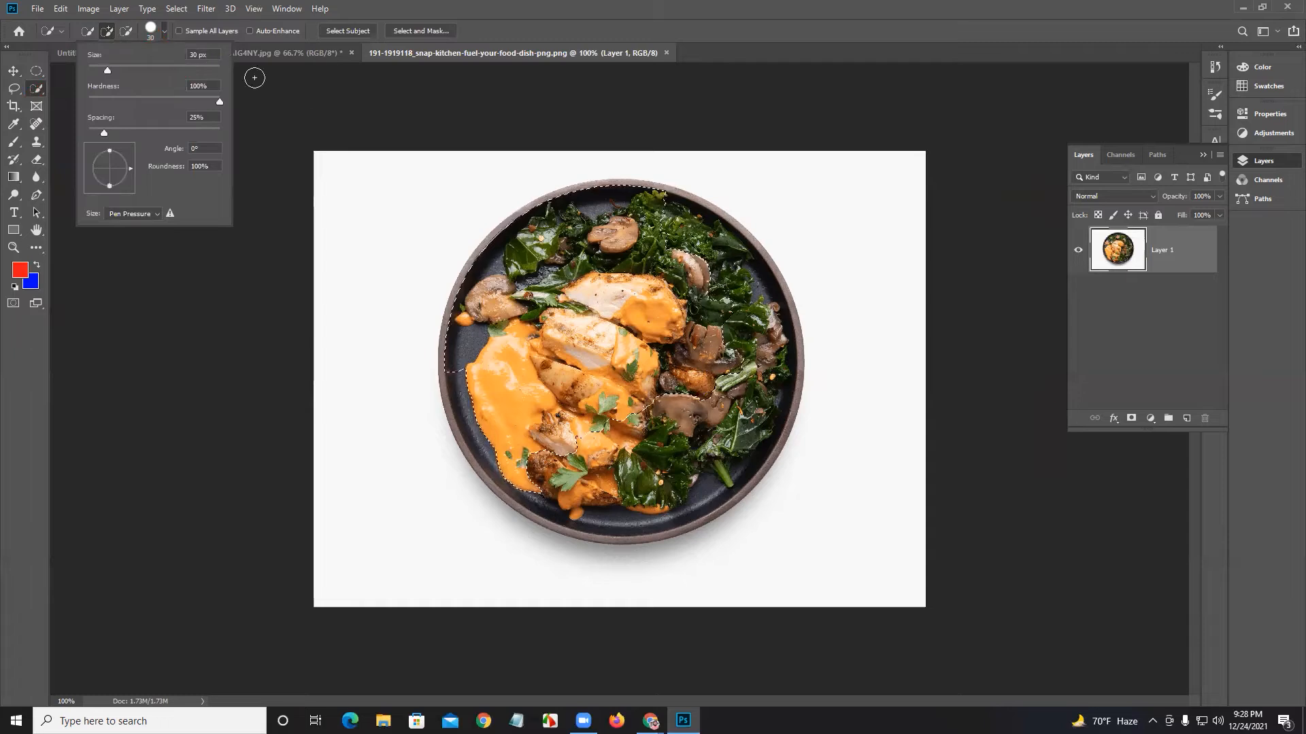
left_click(688, 240)
mouse_move(688, 241)
left_mouse_down()
mouse_move(756, 280)
mouse_move(771, 305)
mouse_move(742, 316)
left_mouse_up()
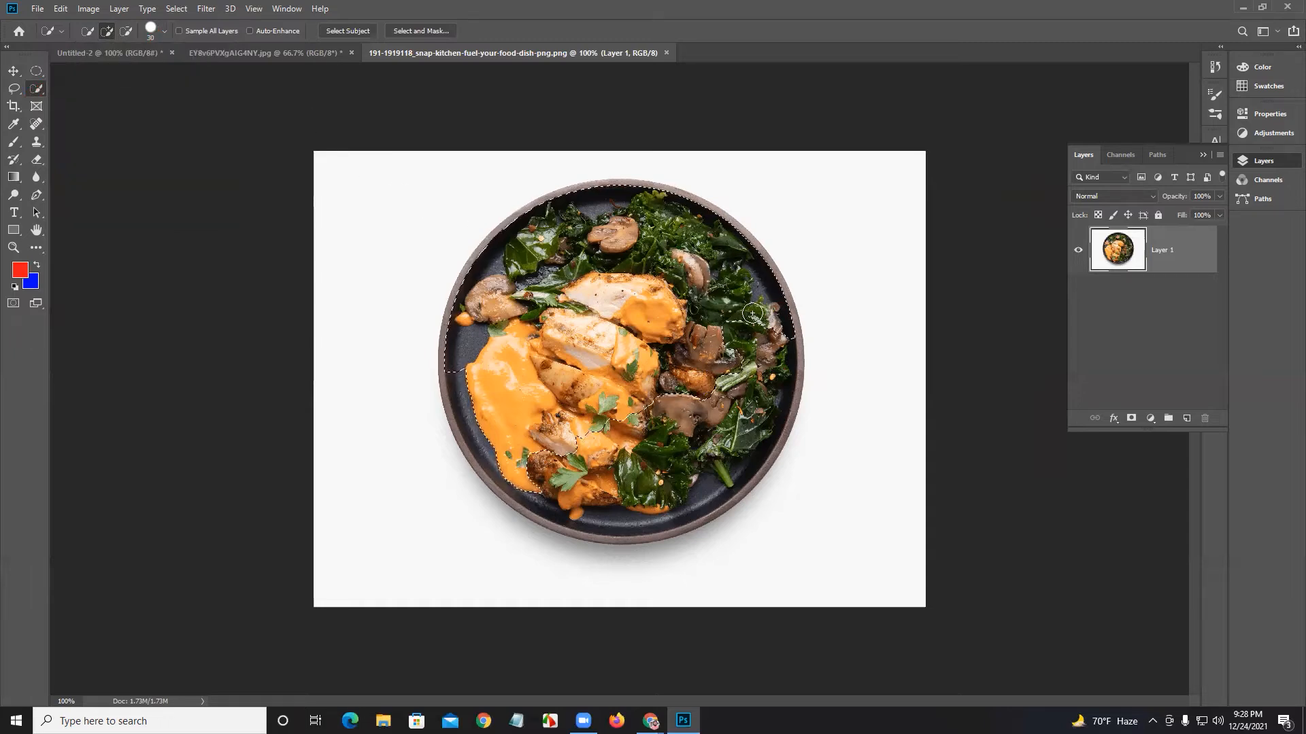
key("ctrl+d")
Step: Enlarge the Quick Selection brush to 159 px, try selecting the plate's contents with it, and deselect
left_click(152, 32)
left_click(173, 70)
mouse_move(612, 314)
left_mouse_down()
mouse_move(540, 365)
mouse_move(552, 397)
mouse_move(610, 433)
mouse_move(686, 436)
mouse_move(715, 403)
mouse_move(723, 333)
mouse_move(681, 272)
mouse_move(624, 242)
left_mouse_up()
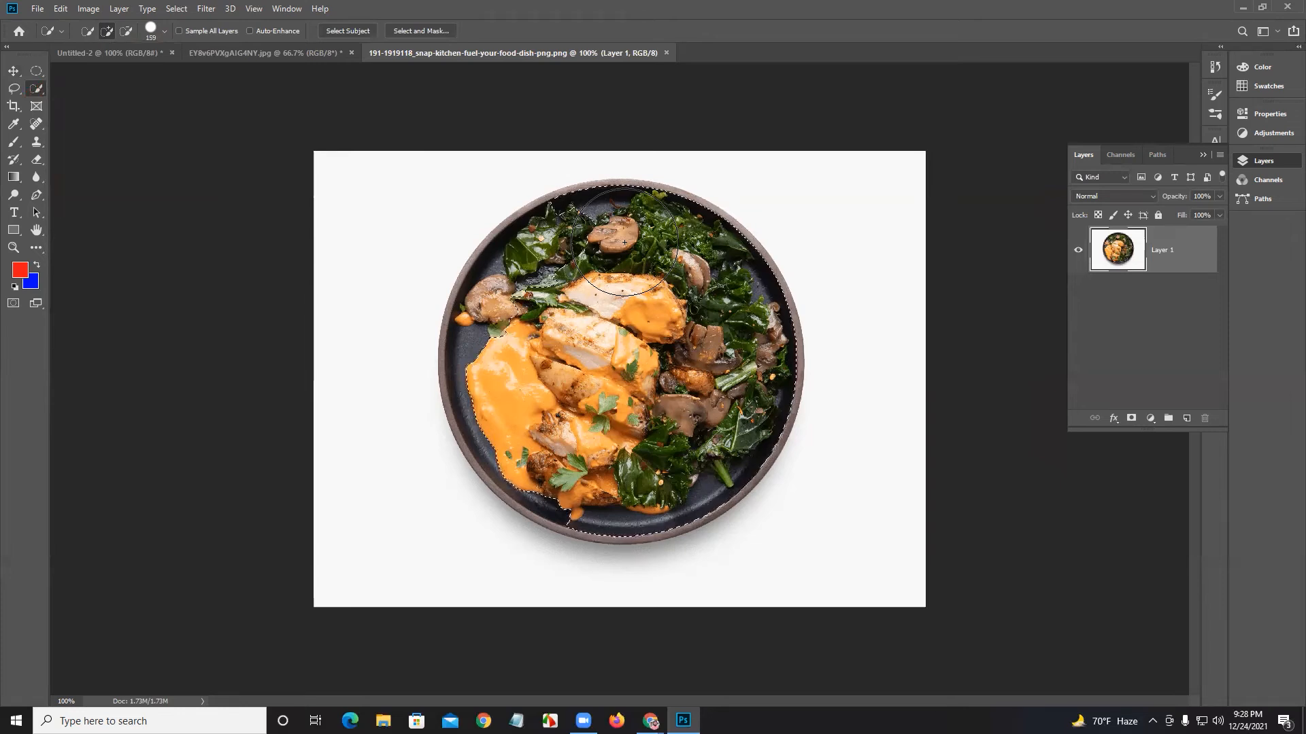
key("ctrl+d")
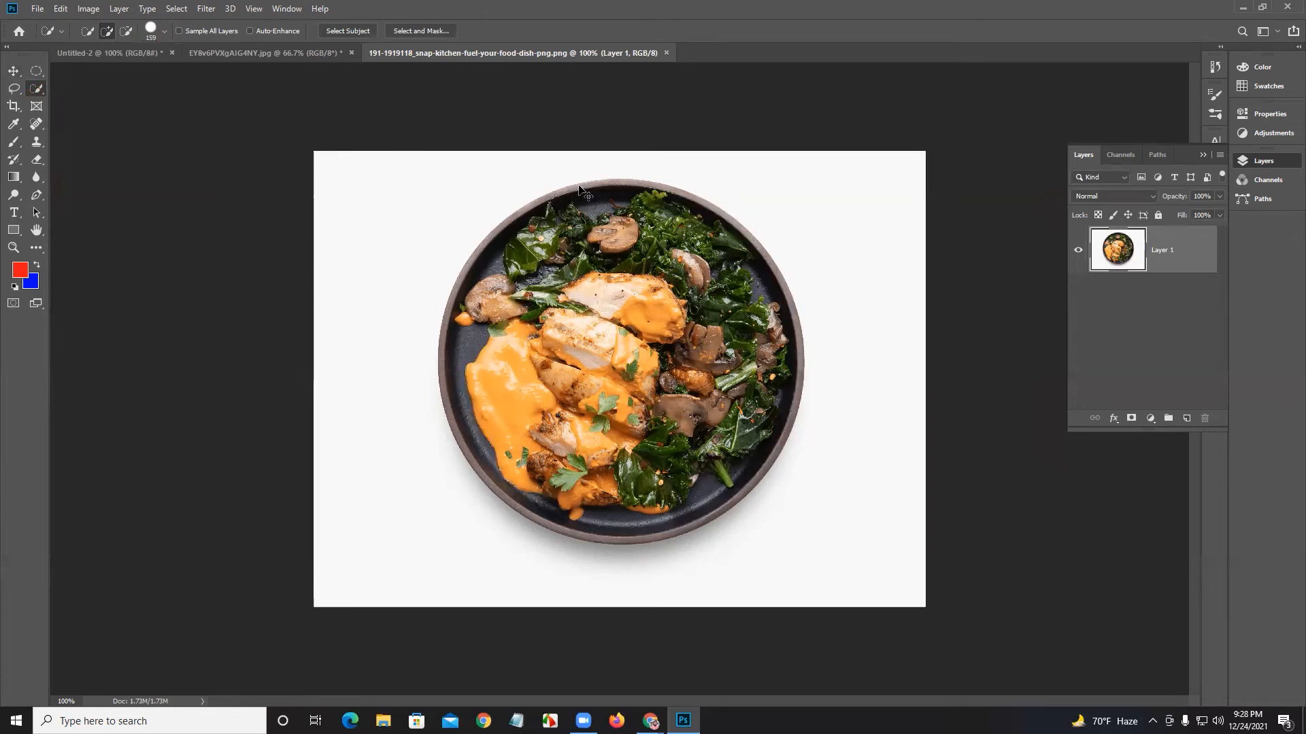
Step: Set the Quick Selection brush size to 140 px and select the plate with its food
left_click(164, 30)
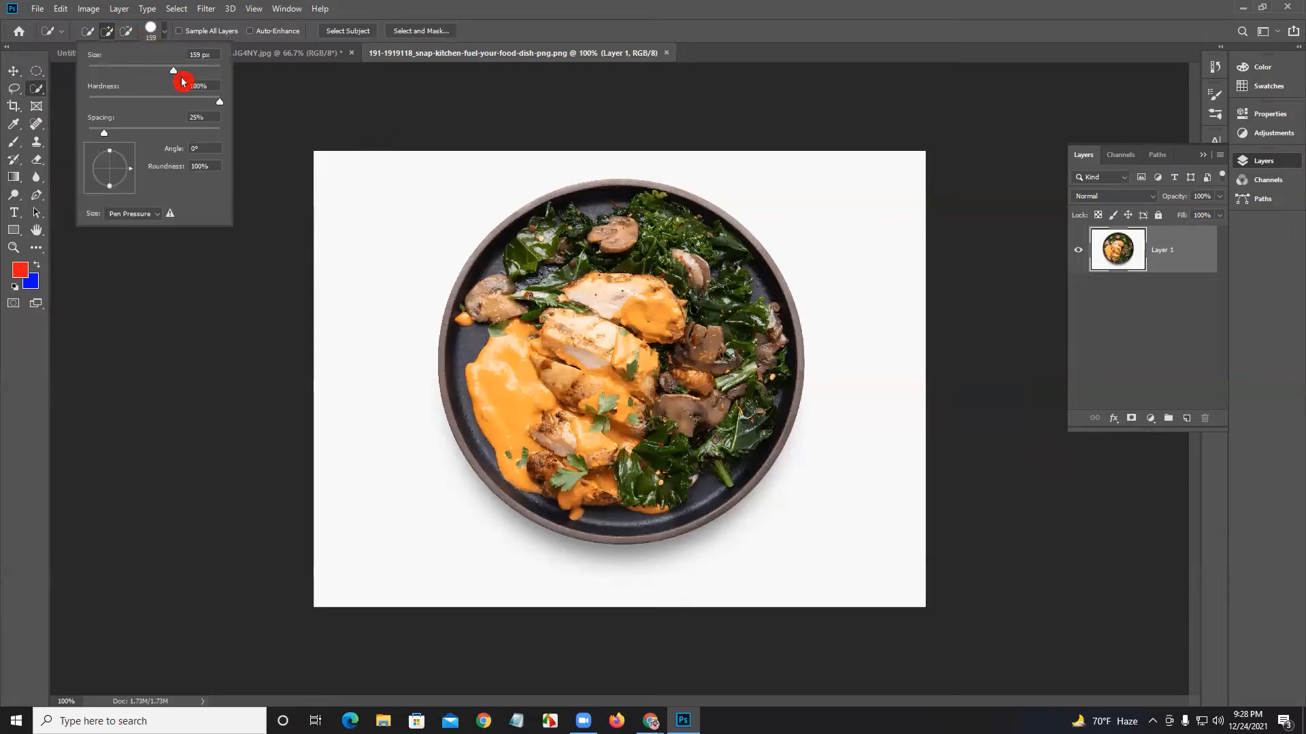
mouse_move(194, 72)
left_mouse_down()
mouse_move(508, 210)
mouse_move(204, 70)
mouse_move(236, 68)
left_mouse_up()
left_click(618, 289)
mouse_move(619, 290)
left_mouse_down()
mouse_move(535, 339)
mouse_move(521, 391)
mouse_move(539, 451)
mouse_move(589, 477)
mouse_move(653, 468)
mouse_move(748, 312)
left_mouse_up()
Step: Start a new quick selection on the plate's upper part and extend it over the whole plate including the rim
left_click(89, 34)
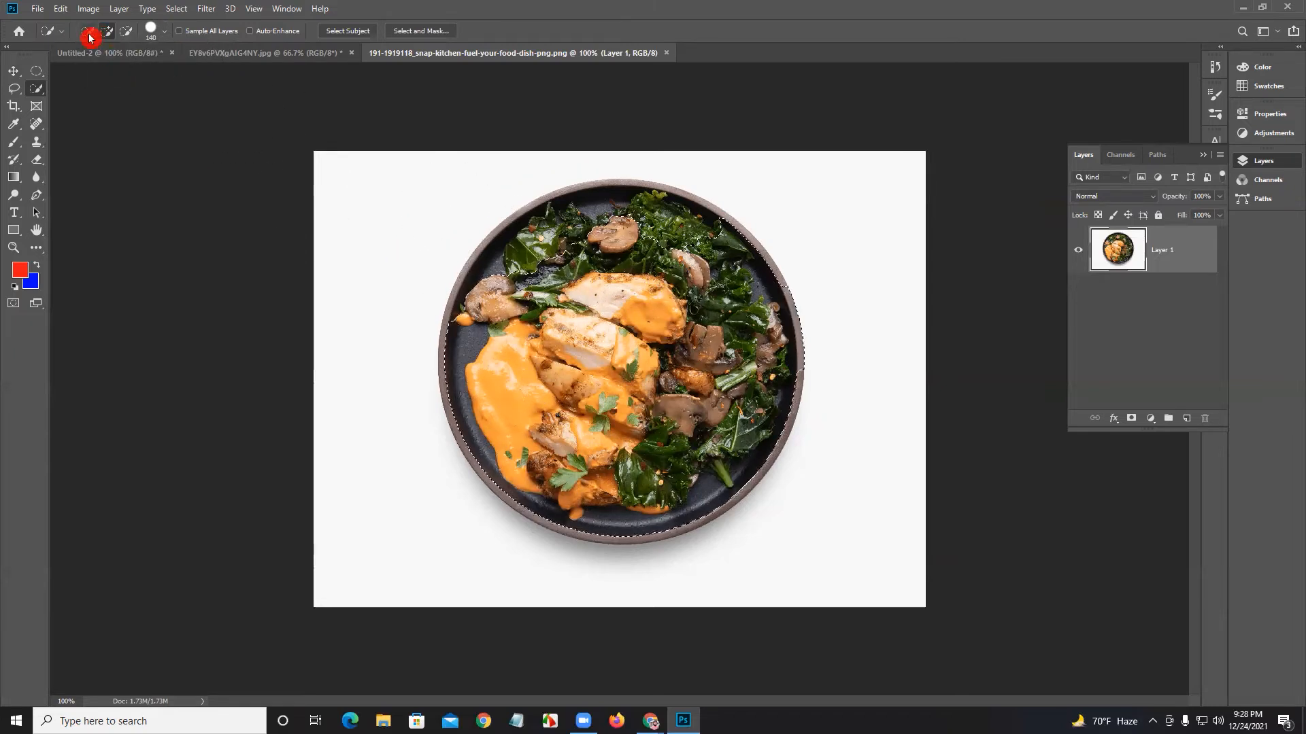
left_click(558, 253)
left_click(117, 45)
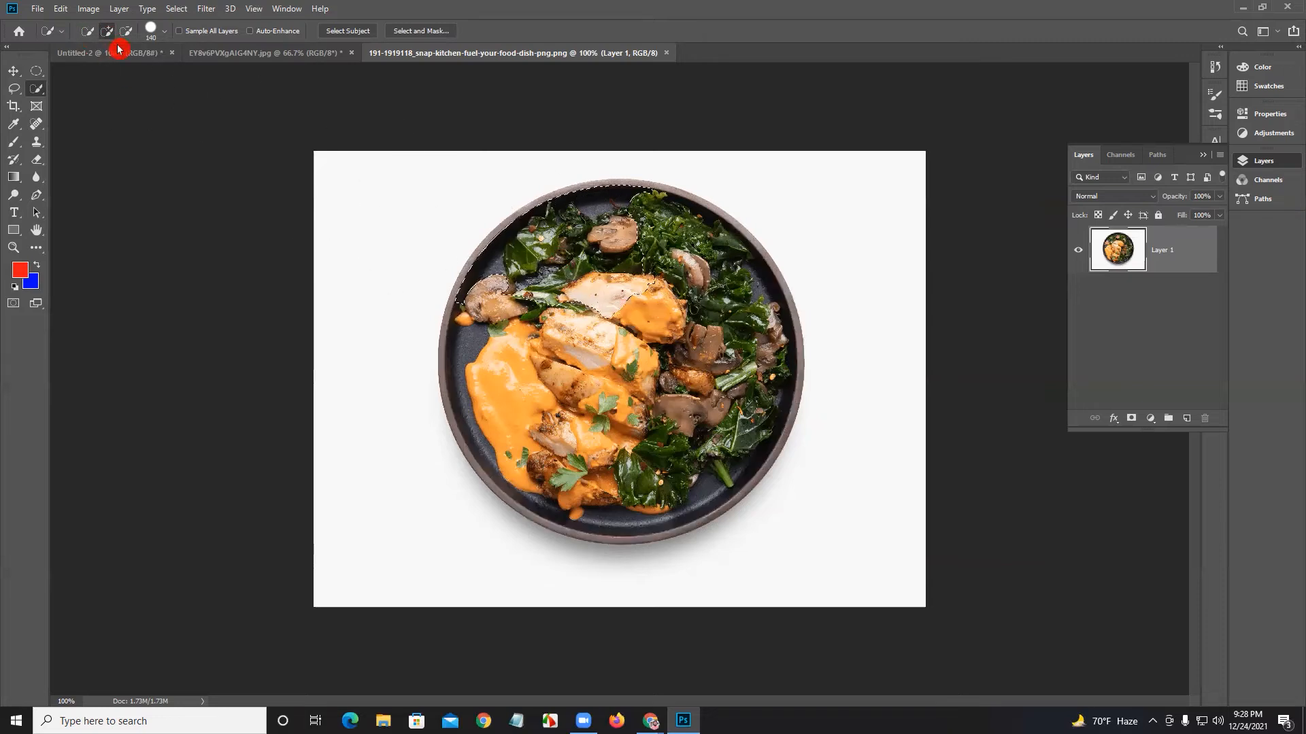
mouse_move(591, 296)
left_mouse_down()
mouse_move(665, 309)
mouse_move(718, 425)
mouse_move(656, 428)
mouse_move(612, 448)
mouse_move(583, 486)
left_mouse_up()
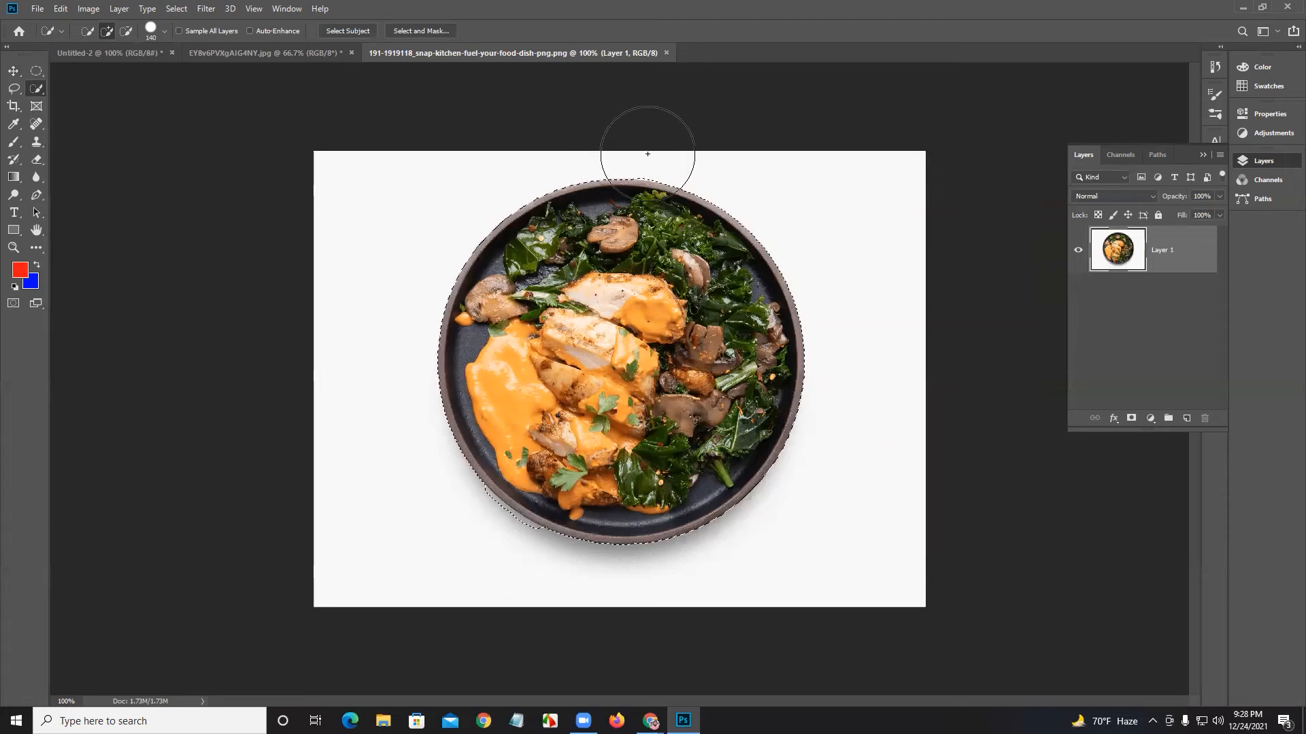
Step: Subtract the excess outside the plate's lower-left rim from the selection, return to adding mode, and undo the last selection change
left_click(119, 32)
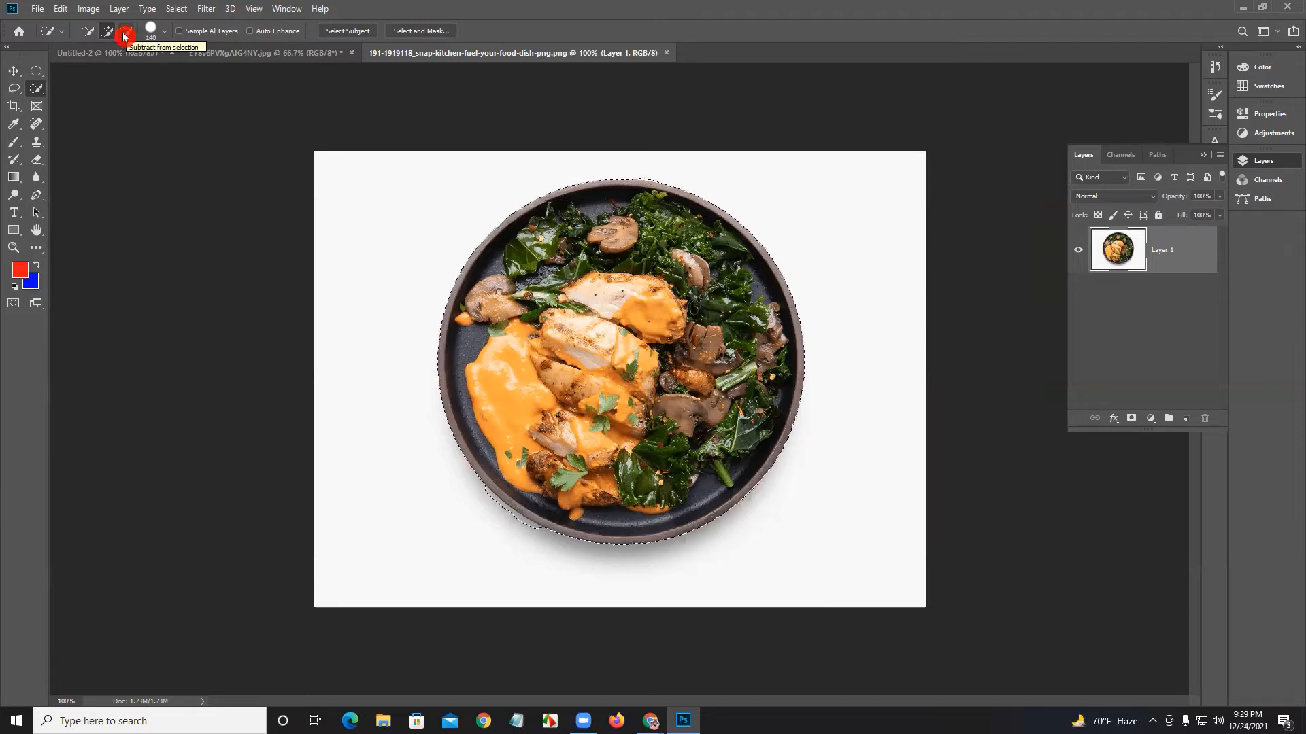
left_click(124, 36)
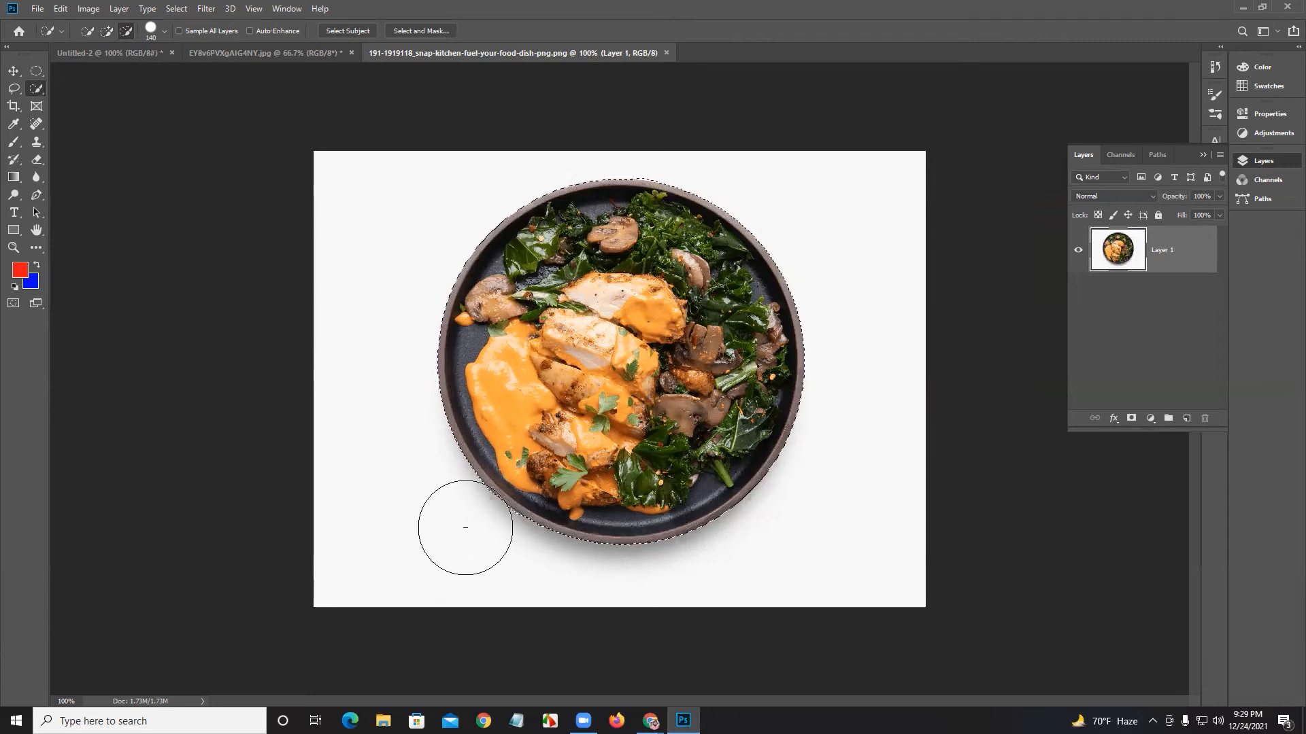
left_click(105, 34)
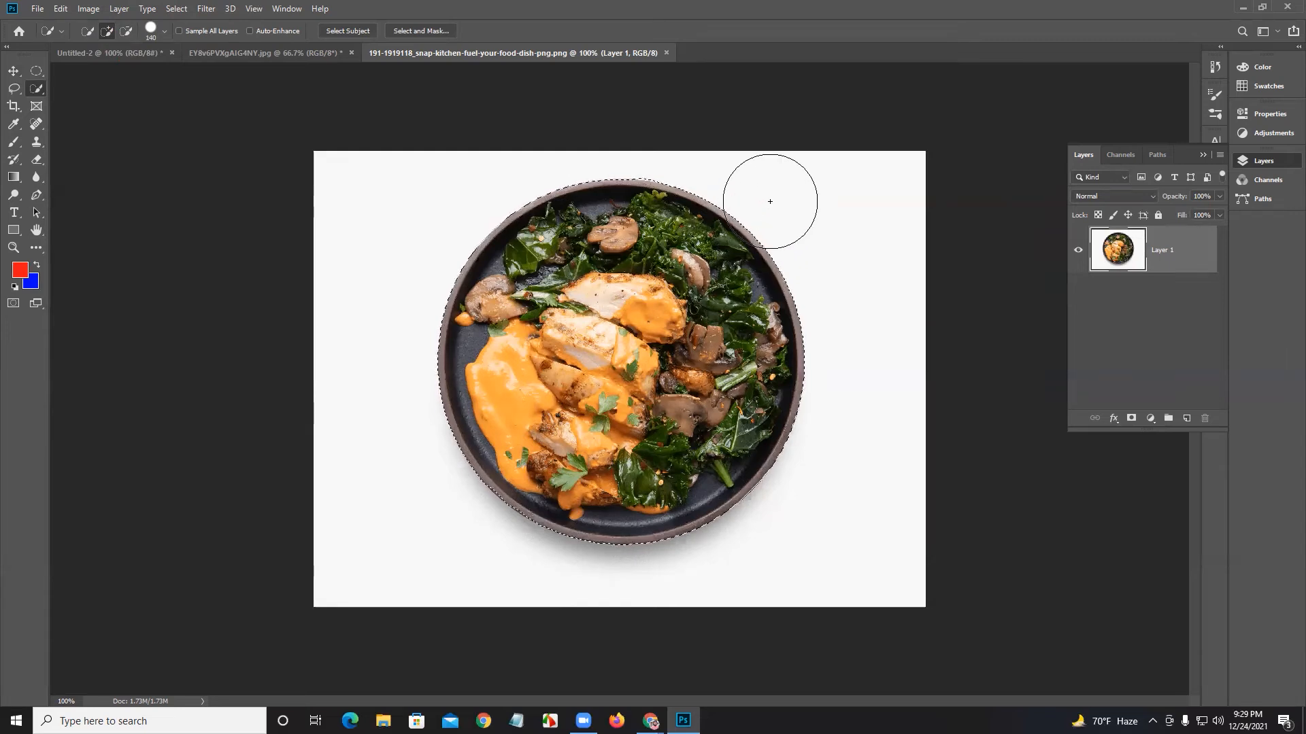
key("alt")
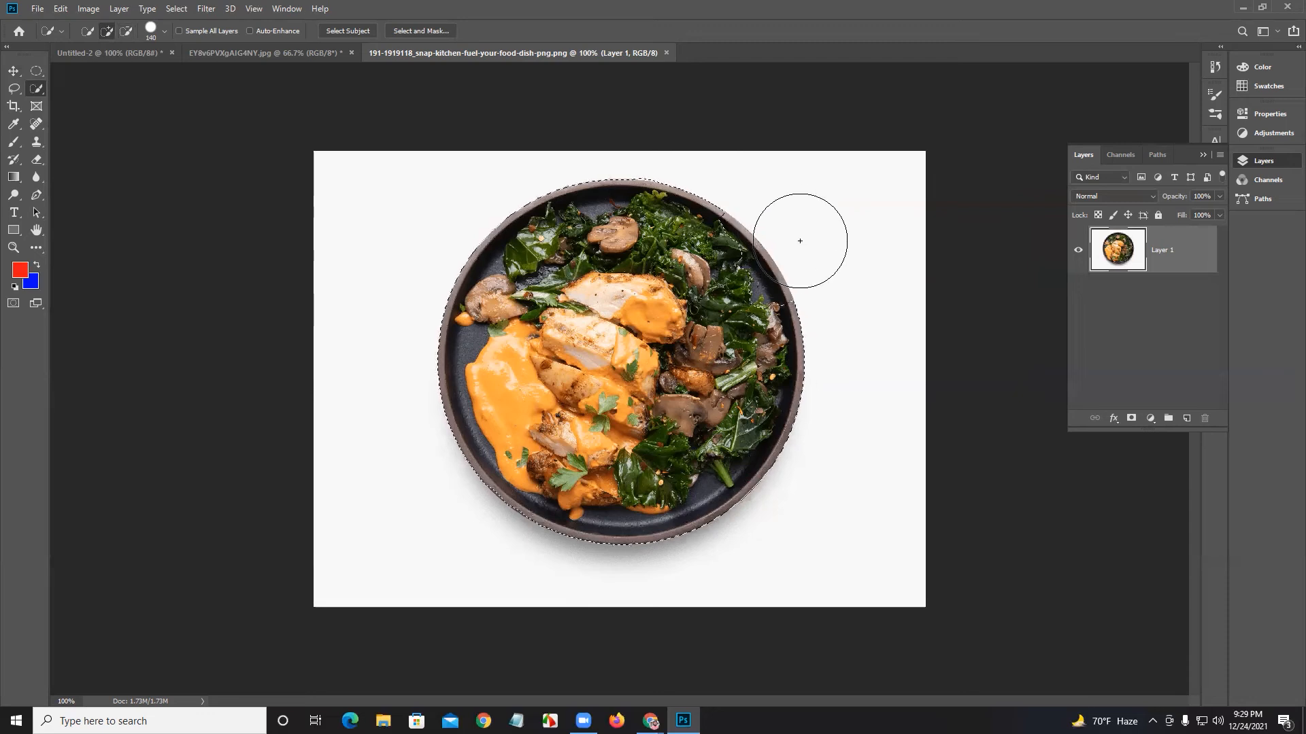
key("ctrl+z")
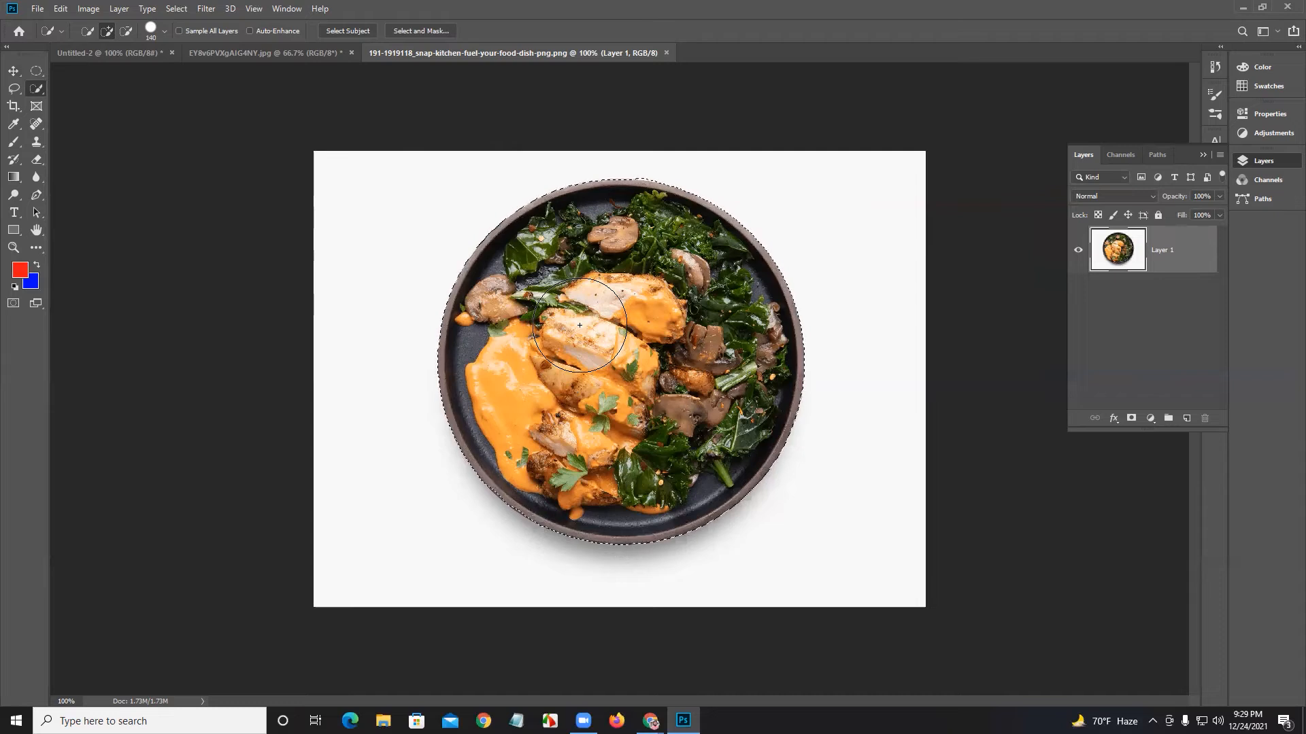
key("alt")
Step: Copy the selected plate to a new layer, hide Layer 1, and move the cut-out plate slightly to the right
key("ctrl+j")
left_click(18, 67)
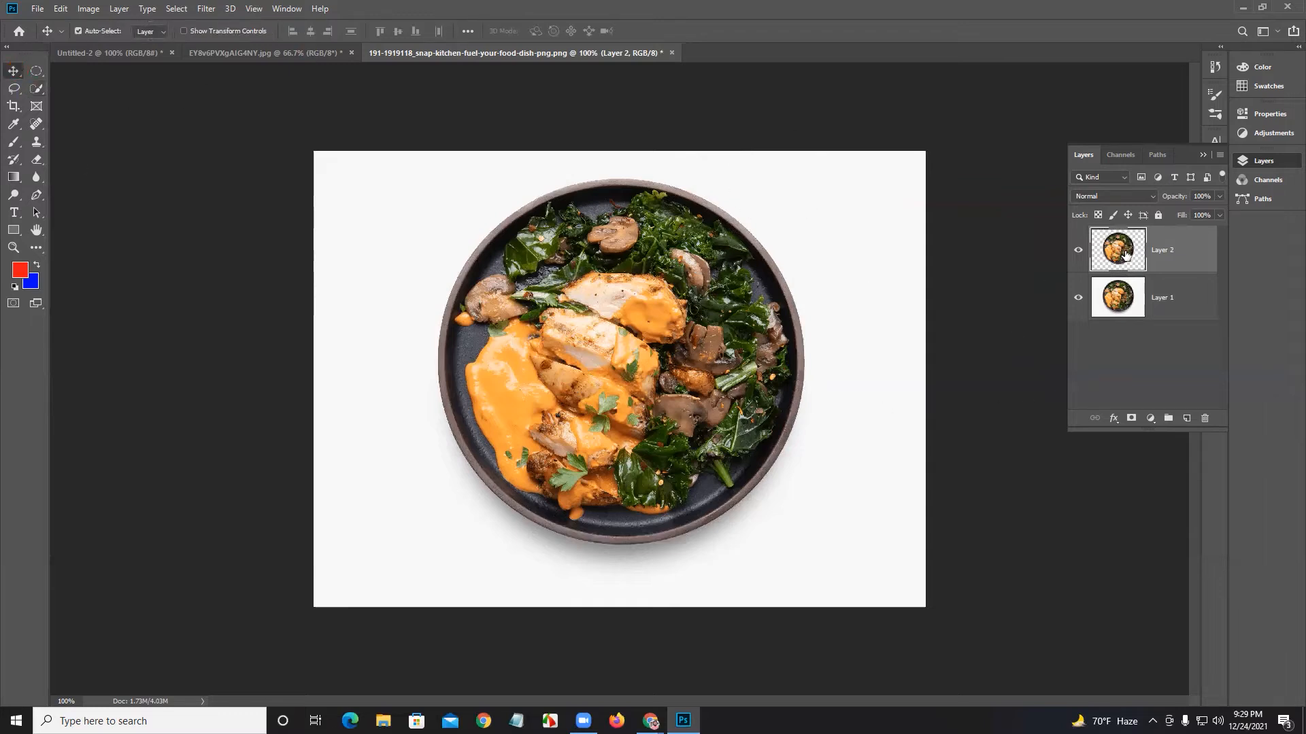
left_click(1078, 299)
mouse_move(639, 337)
left_mouse_down()
mouse_move(743, 337)
mouse_move(585, 343)
mouse_move(554, 381)
mouse_move(694, 437)
mouse_move(593, 390)
mouse_move(623, 374)
mouse_move(618, 332)
left_mouse_up()
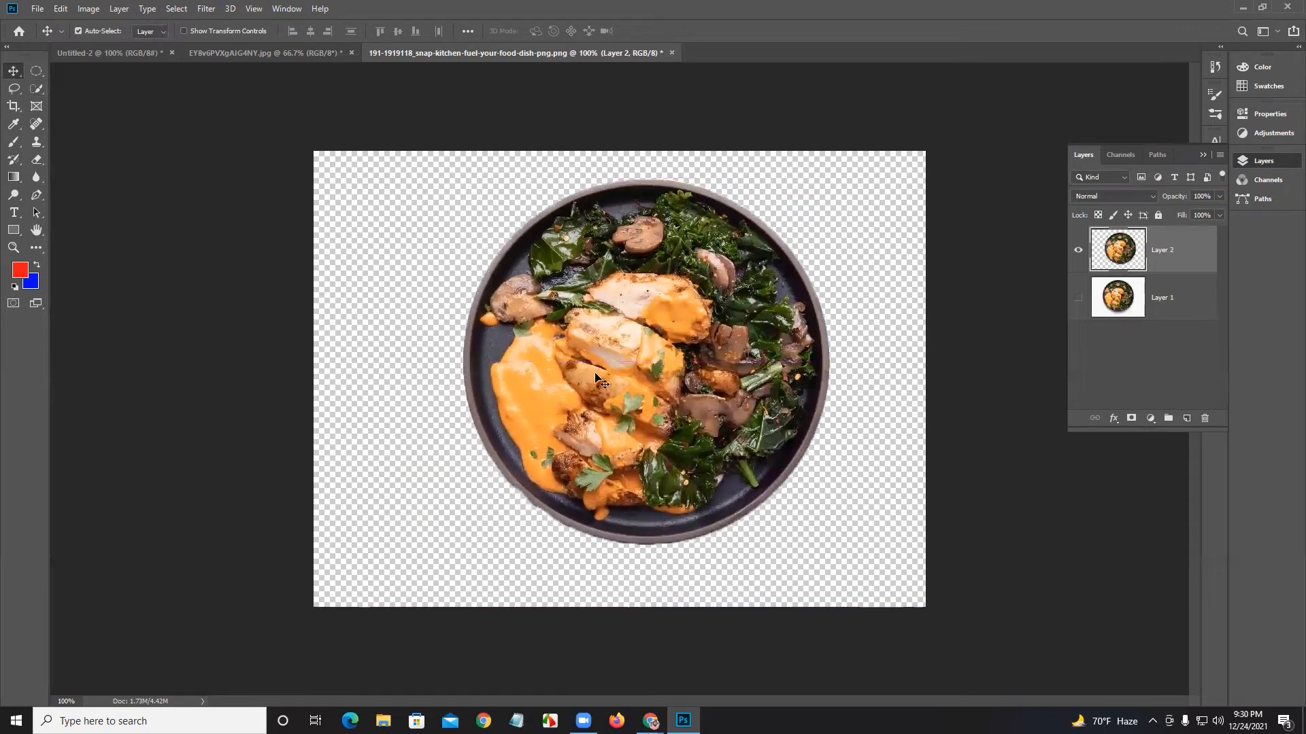
Step: Show Layer 1 again, move the cut-out plate down and left over the original, and delete the cut-out layer
left_click(1079, 298)
mouse_move(500, 509)
left_mouse_down()
mouse_move(717, 507)
mouse_move(490, 501)
left_mouse_up()
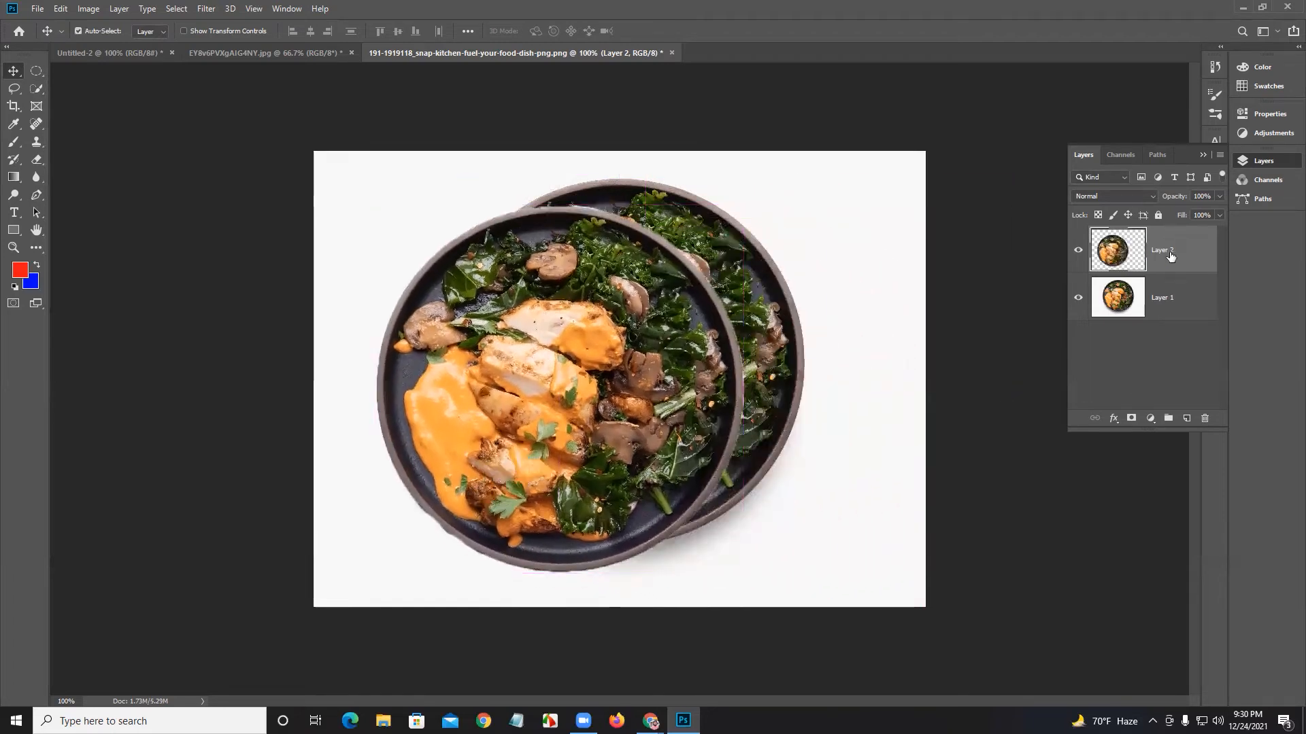
key("Delete")
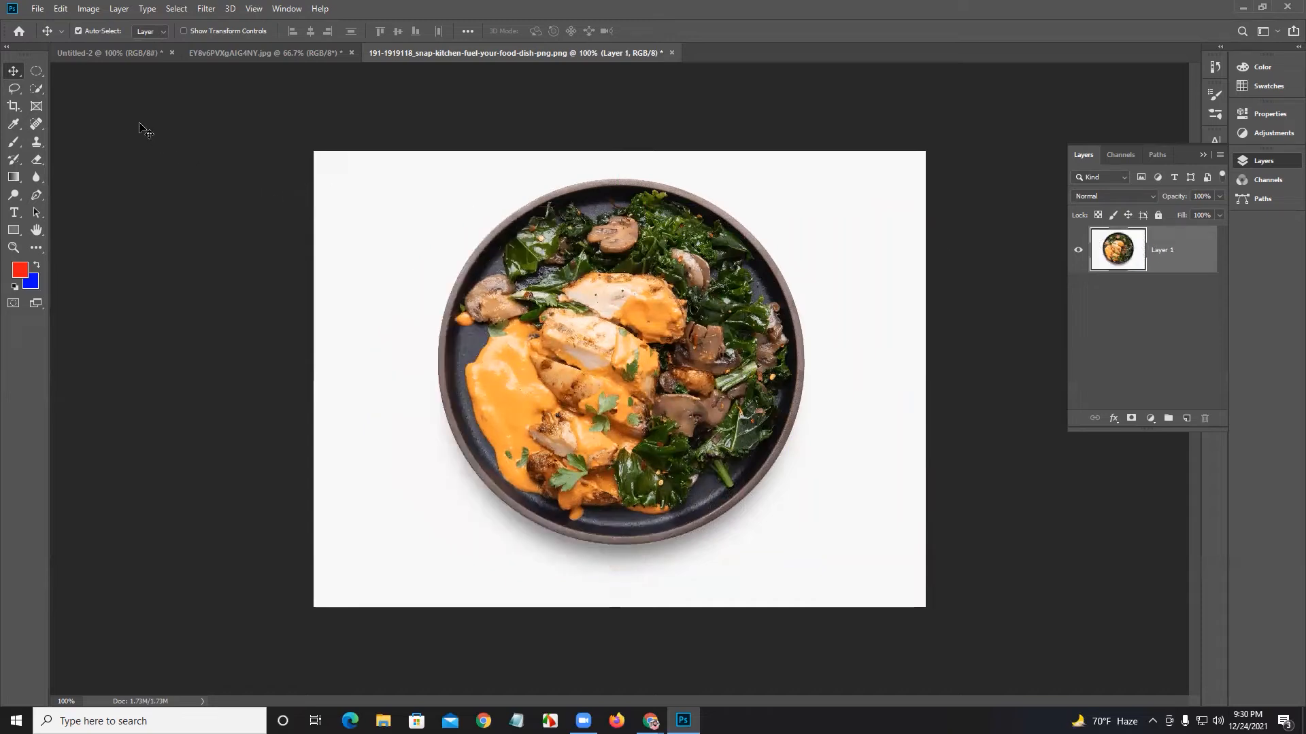
Step: Quick-select the sauce and lower-left part of the plate, and switch to the Magic Wand tool
left_click(36, 88)
mouse_move(622, 286)
left_mouse_down()
mouse_move(591, 367)
mouse_move(506, 449)
mouse_move(537, 428)
left_mouse_up()
left_click_drag(37, 88, 204, 134)
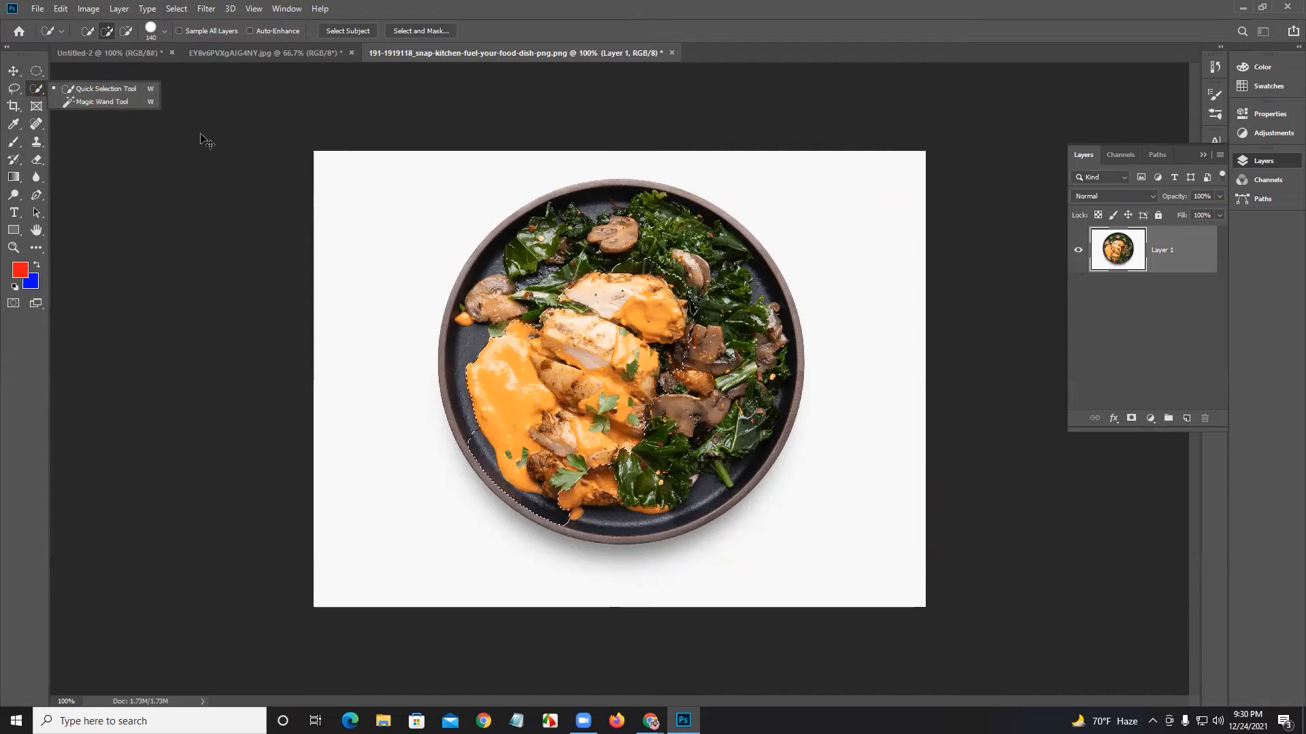
left_click_drag(39, 98, 86, 102)
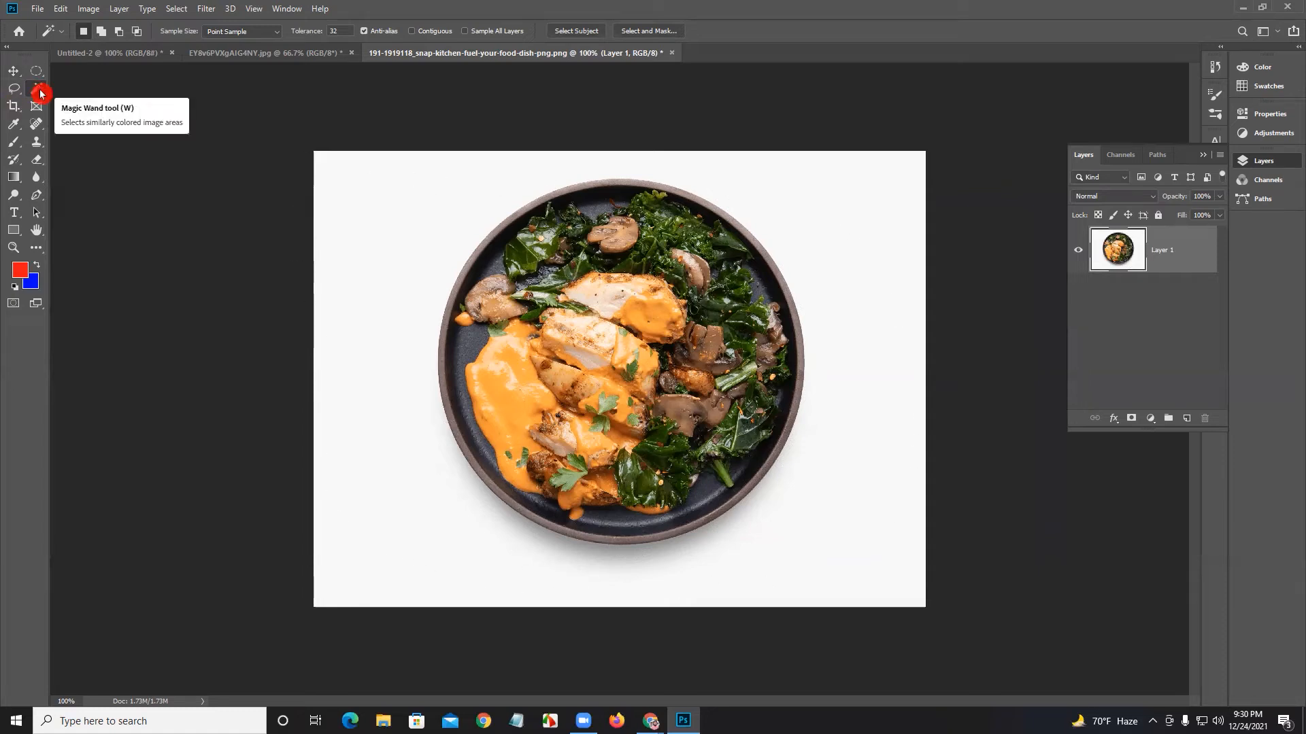
Step: Select the white background around the plate with the Magic Wand tool, and clear the selection
left_click(827, 221)
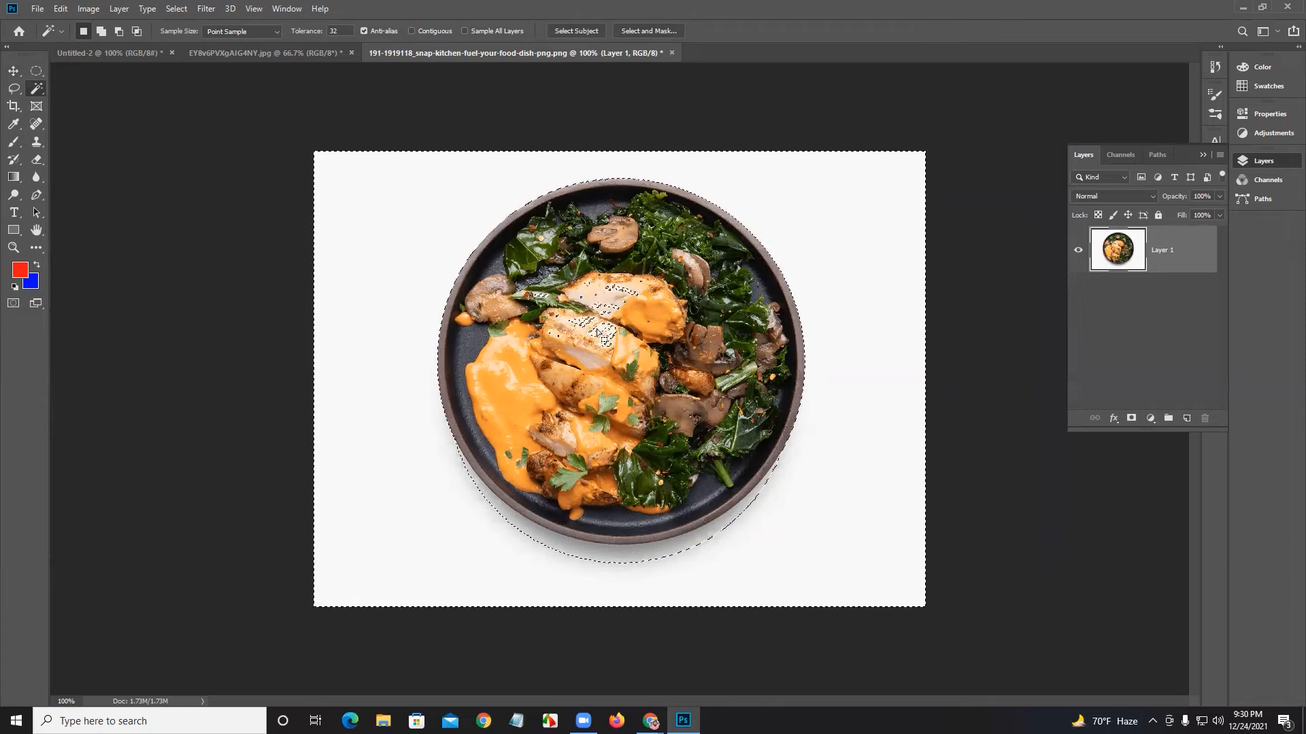
key("ctrl+d")
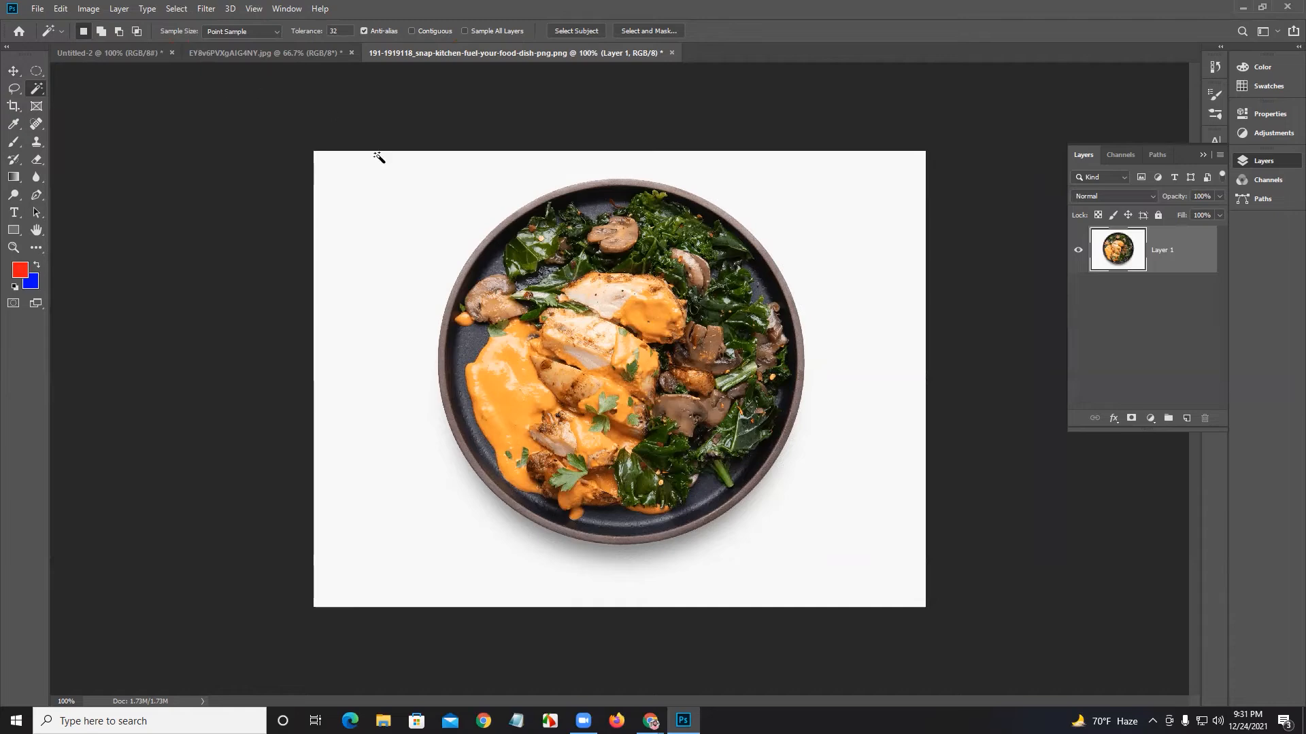
Step: Open the headphones image 218919034 and duplicate its Background layer
left_click(35, 9)
left_click(49, 38)
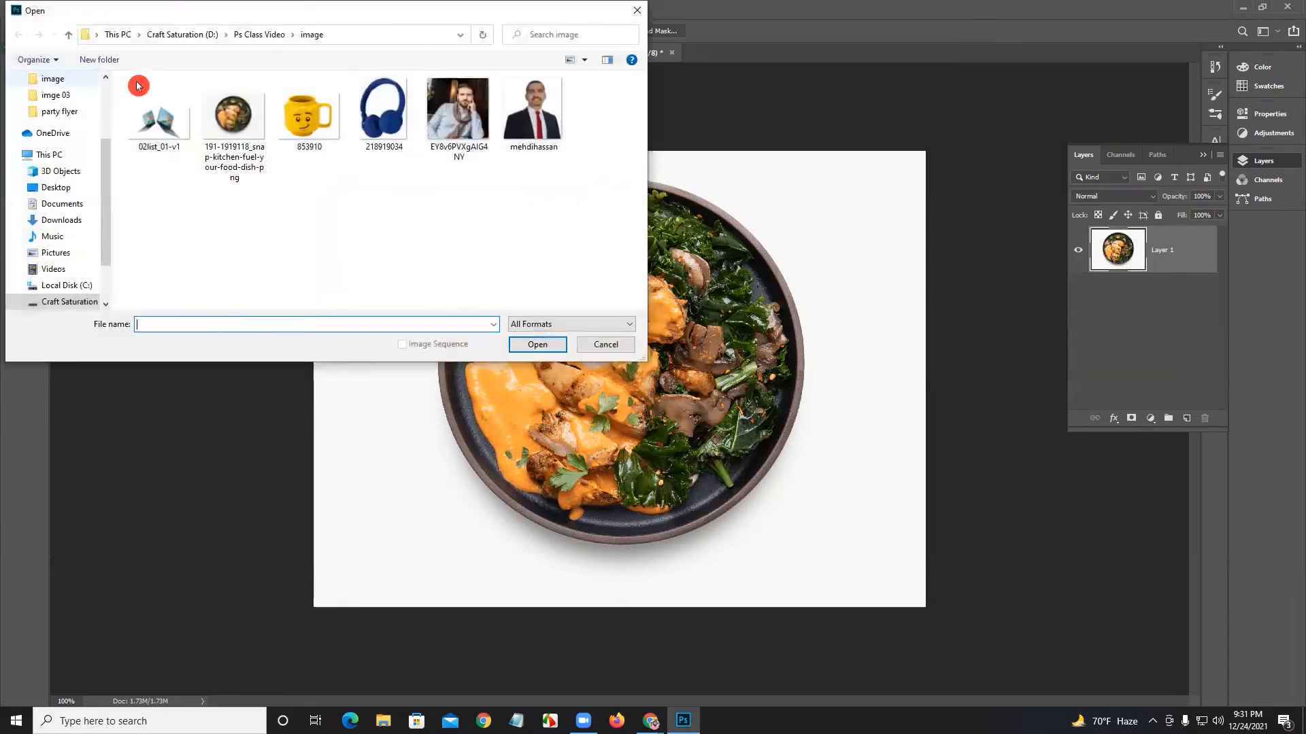
left_click(306, 133)
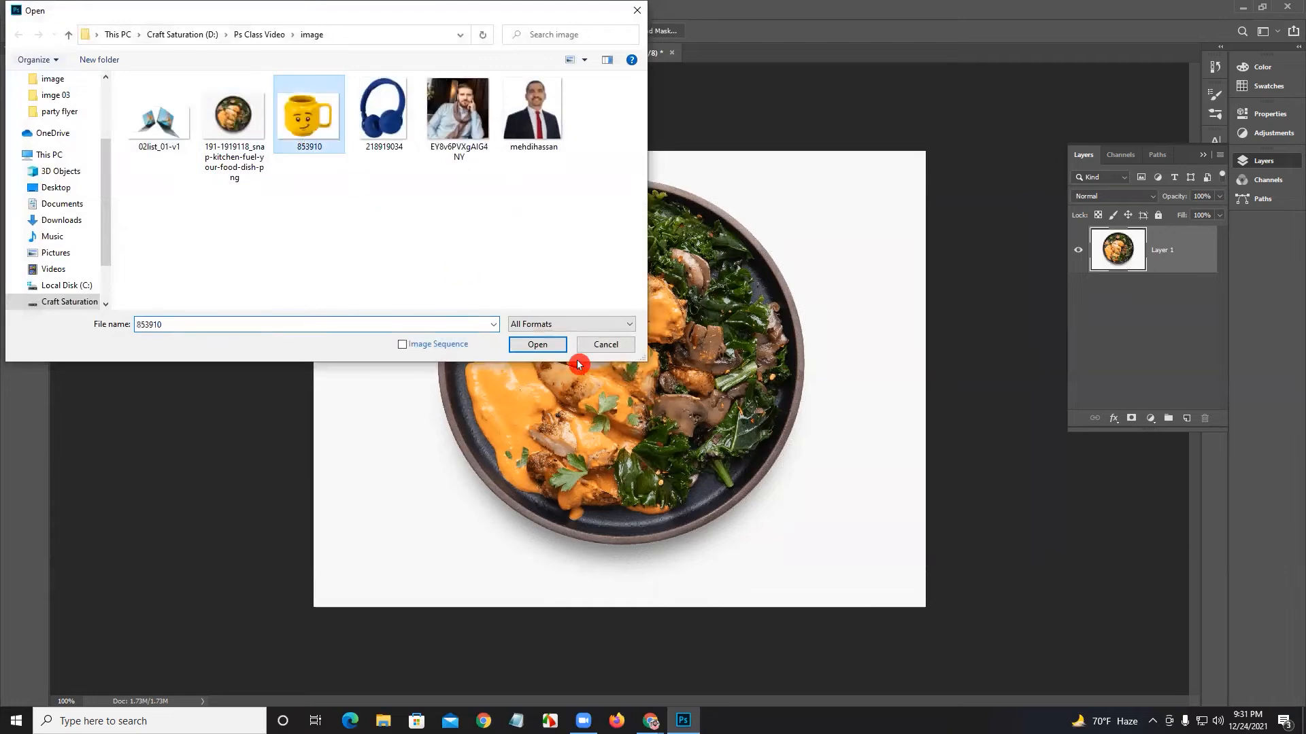
left_click(405, 123)
left_click(539, 344)
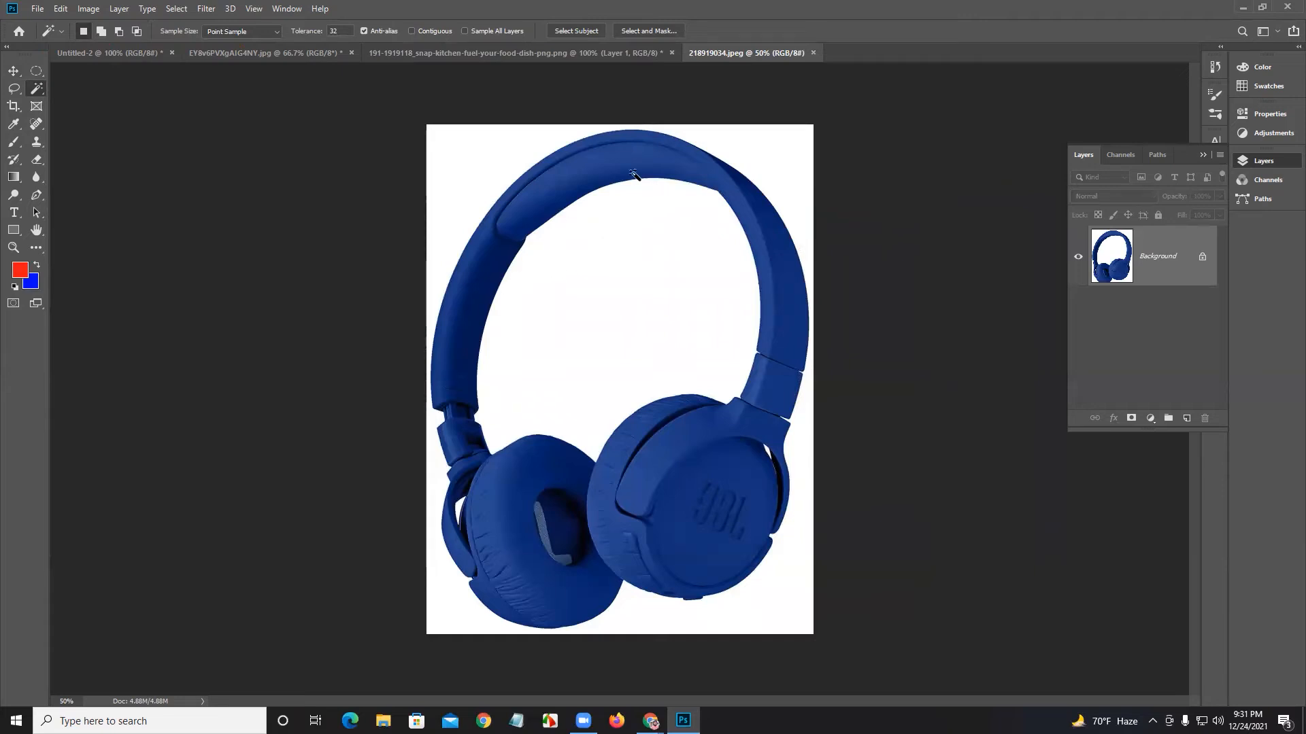
left_click_drag(1170, 257, 1184, 420)
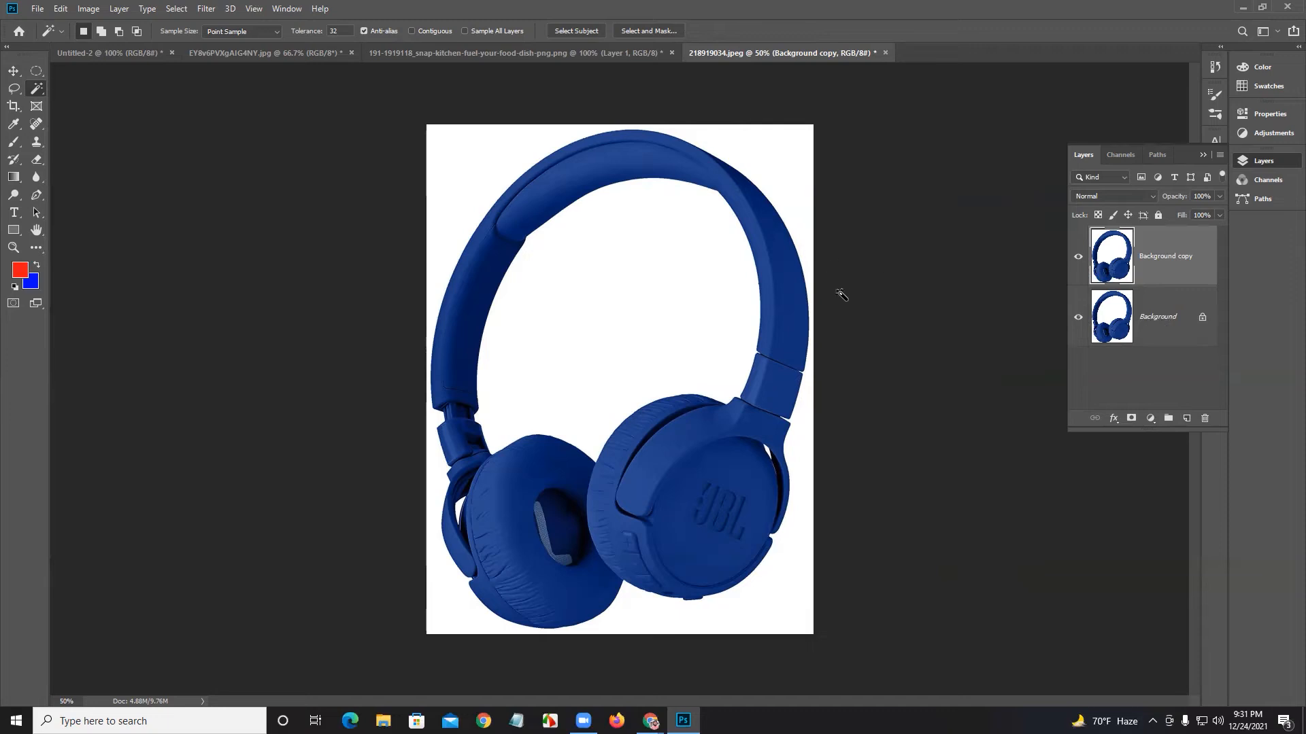
Step: Try the Magic Wand on the white area around the headphones with Contiguous off and on, clearing each selection
left_click(507, 160)
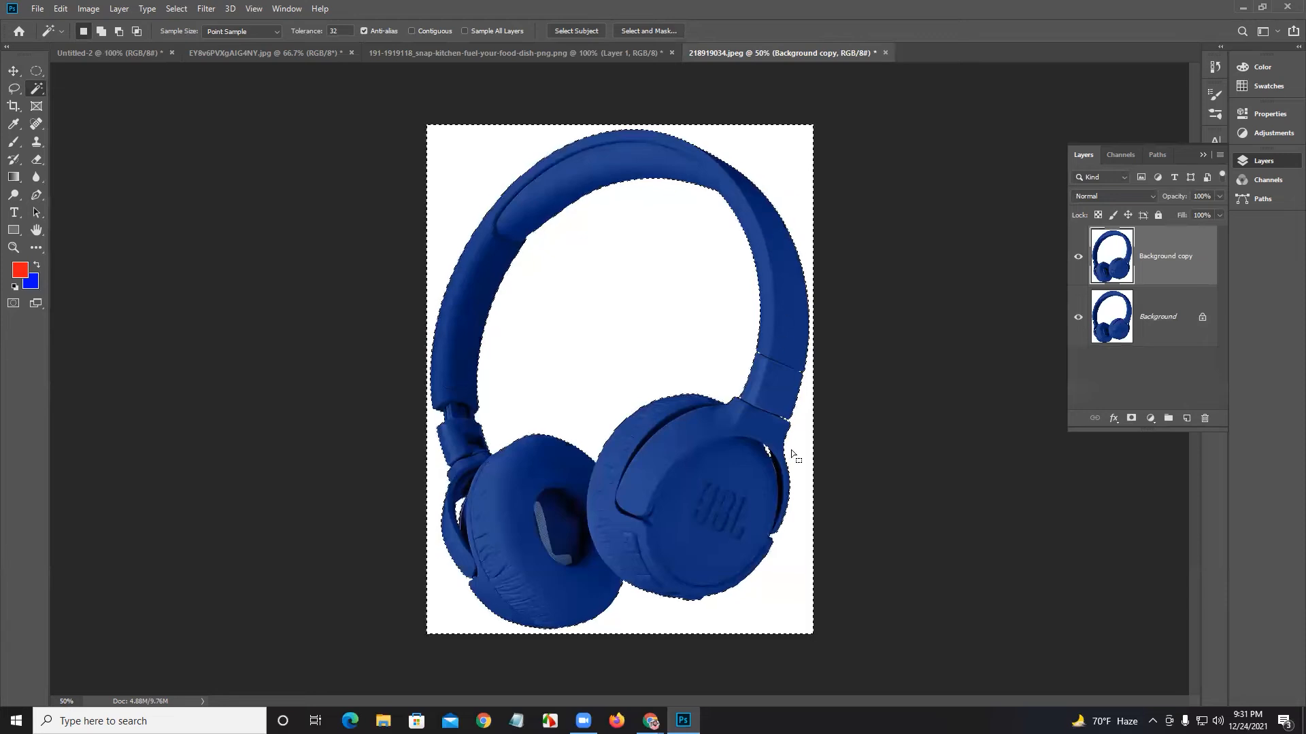
left_click(839, 452)
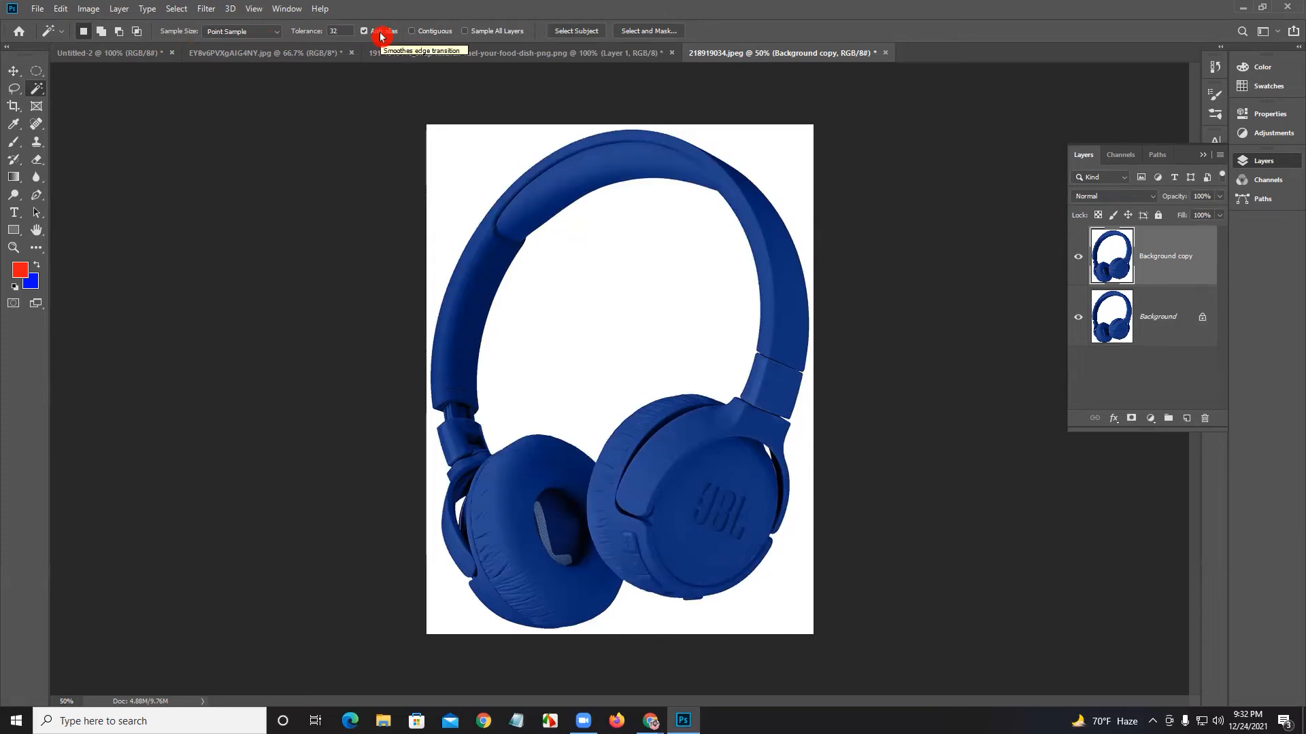
left_click(435, 34)
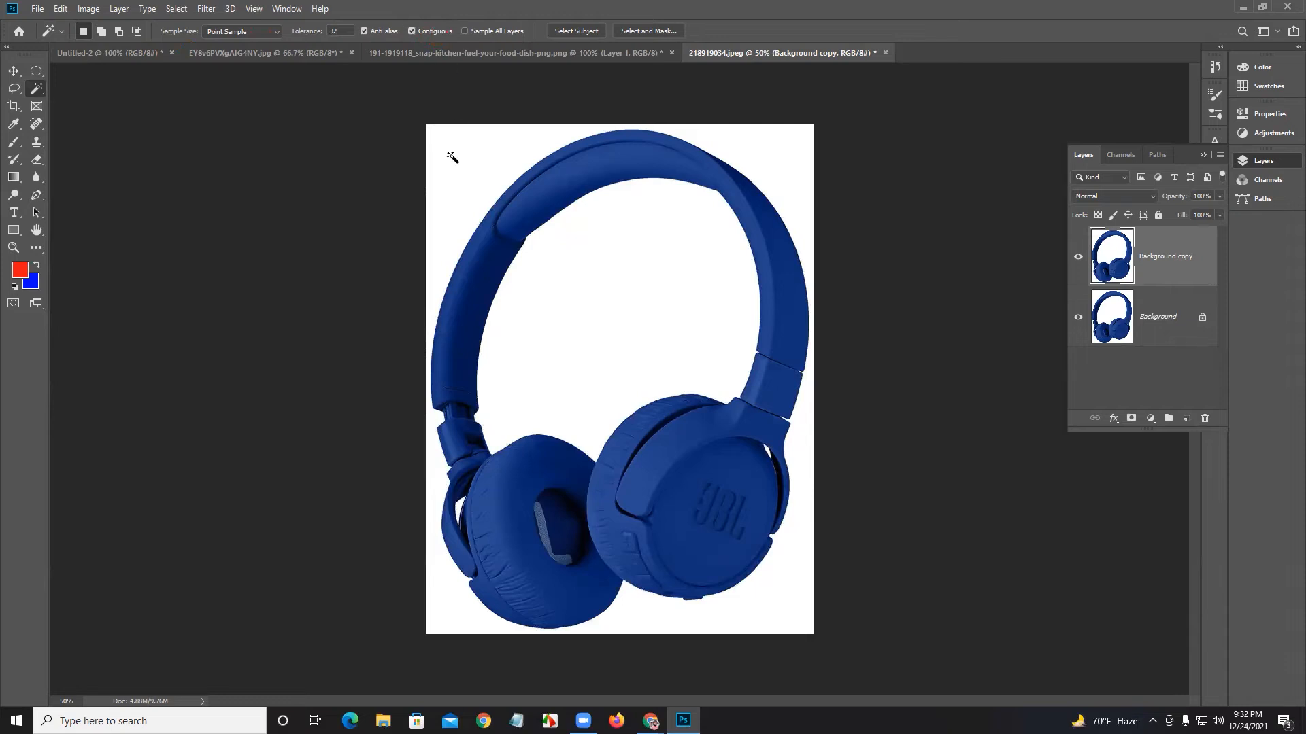
left_click(495, 149)
key("ctrl+d")
Step: With Contiguous off, select the white areas on the Background copy layer, delete them, and deselect
left_click(461, 173)
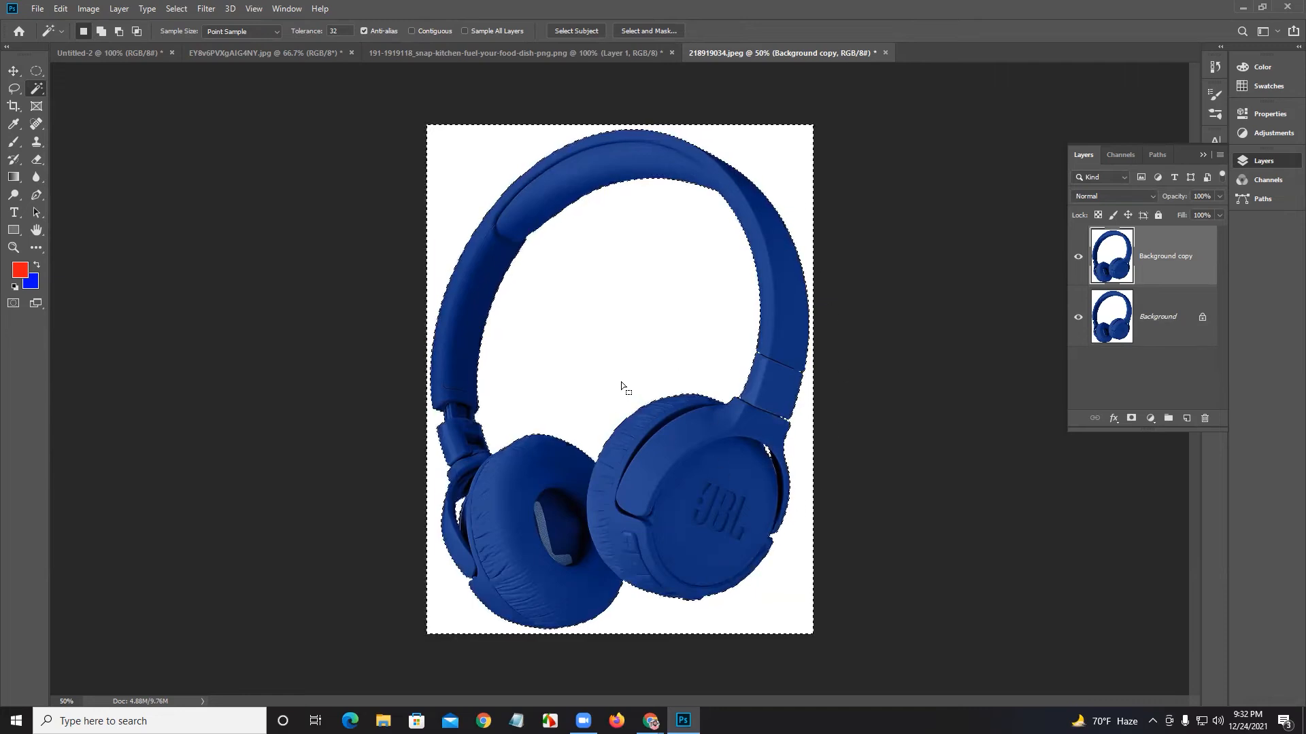
key("Delete")
key("ctrl+d")
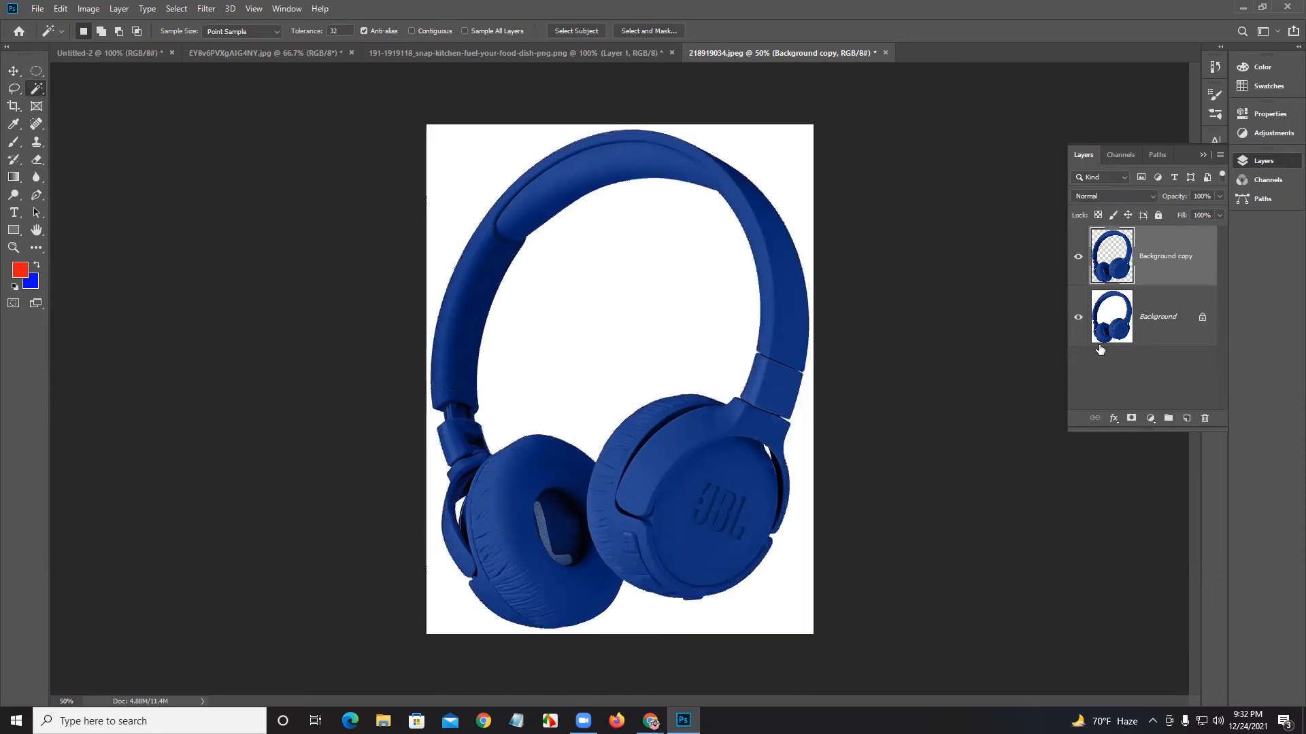
Step: Hide the Background layer and move the cut-out headphones slightly down
left_click(1078, 316)
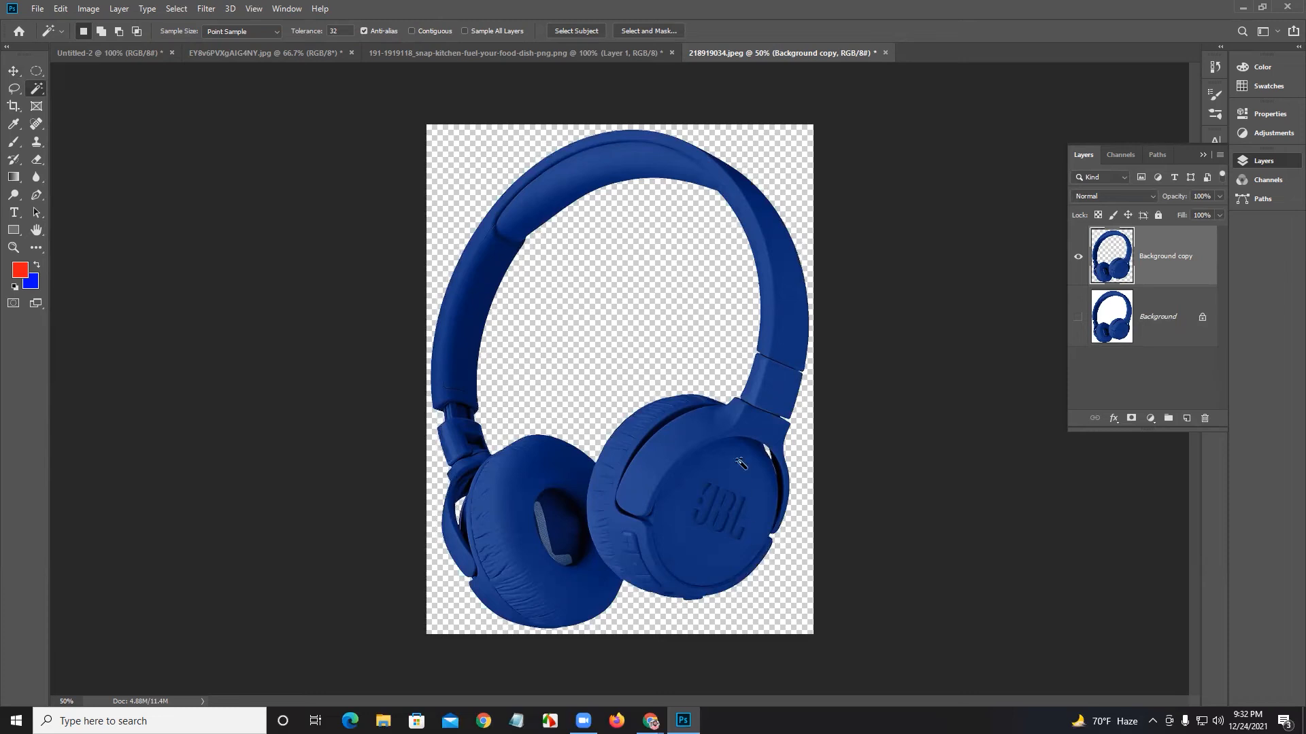
left_click(14, 70)
mouse_move(531, 217)
left_mouse_down()
mouse_move(587, 221)
mouse_move(532, 213)
left_mouse_up()
Step: In the food dish image, select the background with the Magic Wand, Contiguous on, and inspect the selection edge along the plate's shadow
left_click(503, 55)
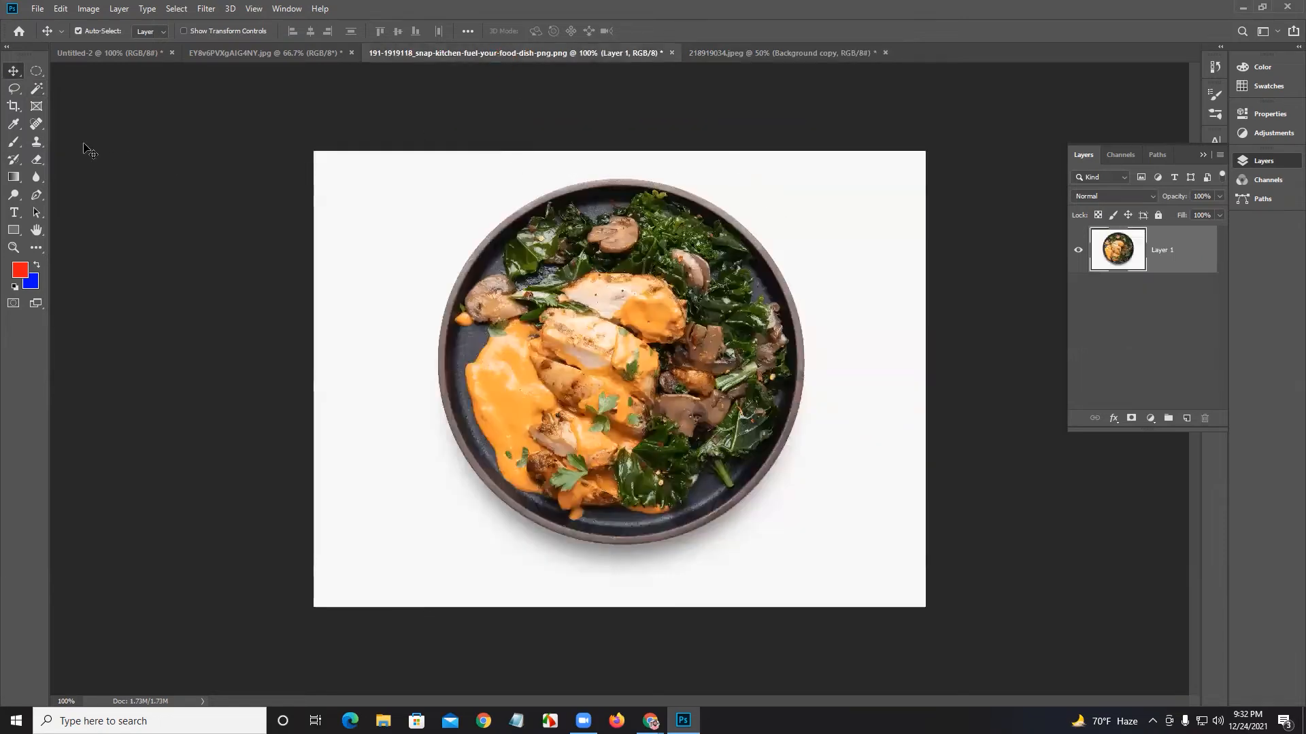
left_click(31, 92)
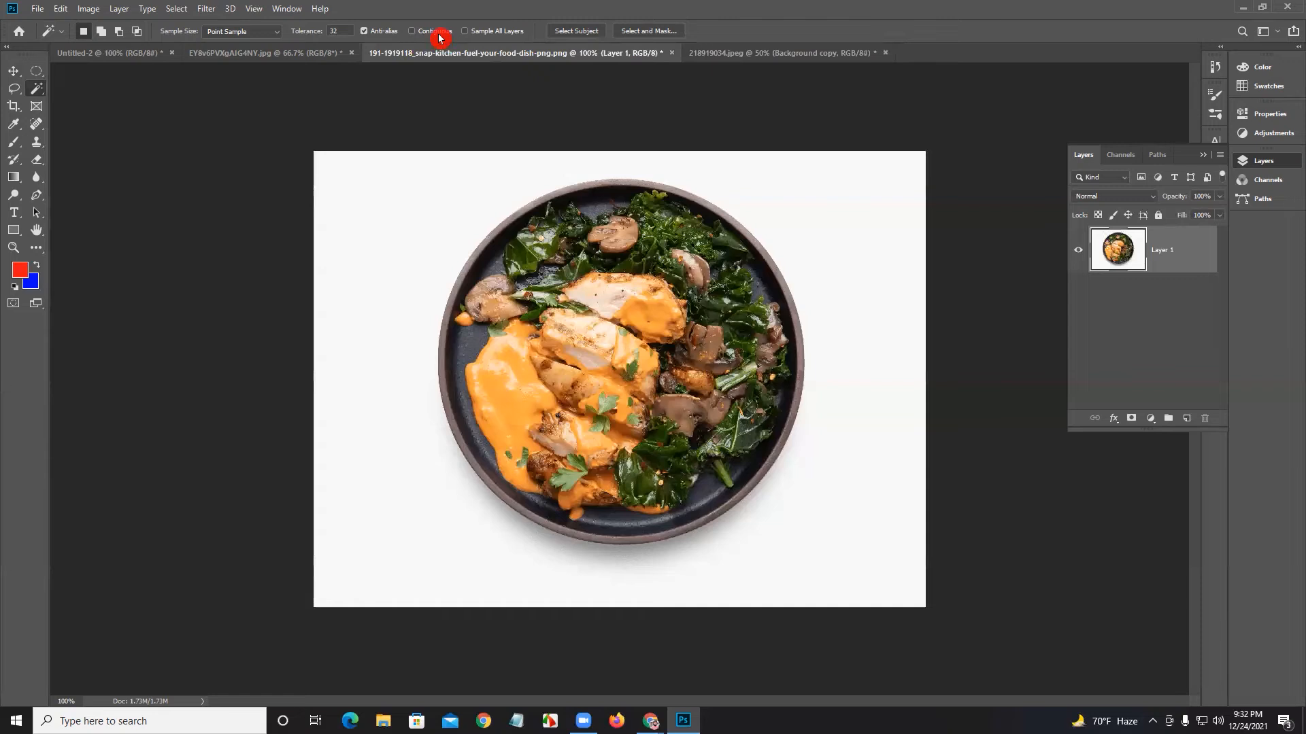
left_click(408, 187)
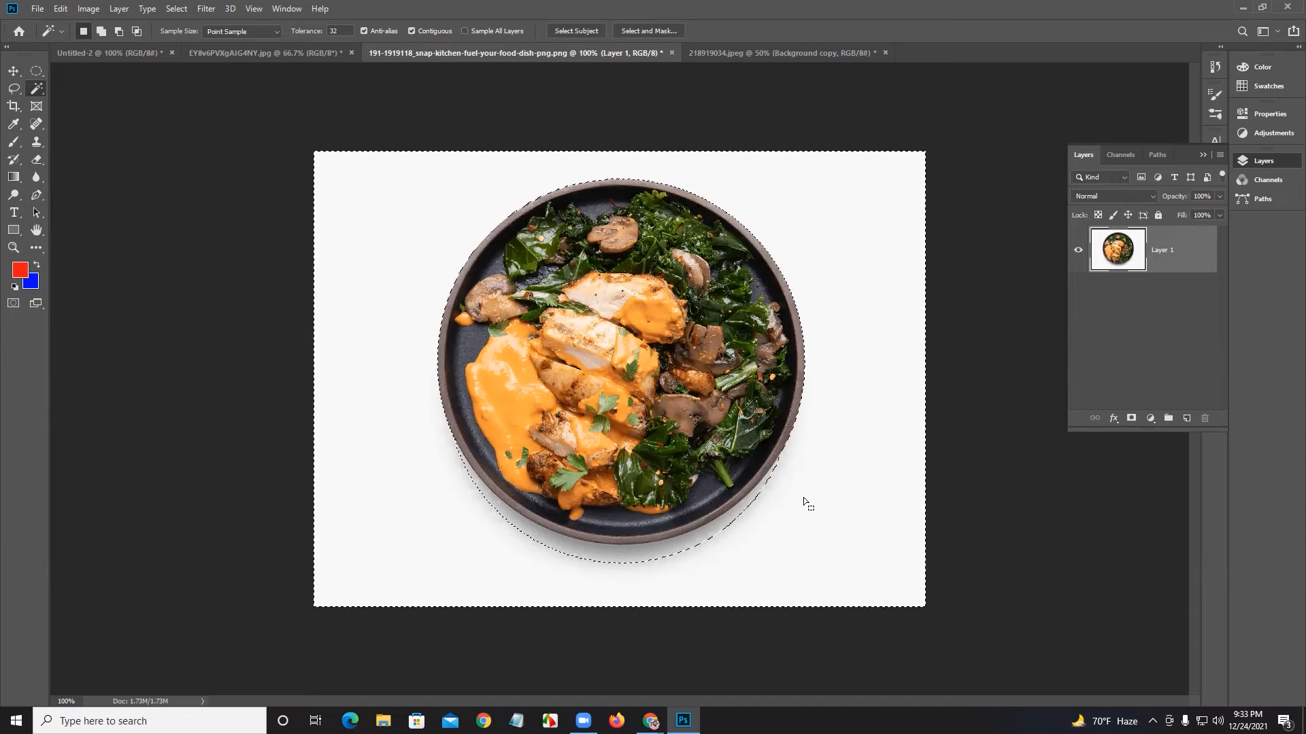
left_click(271, 52)
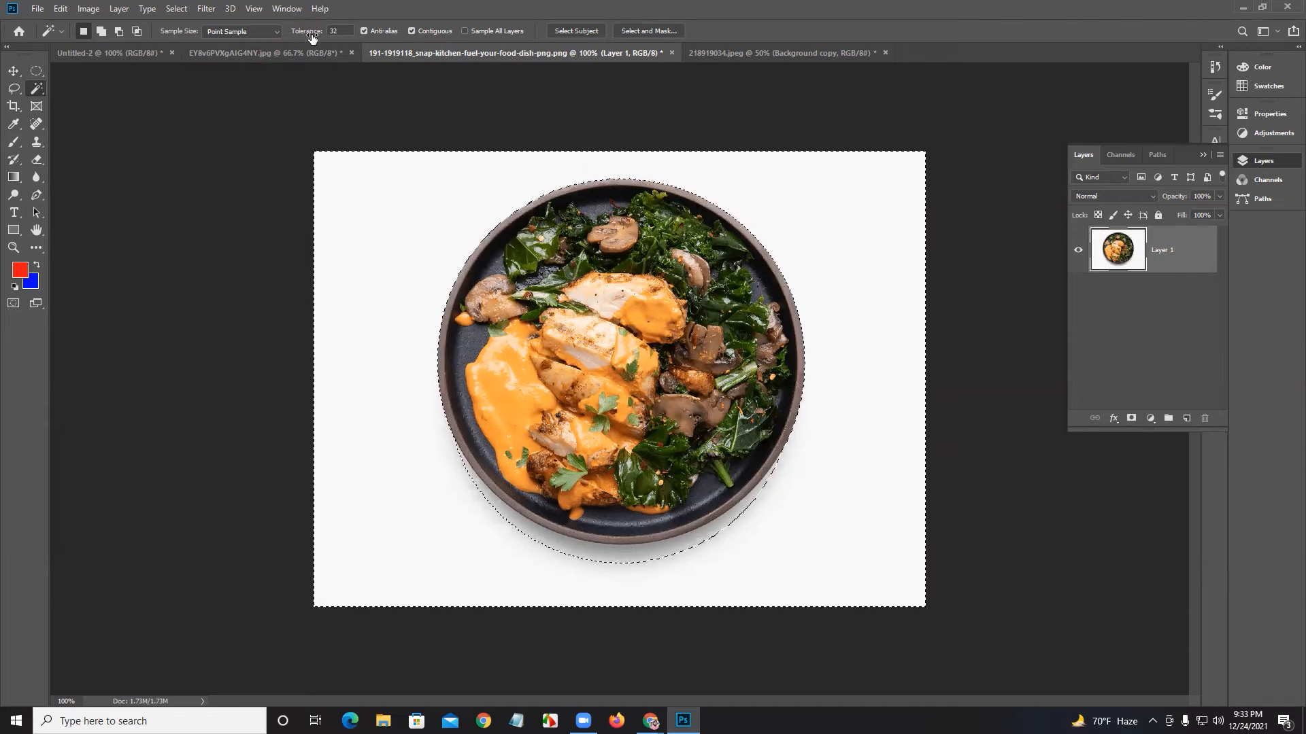
scroll(591, 534, "up", 5, "alt")
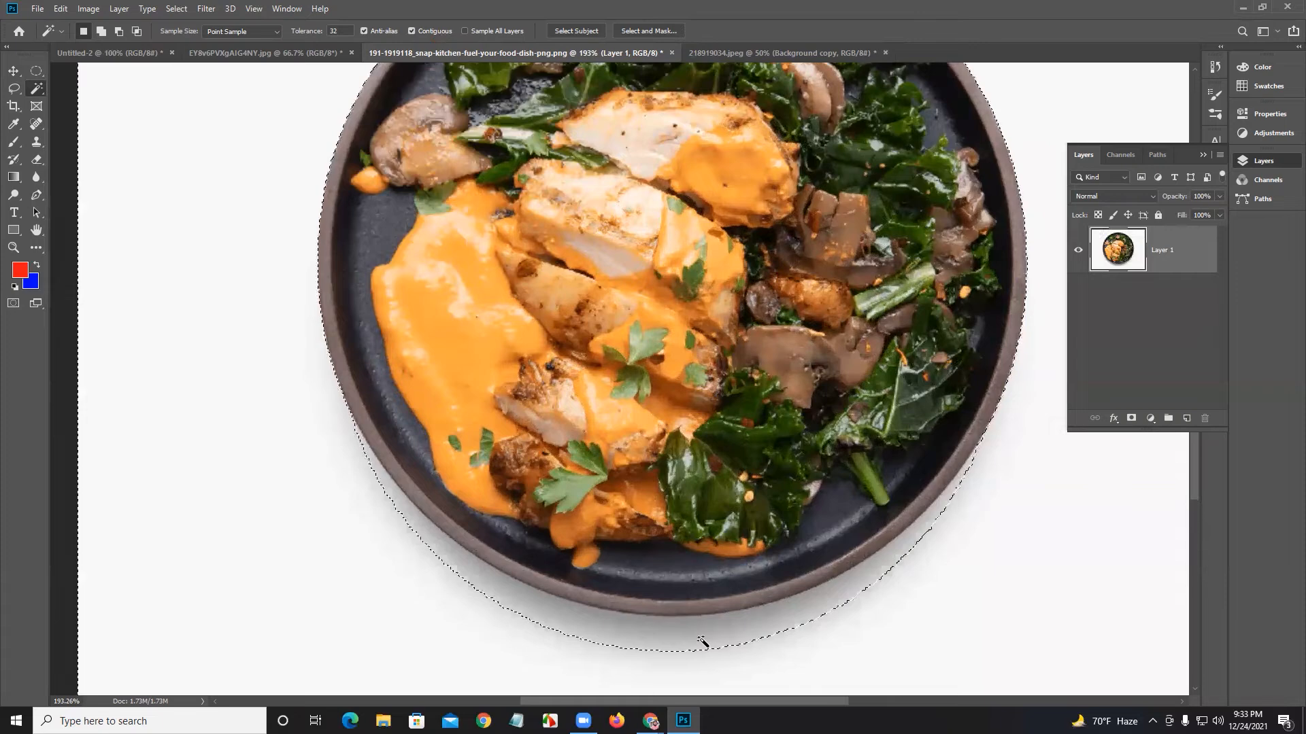
scroll(702, 633, "down", 4, "alt")
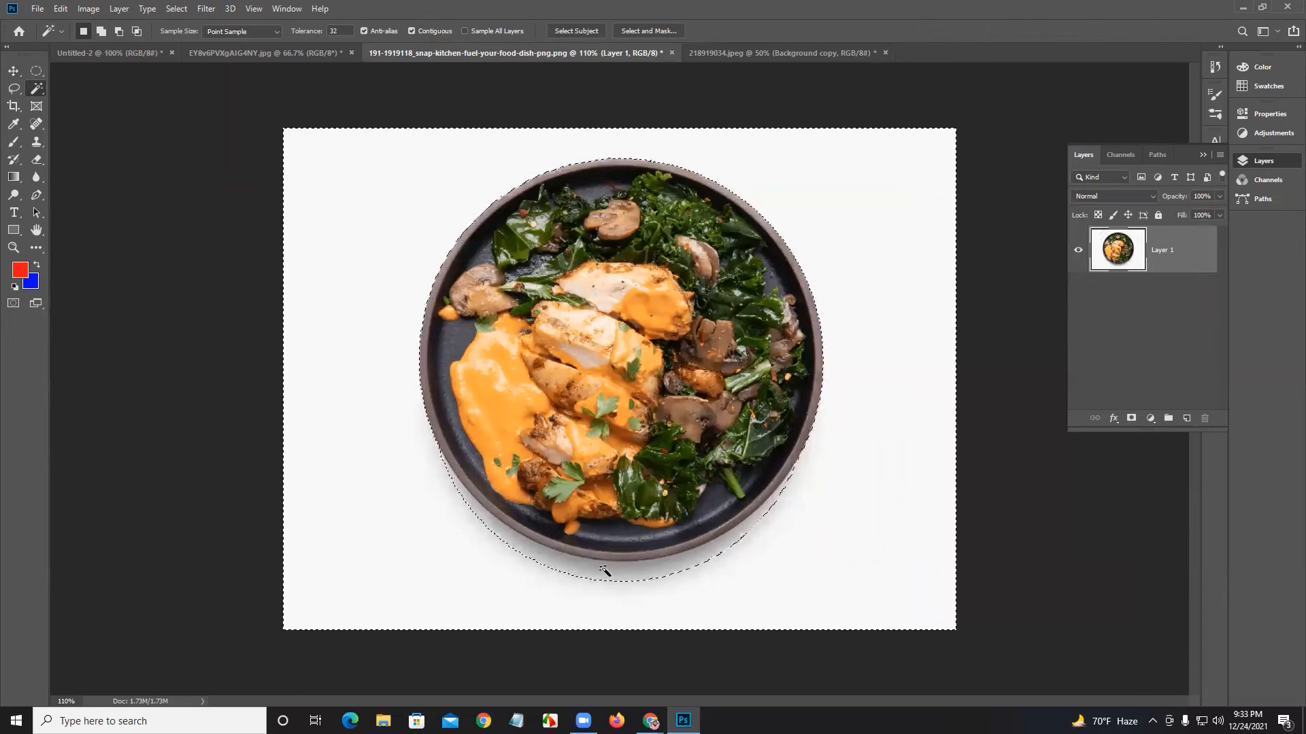
Step: Set the Magic Wand tolerance to 90, reselect the background around the plate, and clear the selection
key("ctrl+d")
left_click(364, 300)
key("ctrl+d")
left_click(358, 55)
left_click(332, 233)
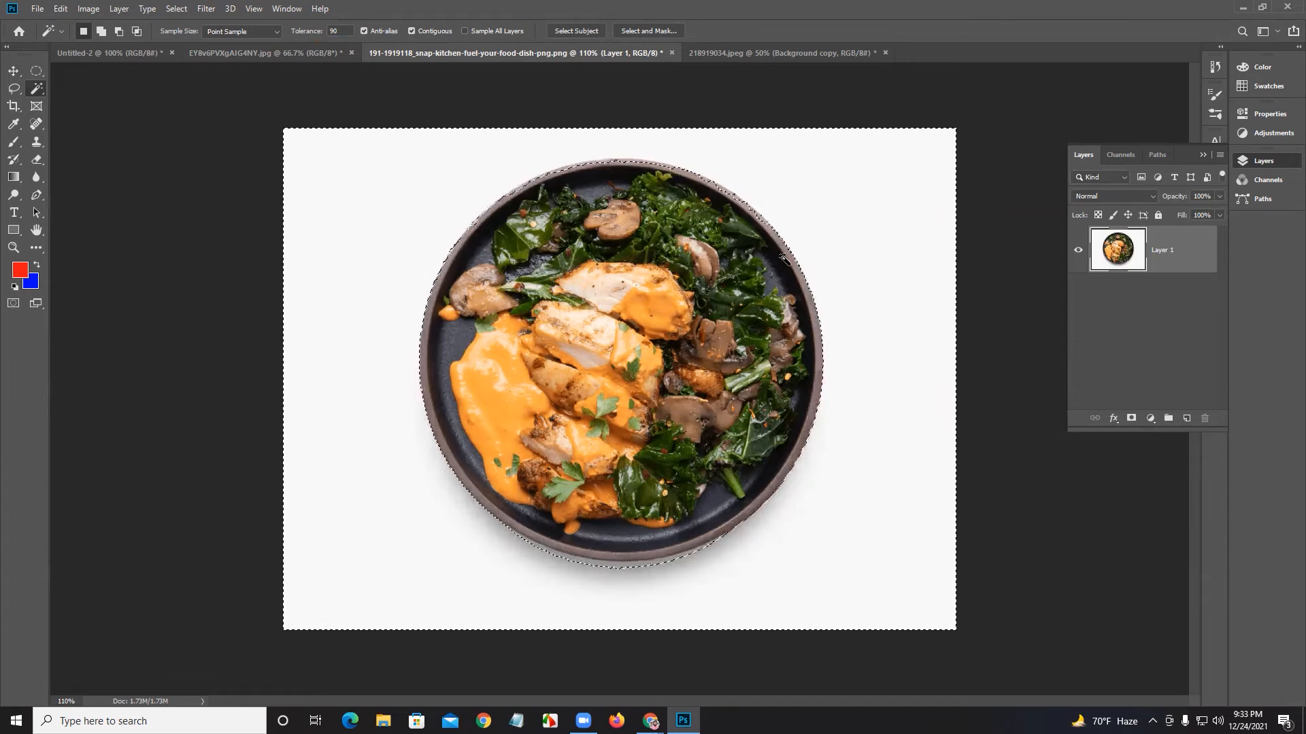
key("ctrl+d")
Step: Delete the Background copy layer from the headphones image and switch to the Lasso tool
left_click_drag(37, 89, 72, 89)
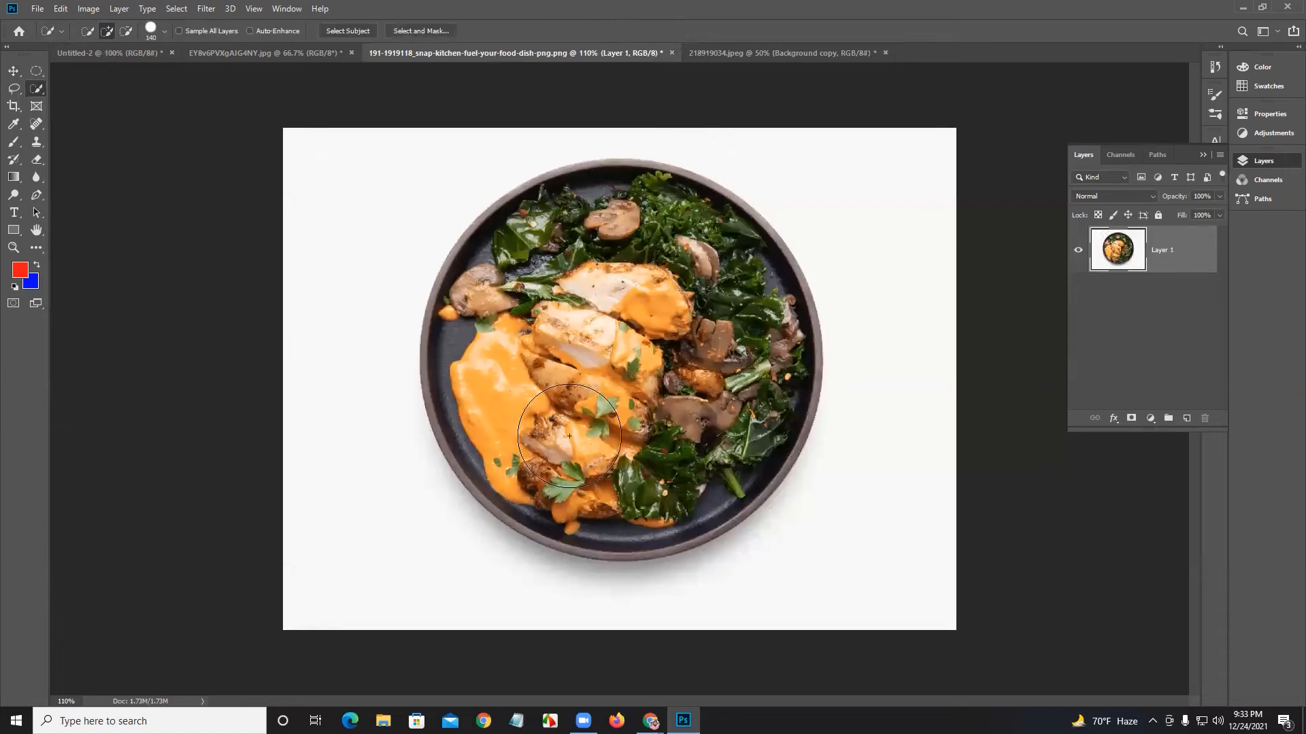
left_click(708, 54)
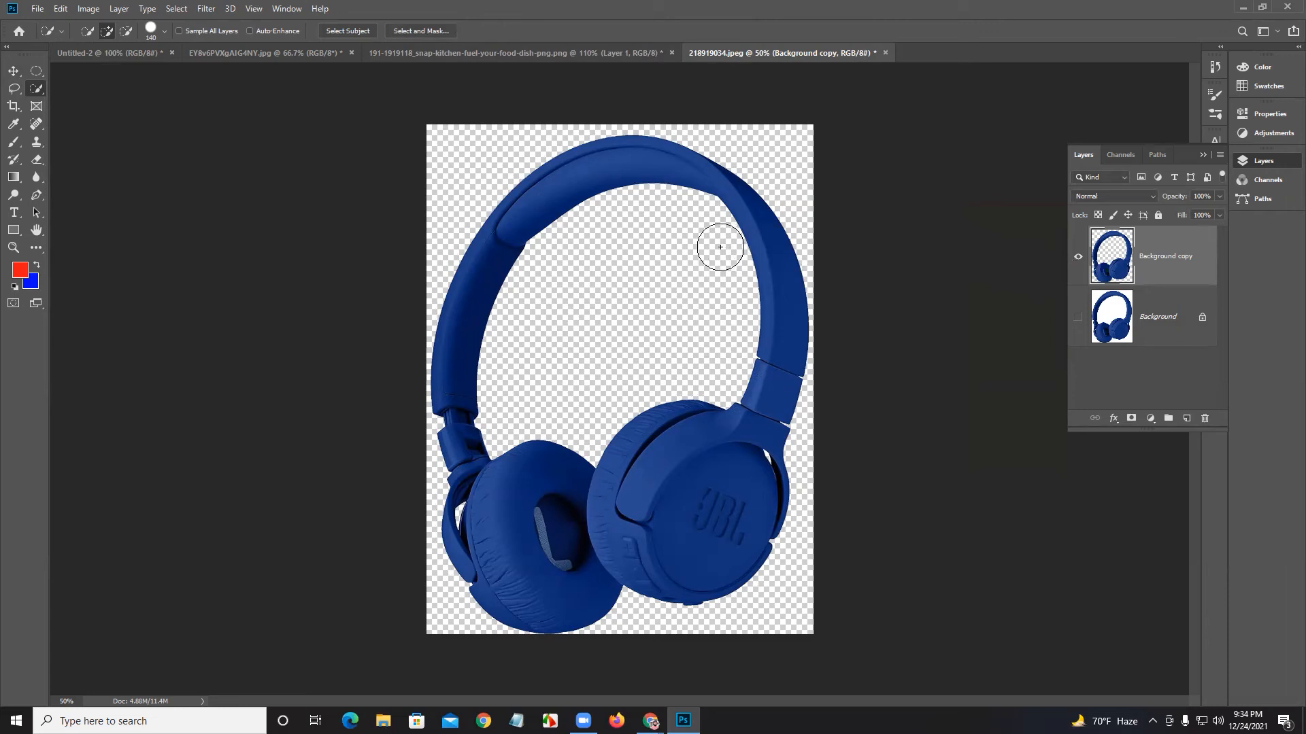
left_click_drag(37, 89, 86, 109)
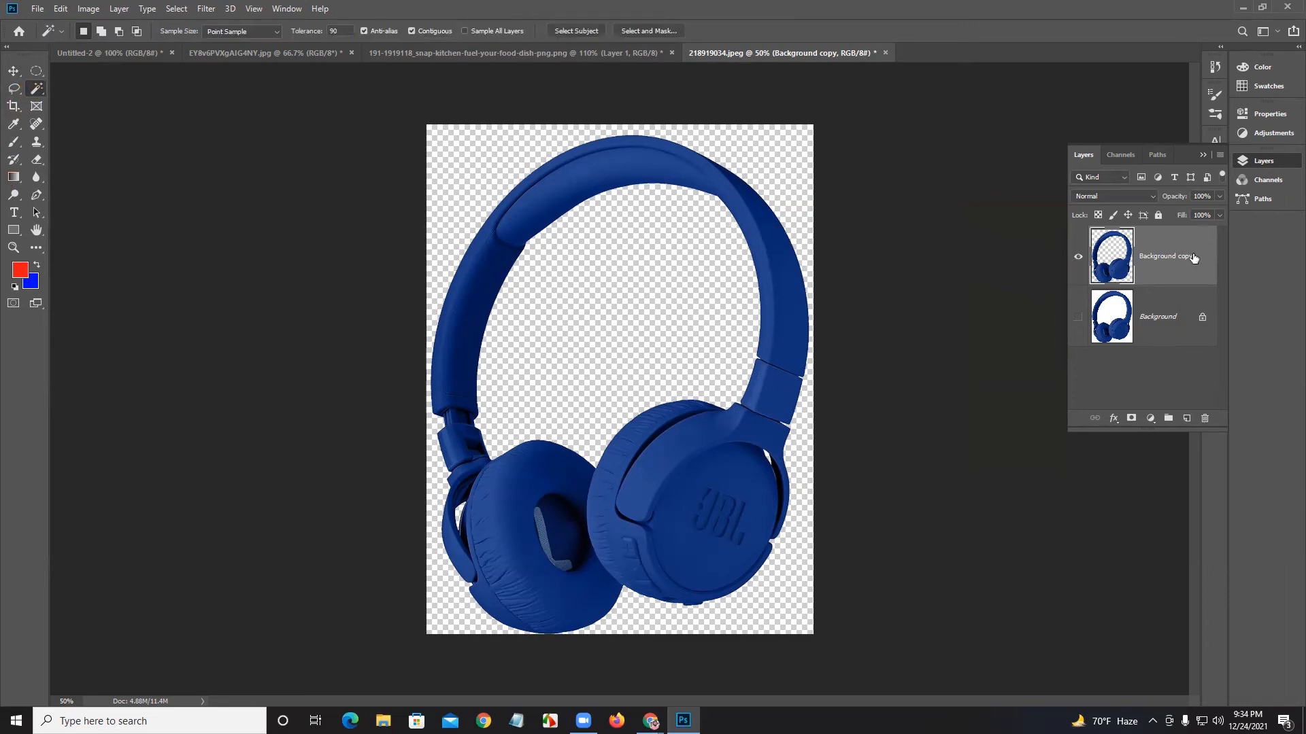
key("Delete")
mouse_move(11, 93)
left_mouse_down()
mouse_move(60, 89)
mouse_move(82, 119)
mouse_move(15, 110)
mouse_move(12, 88)
left_mouse_up()
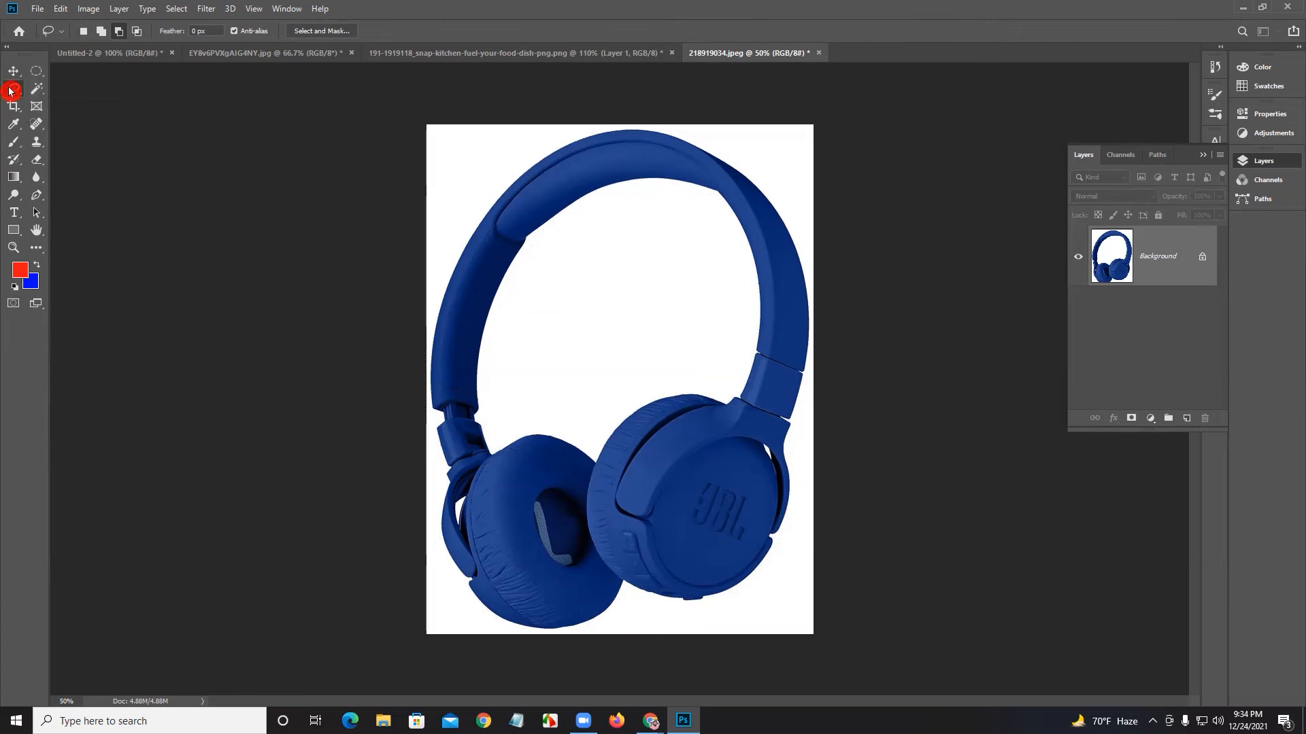
Step: Open the 02list_01-v1 image from the image folder
left_click(39, 10)
left_click(49, 38)
left_click(159, 115)
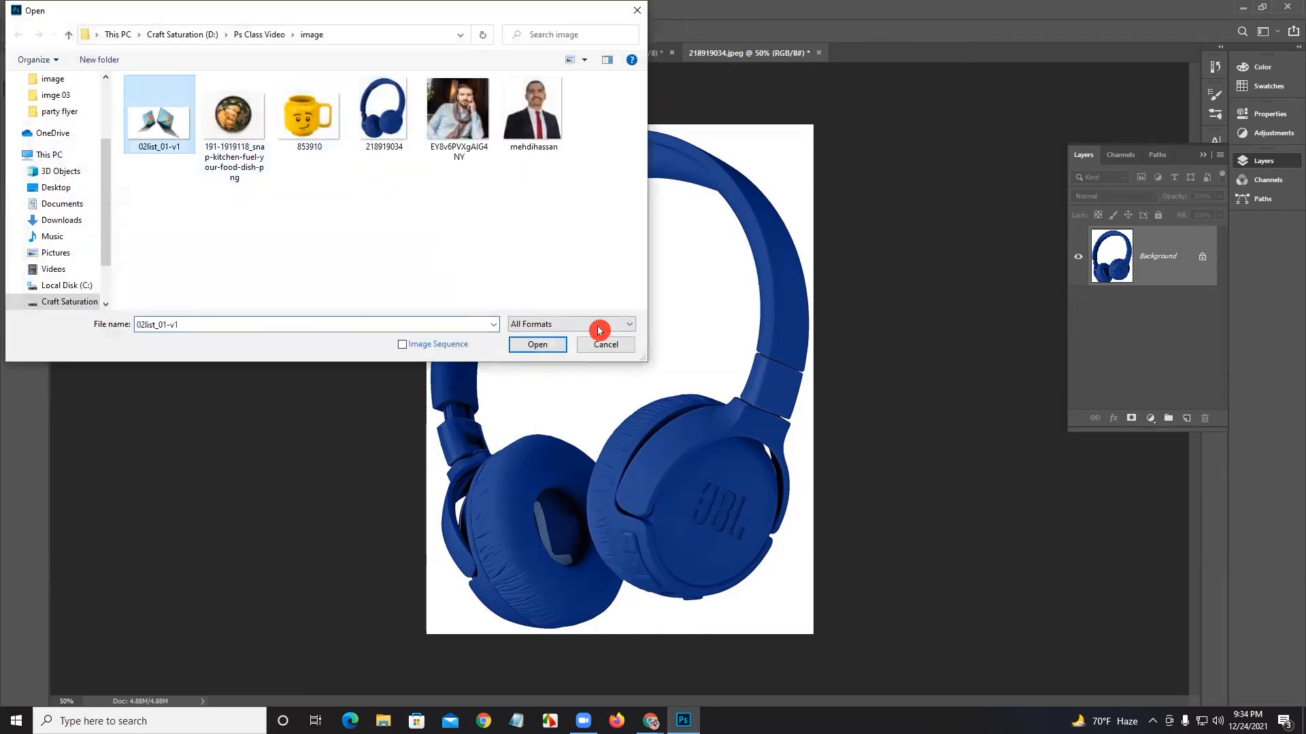
left_click(537, 344)
Step: In the food dish image, lasso the plate's upper-left part with the mushroom and move the piece up and left
left_click_drag(13, 88, 49, 92)
left_click(385, 54)
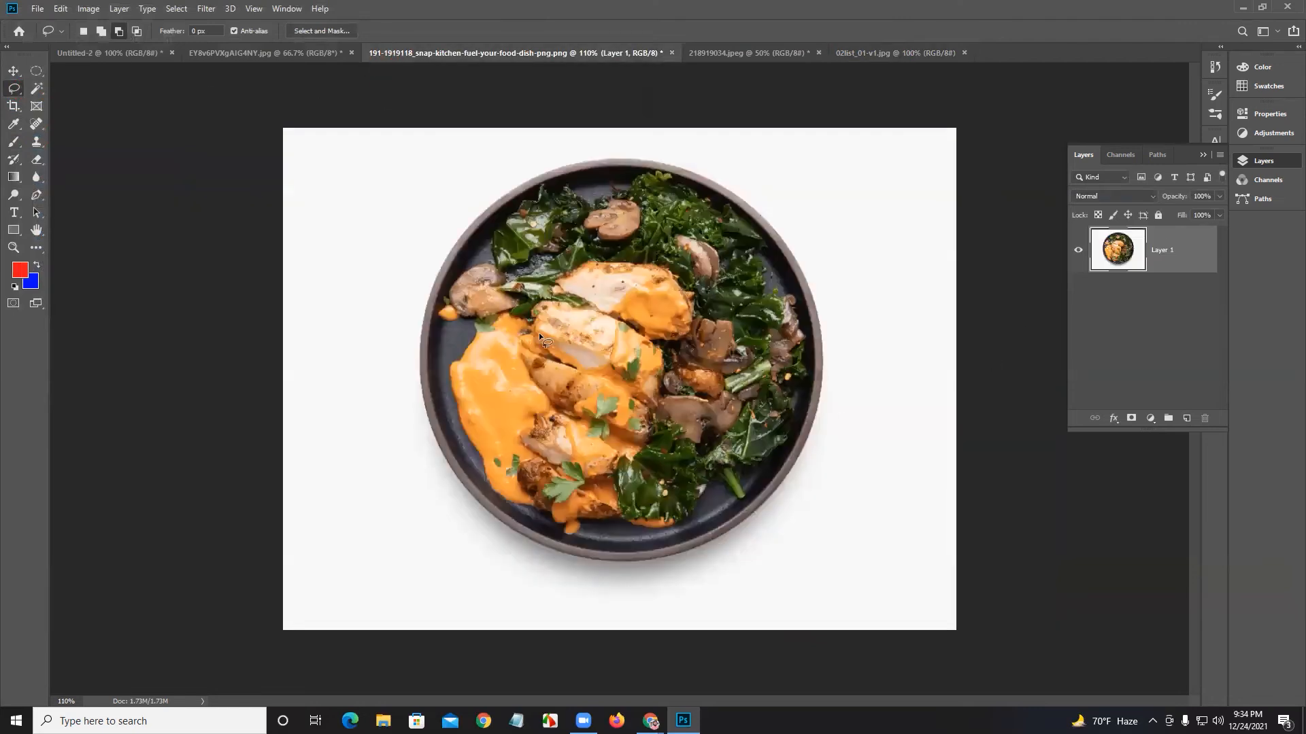
mouse_move(435, 245)
left_mouse_down()
mouse_move(516, 300)
mouse_move(443, 216)
left_mouse_up()
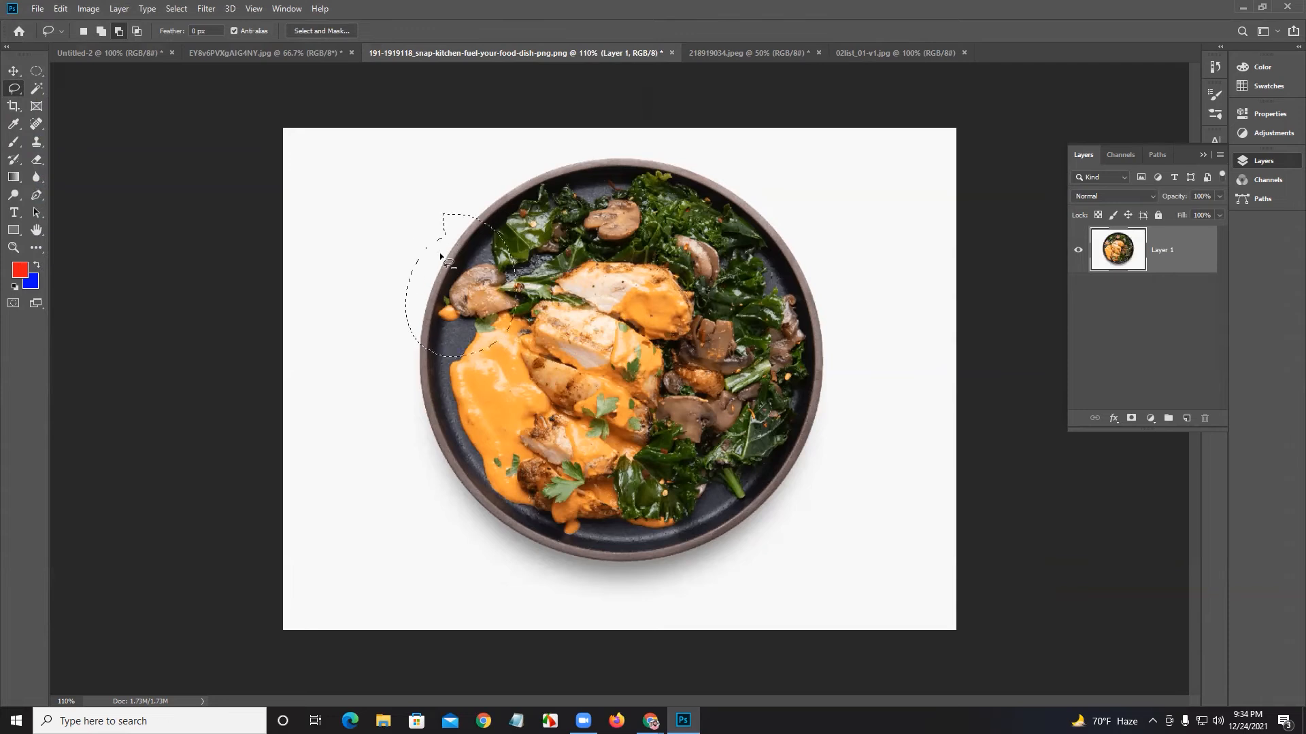
left_click(12, 71)
left_click_drag(455, 301, 388, 271)
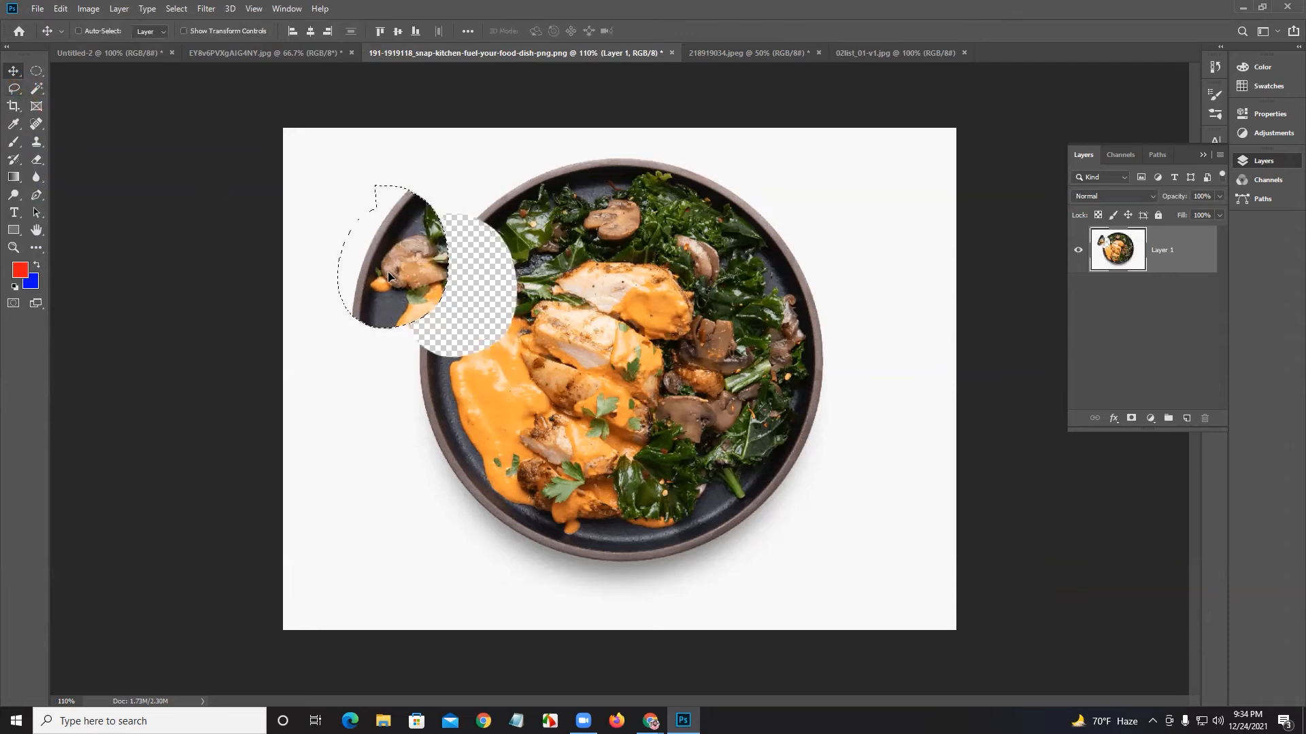
Step: Clear the selection and undo the move of the lassoed plate piece
key("ctrl+d")
key("ctrl+z")
key("ctrl+z")
Step: Draw a larger freehand lasso selection over the plate's left side and the adjacent background, and clear it
left_click(17, 171)
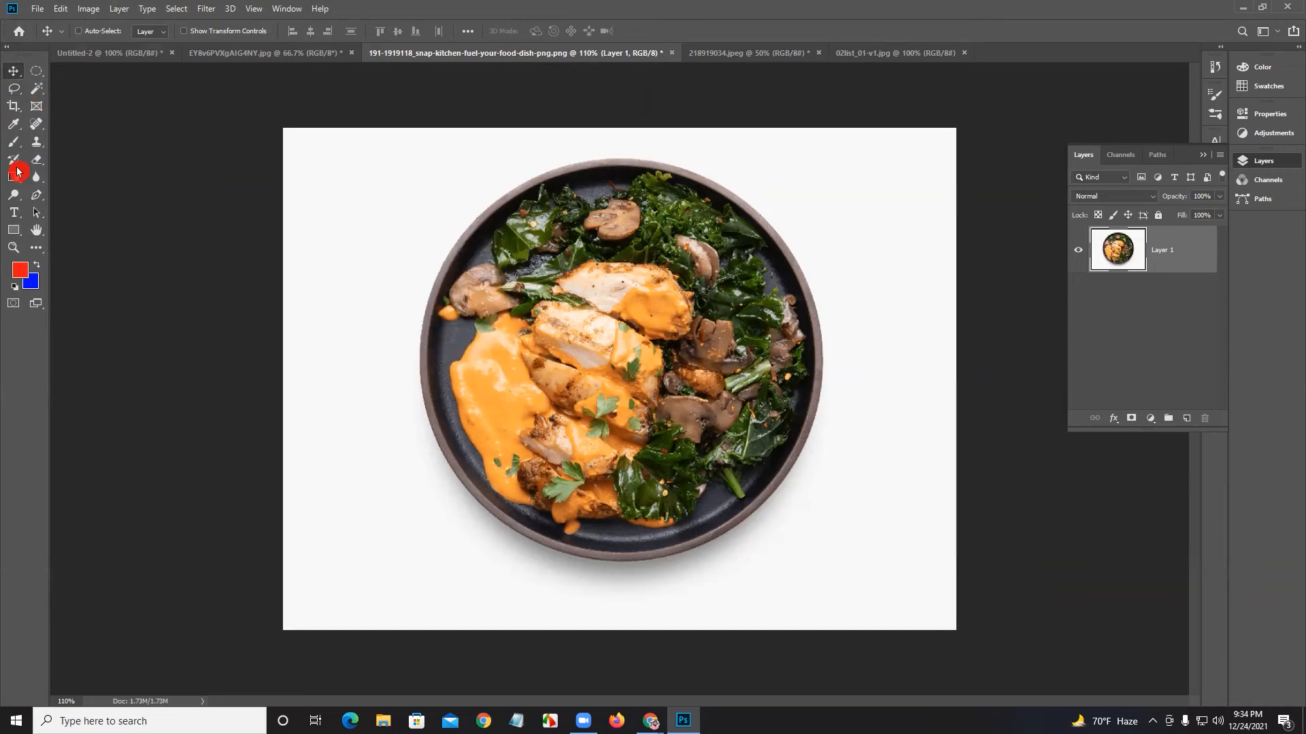
left_click(14, 88)
mouse_move(443, 236)
left_mouse_down()
mouse_move(479, 413)
mouse_move(401, 246)
left_mouse_up()
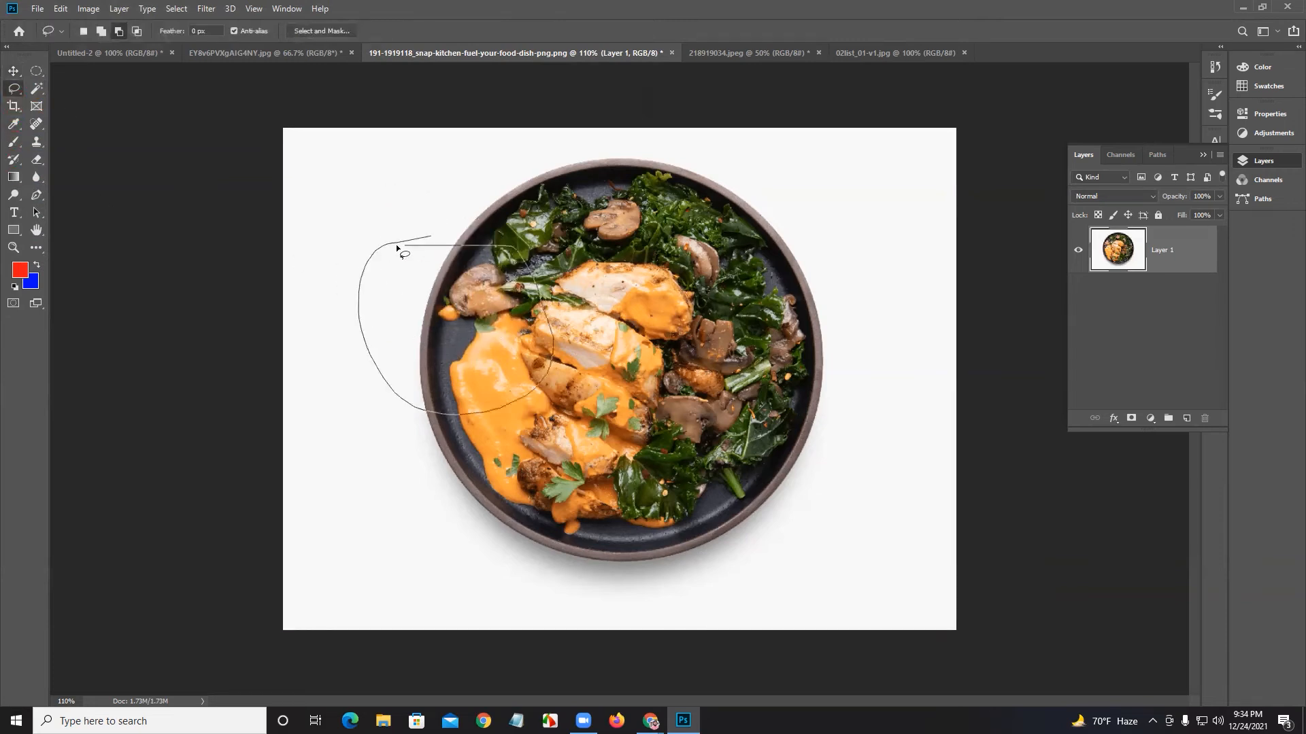
mouse_move(701, 195)
left_mouse_down()
mouse_move(823, 238)
mouse_move(733, 184)
mouse_move(701, 197)
left_mouse_up()
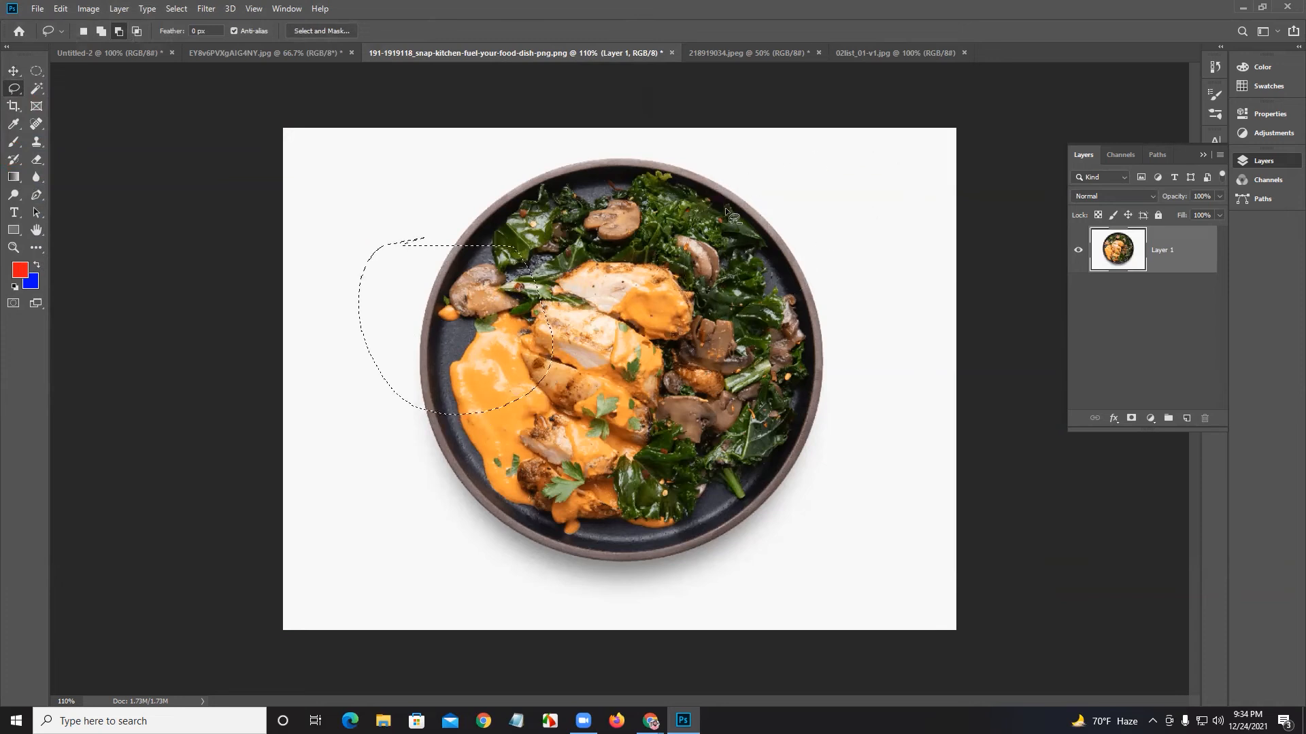
key("ctrl+d")
Step: Trace around the plate's rim with the Lasso tool, and clear the selection
mouse_move(610, 163)
left_mouse_down()
mouse_move(521, 180)
mouse_move(469, 223)
mouse_move(422, 329)
left_mouse_up()
mouse_move(414, 388)
left_mouse_down()
mouse_move(447, 483)
mouse_move(542, 536)
left_mouse_up()
mouse_move(631, 562)
left_mouse_down()
mouse_move(800, 498)
mouse_move(827, 409)
mouse_move(798, 243)
mouse_move(763, 207)
mouse_move(648, 165)
left_mouse_up()
key("ctrl+d")
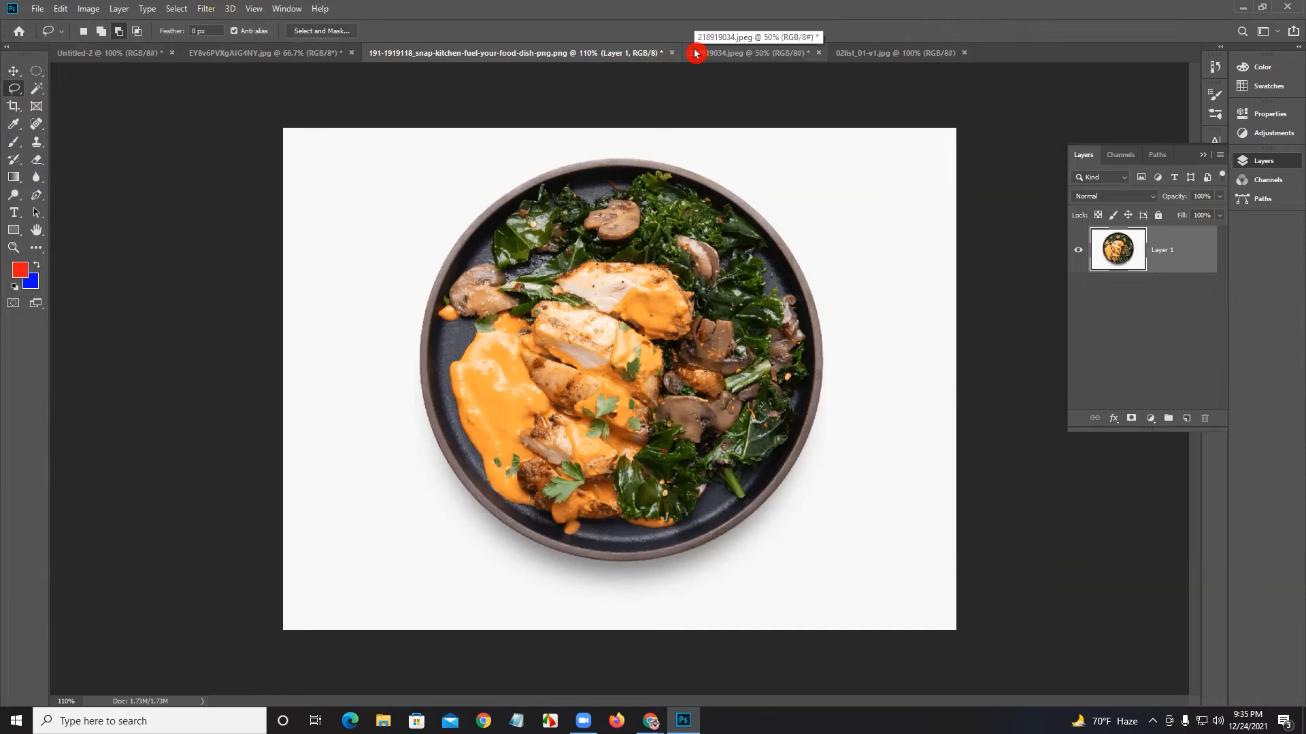
left_click(39, 9)
left_click(55, 37)
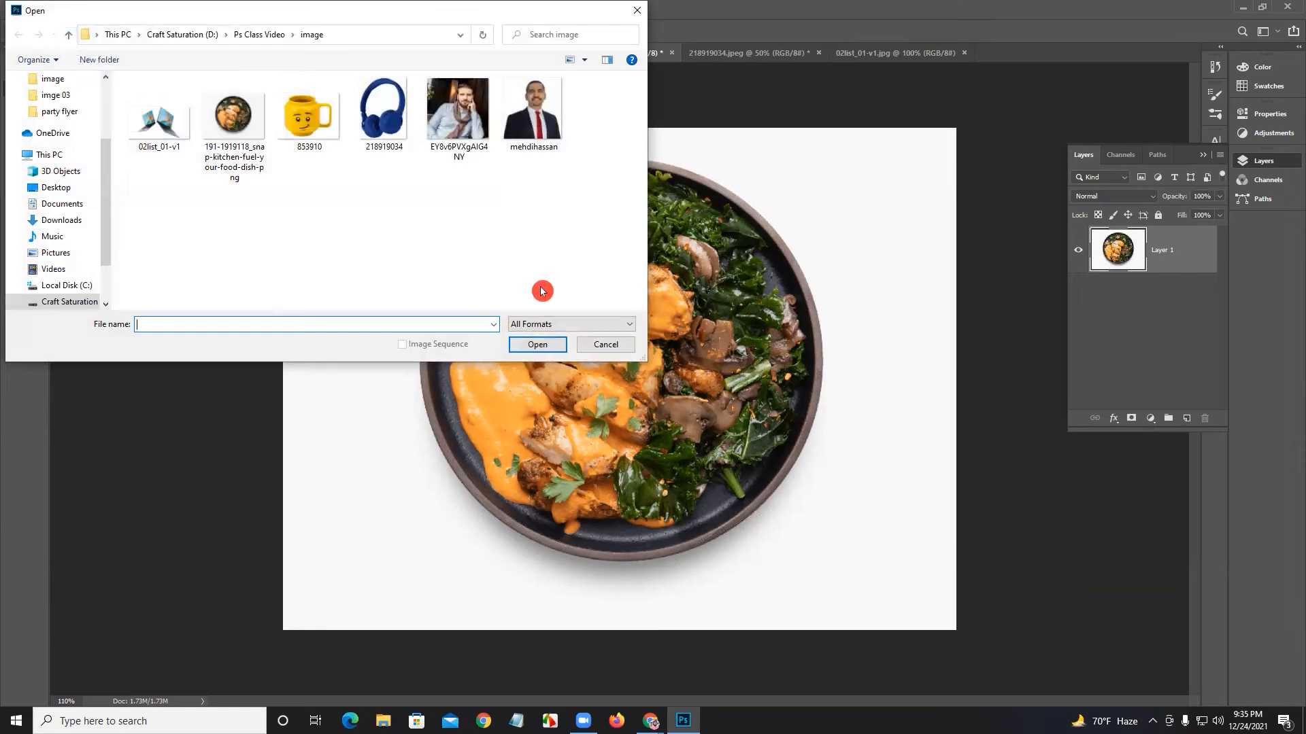
left_click(622, 348)
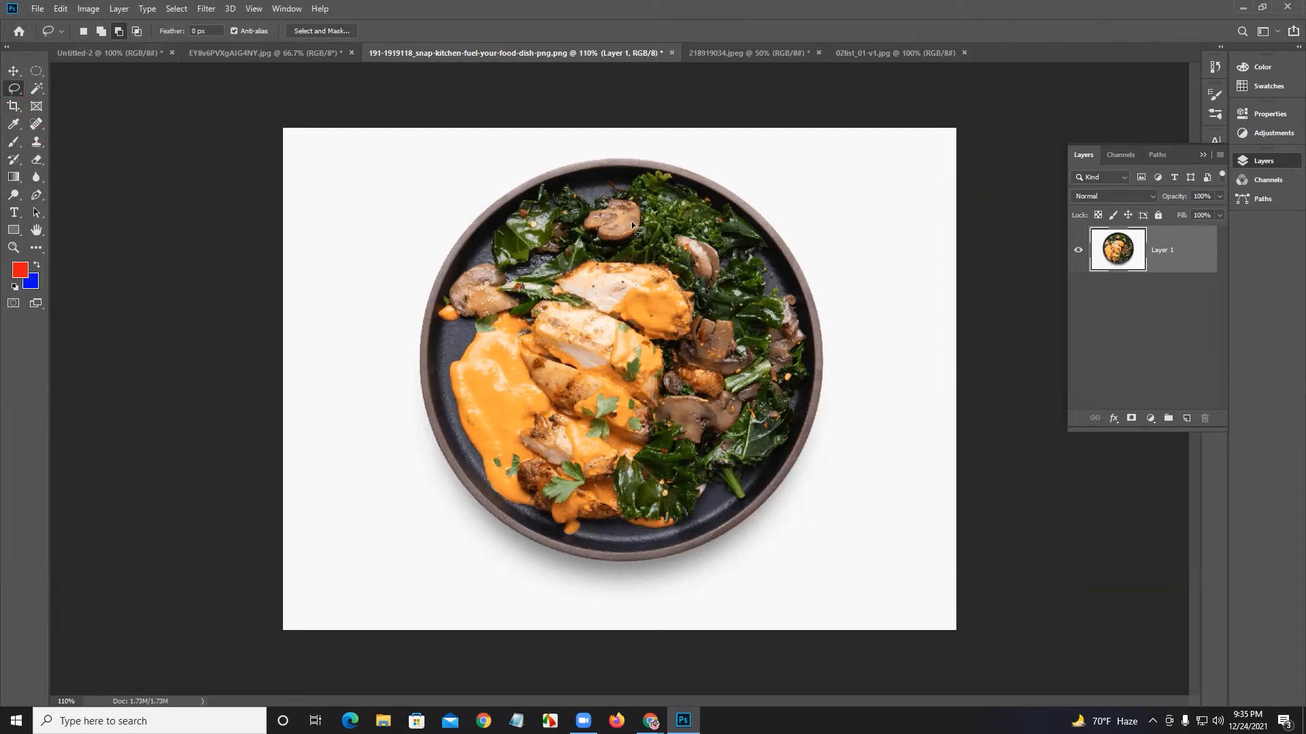
Step: Look through the headphones and 02list_01-v1 images, return to the food dish image, and draw a loose lasso selection around the whole plate
left_click(708, 54)
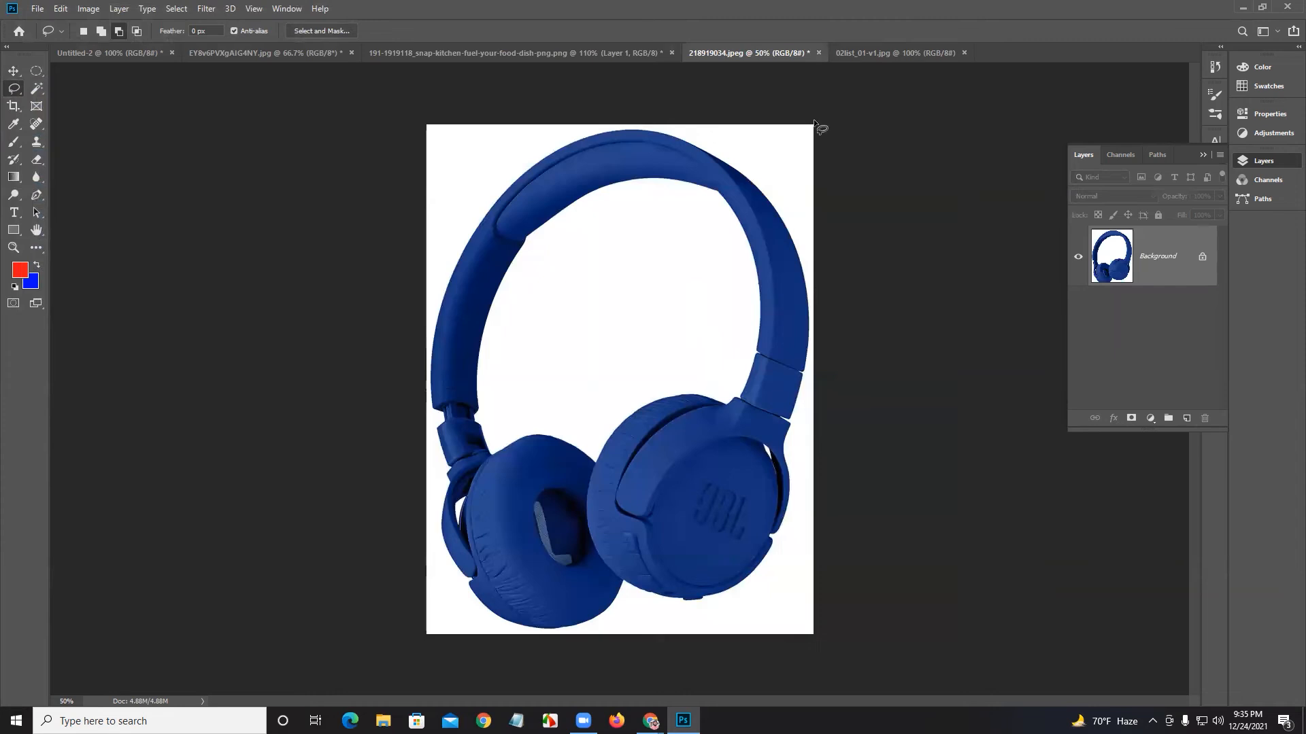
left_click(846, 52)
left_click(541, 52)
mouse_move(570, 166)
left_mouse_down()
mouse_move(521, 174)
mouse_move(474, 211)
mouse_move(416, 318)
mouse_move(435, 479)
mouse_move(562, 590)
mouse_move(816, 530)
mouse_move(860, 296)
mouse_move(813, 175)
mouse_move(571, 148)
mouse_move(527, 170)
left_mouse_up()
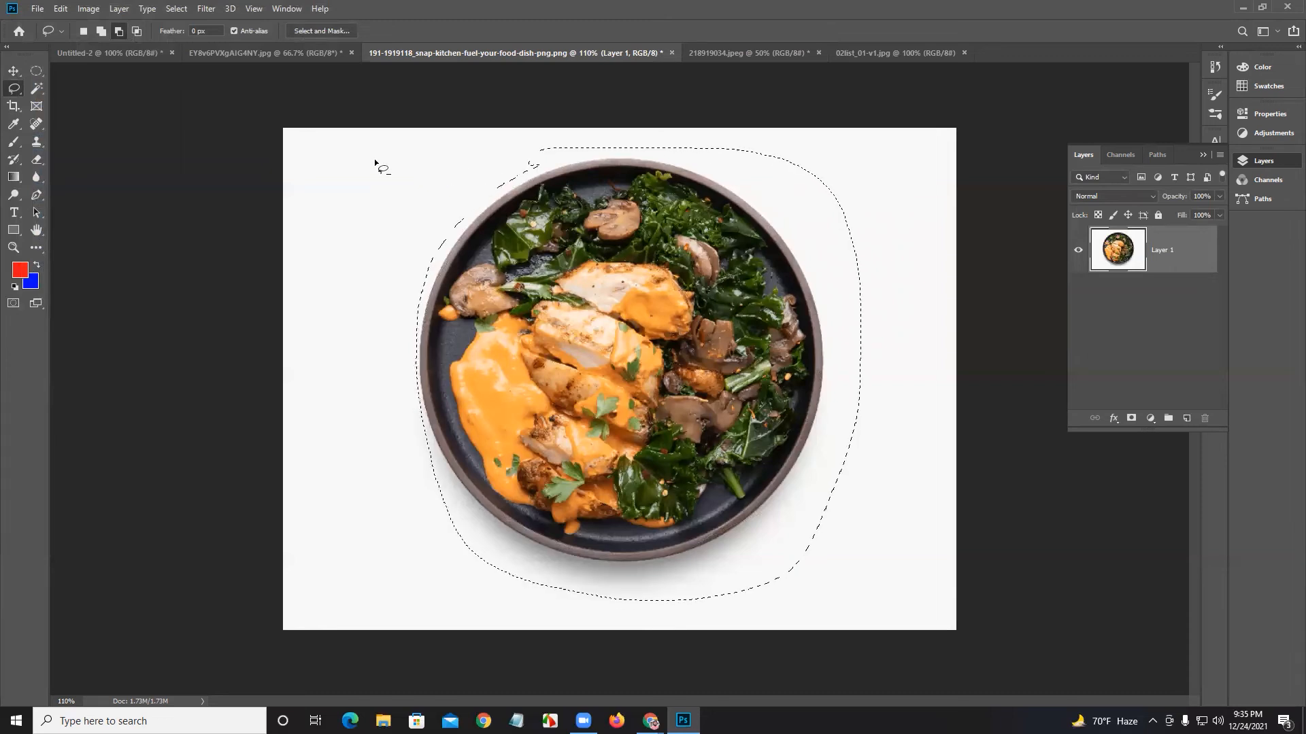
Step: Draw a new freehand lasso selection at the plate's upper-left rim, reshape it in add and subtract modes, and clear it
left_click(83, 31)
mouse_move(354, 179)
left_mouse_down()
mouse_move(382, 294)
mouse_move(419, 174)
mouse_move(460, 240)
mouse_move(474, 151)
left_mouse_up()
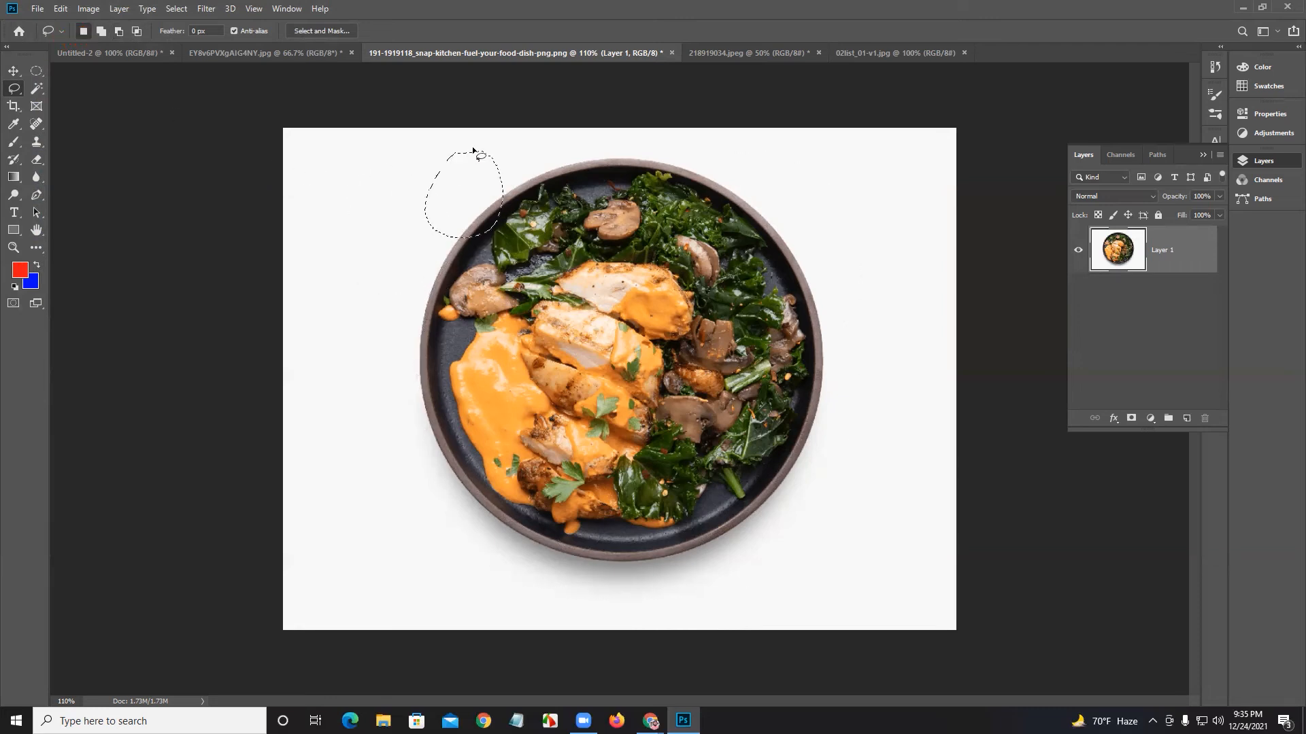
left_click(101, 30)
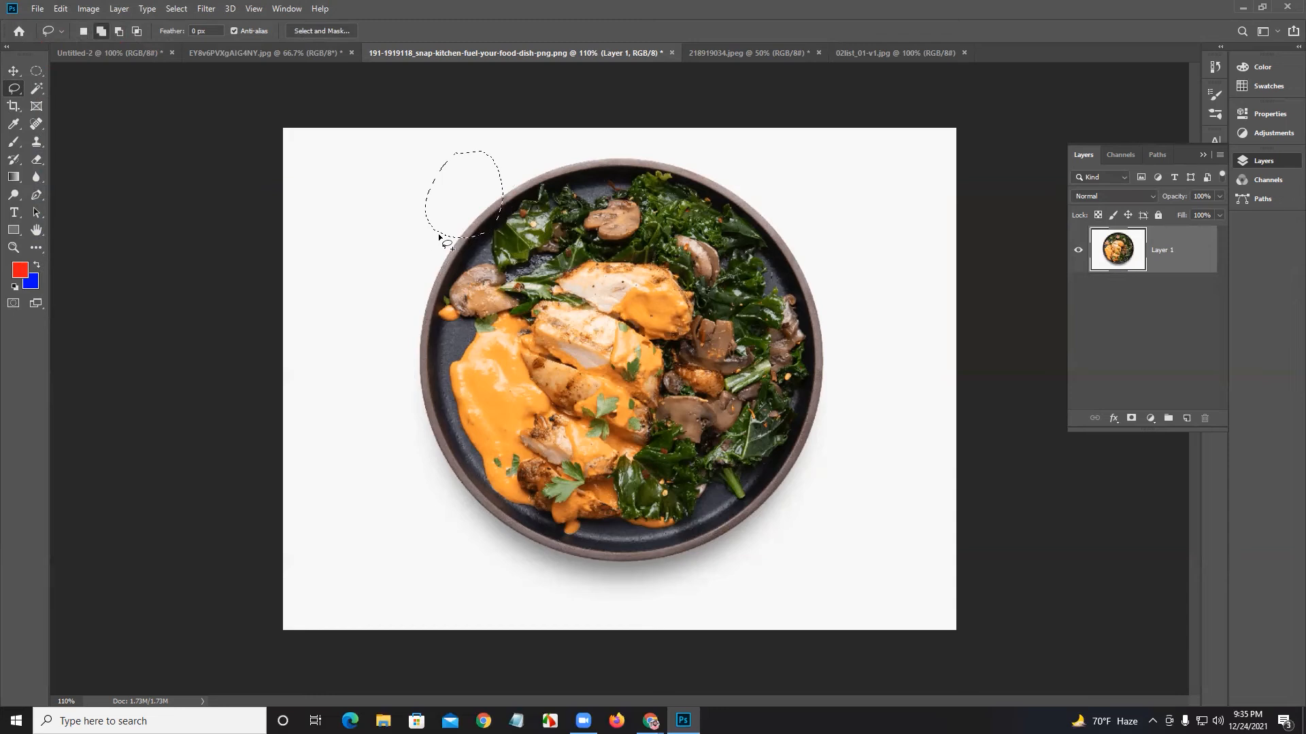
mouse_move(510, 217)
left_mouse_down()
mouse_move(422, 179)
mouse_move(376, 216)
left_mouse_up()
left_click(118, 31)
mouse_move(424, 242)
left_mouse_down()
mouse_move(342, 157)
mouse_move(461, 148)
left_mouse_up()
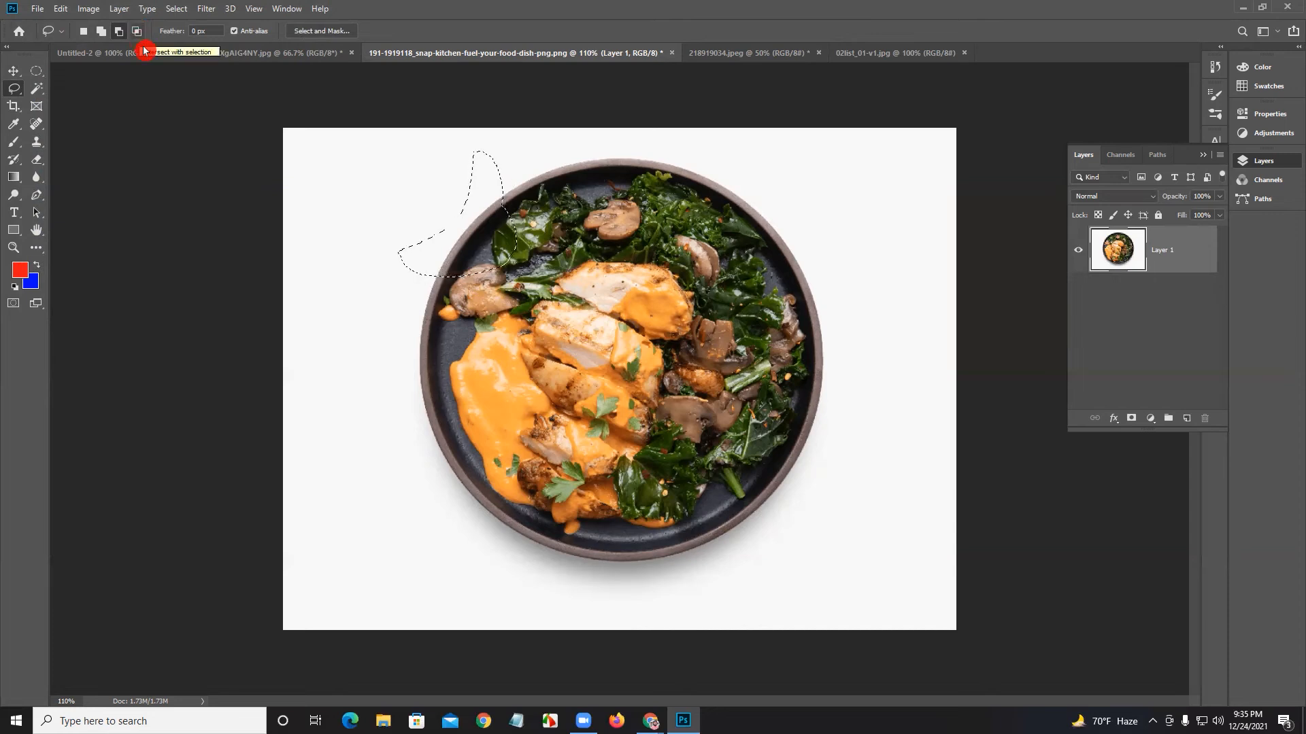
right_click(16, 89)
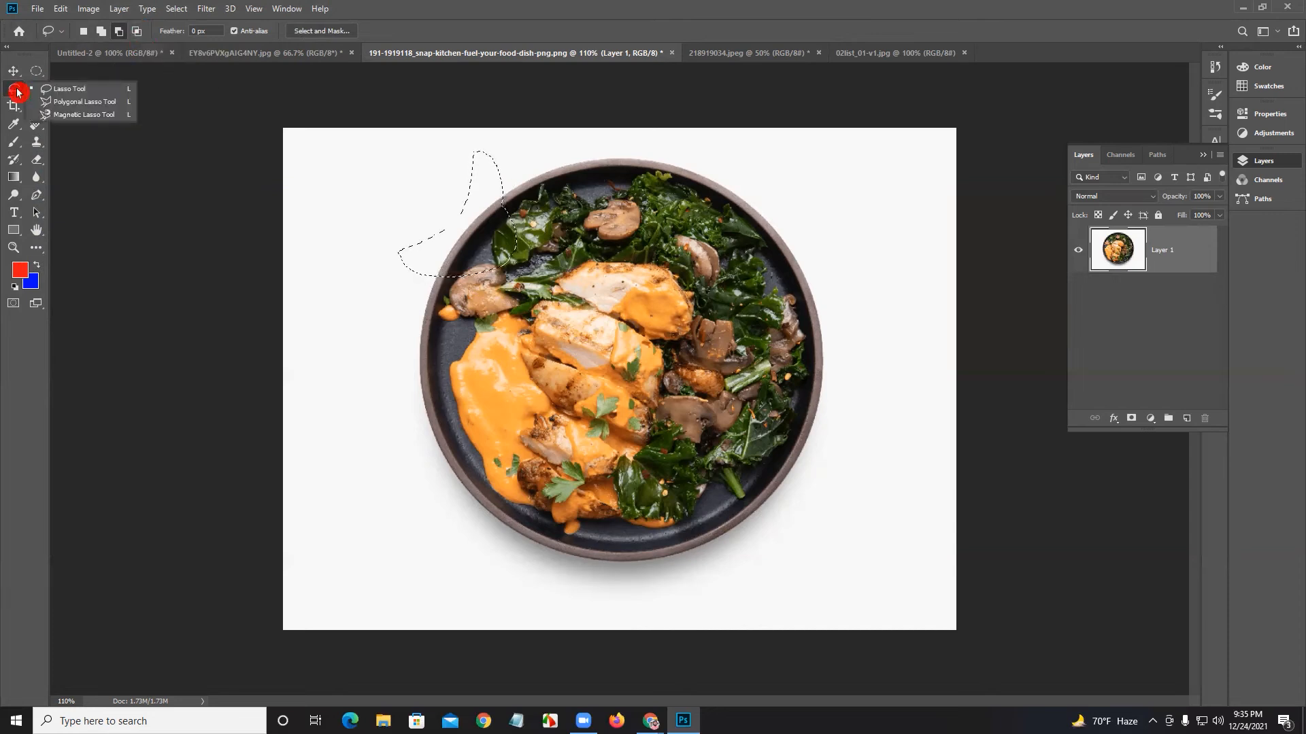
left_click(88, 102)
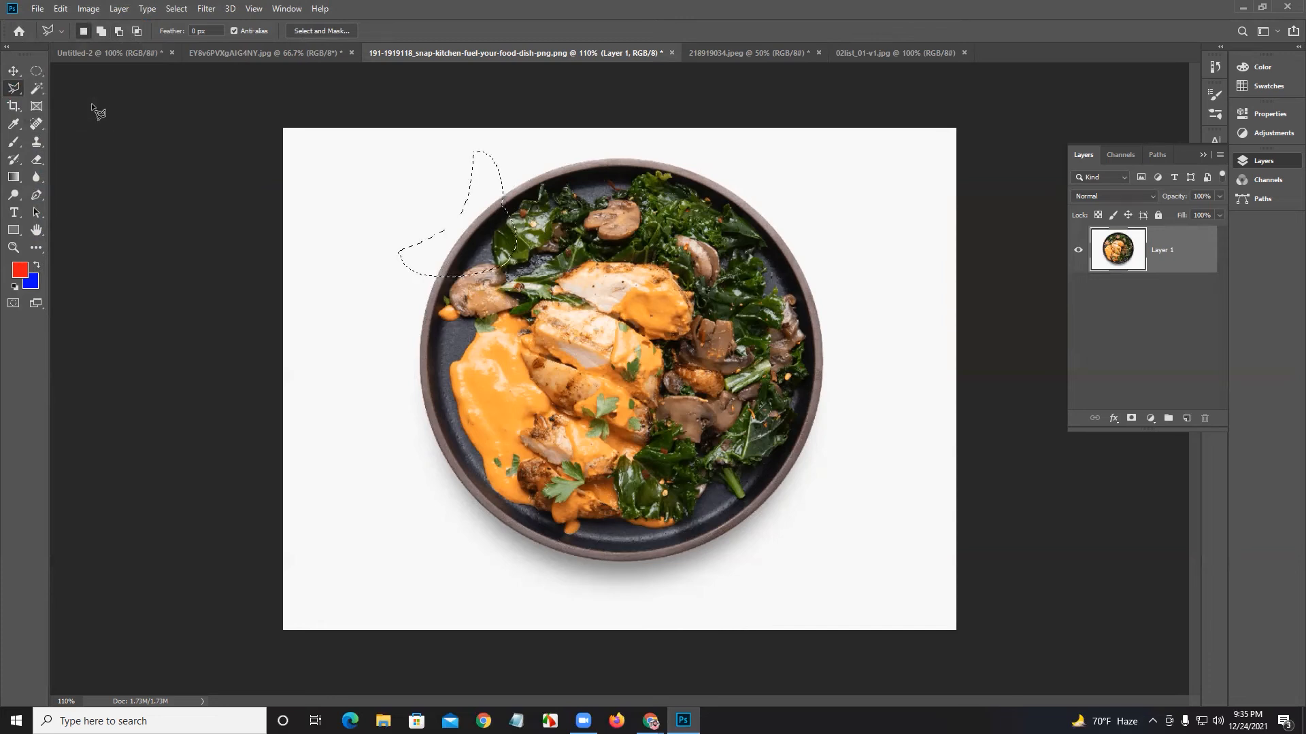
key("ctrl+d")
Step: Draw a freehand Lasso selection over the plate's left side and subtract a second loop from it
right_click(13, 92)
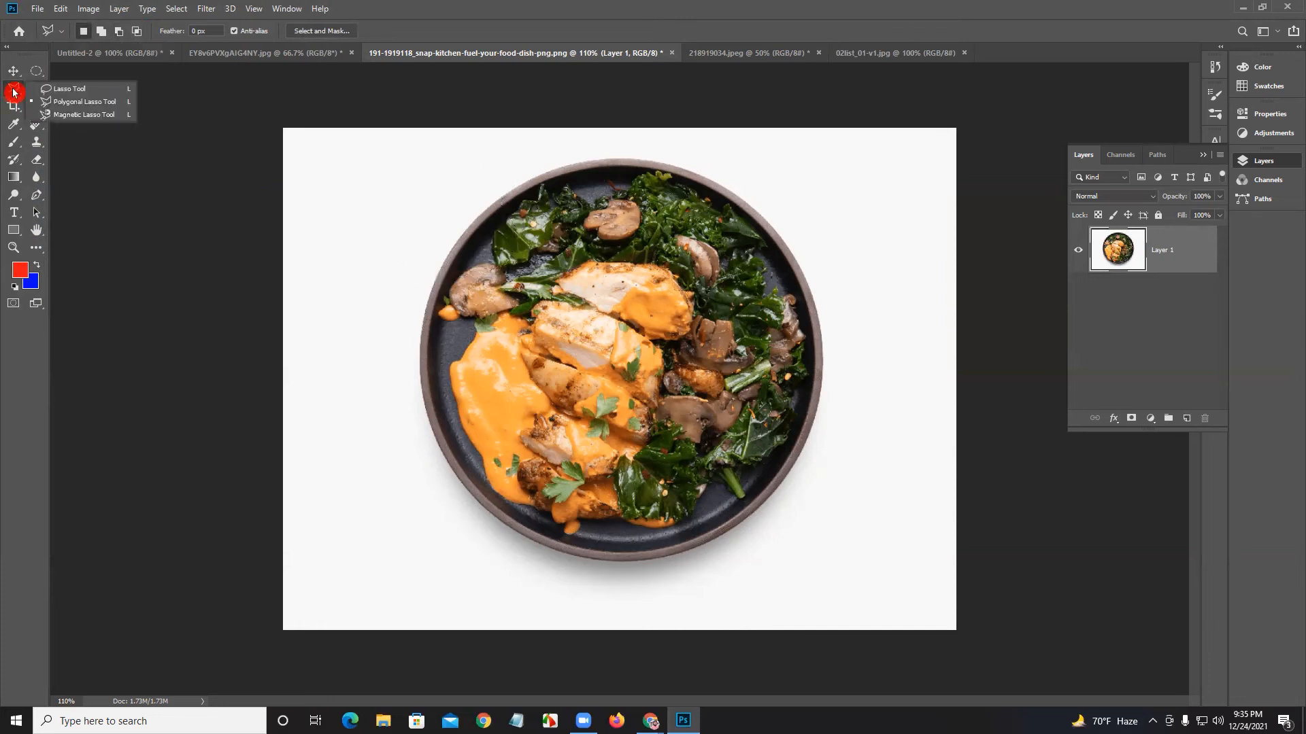
left_click(65, 89)
mouse_move(333, 222)
left_mouse_down()
mouse_move(326, 363)
mouse_move(425, 437)
mouse_move(523, 448)
mouse_move(550, 426)
left_mouse_up()
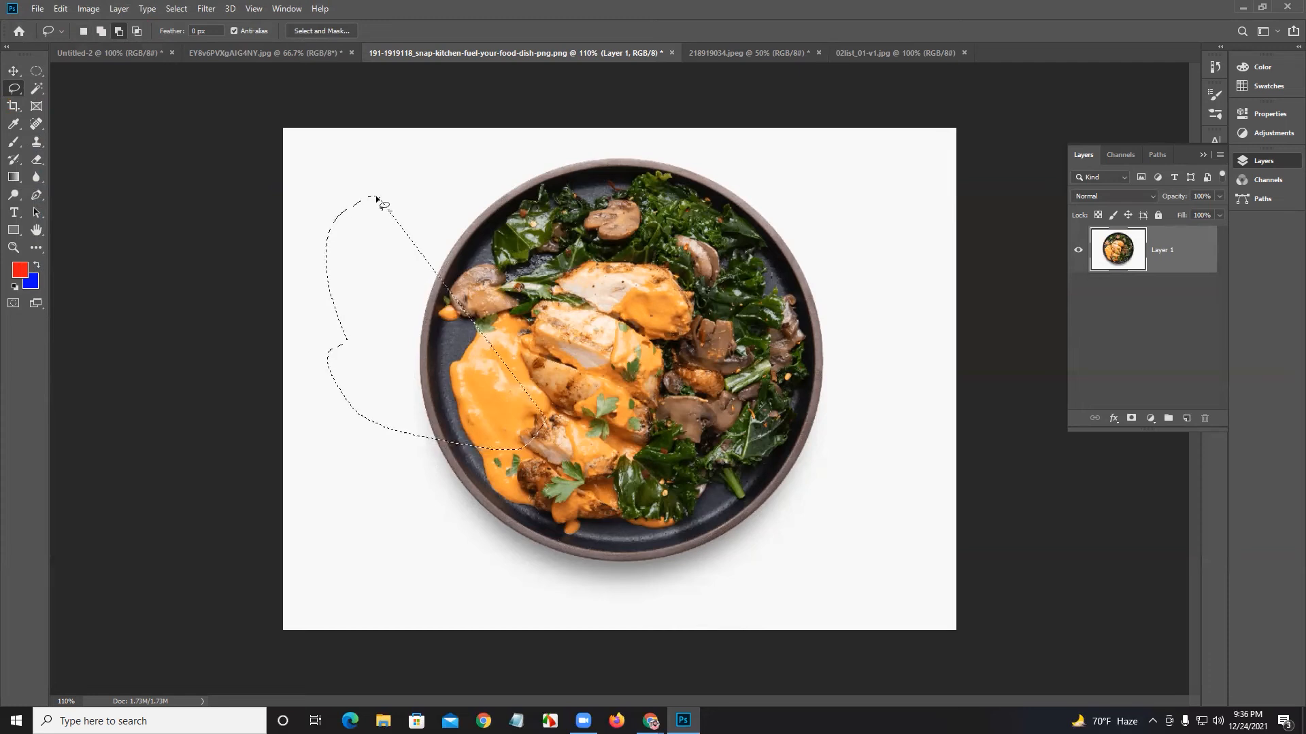
mouse_move(454, 174)
left_mouse_down()
mouse_move(351, 272)
mouse_move(344, 385)
mouse_move(417, 489)
mouse_move(639, 483)
mouse_move(653, 371)
left_mouse_up()
Step: Draw a large freehand lasso loop across the plate as a new selection, and clear it
left_click(83, 30)
mouse_move(374, 156)
left_mouse_down()
mouse_move(272, 336)
mouse_move(492, 528)
mouse_move(732, 494)
mouse_move(947, 342)
left_mouse_up()
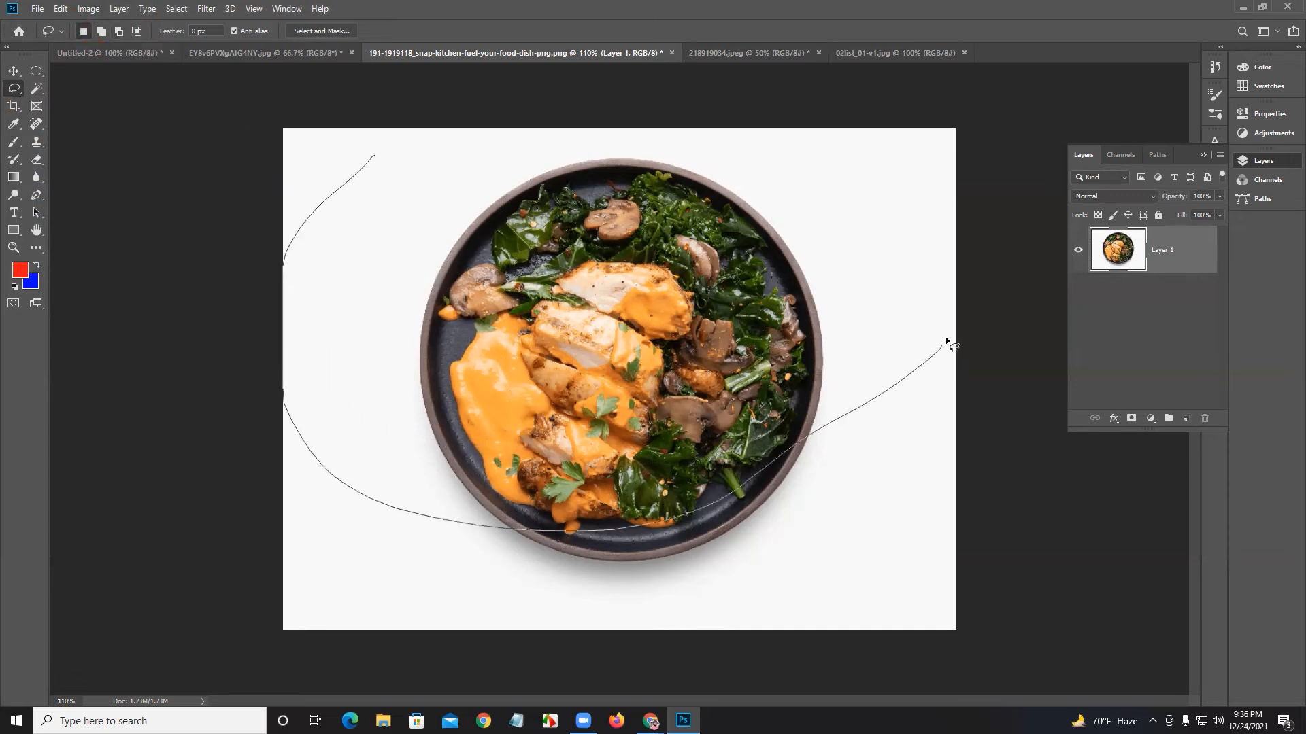
left_click_drag(947, 332, 947, 333)
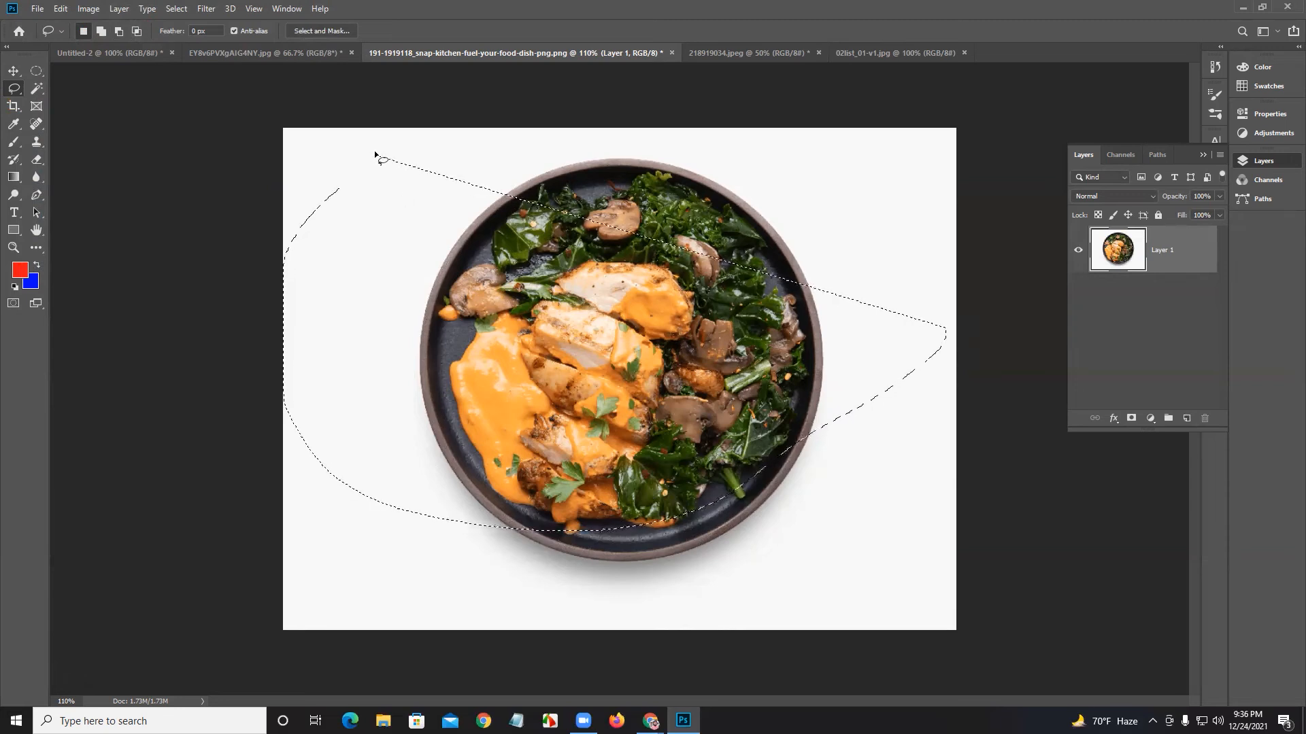
key("ctrl+d")
Step: Draw a triangular Polygonal Lasso selection from the plate's upper-left edge into its middle, and clear it
left_click_drag(13, 89, 75, 110)
left_click(461, 211)
left_click(373, 359)
left_click(701, 376)
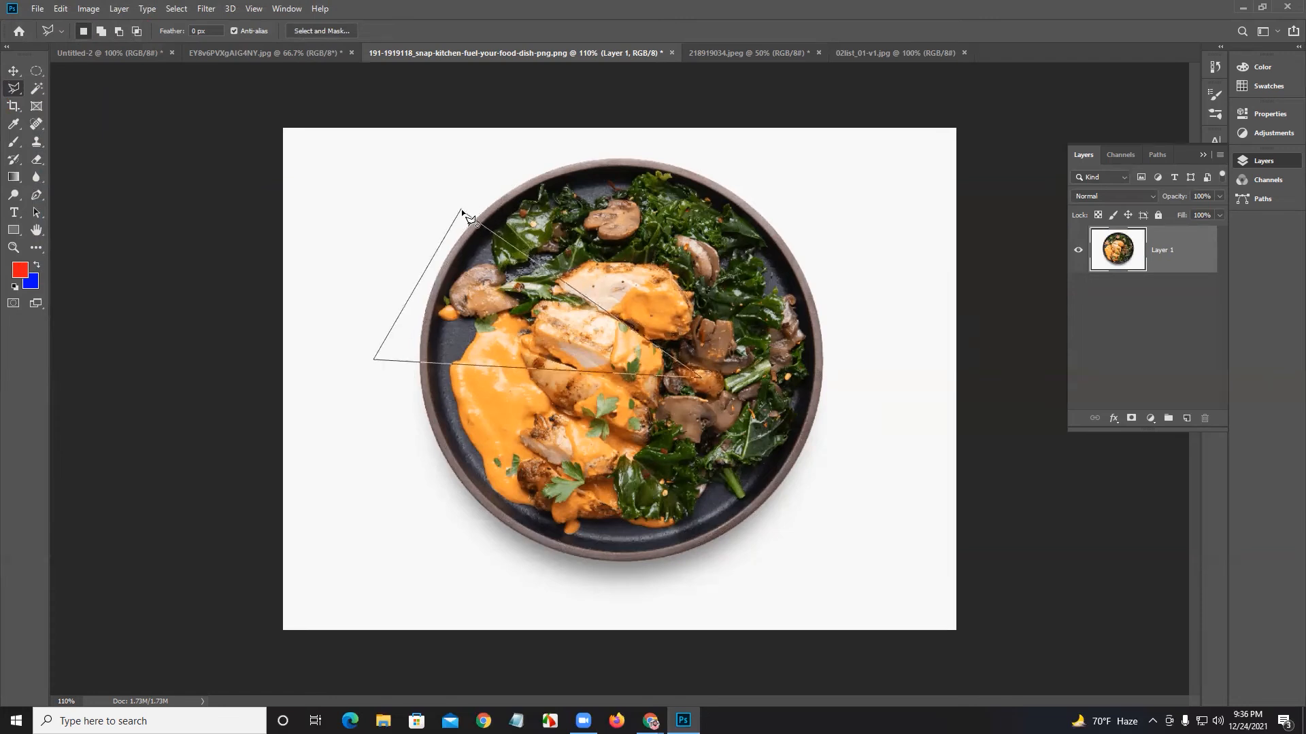
left_click(461, 211)
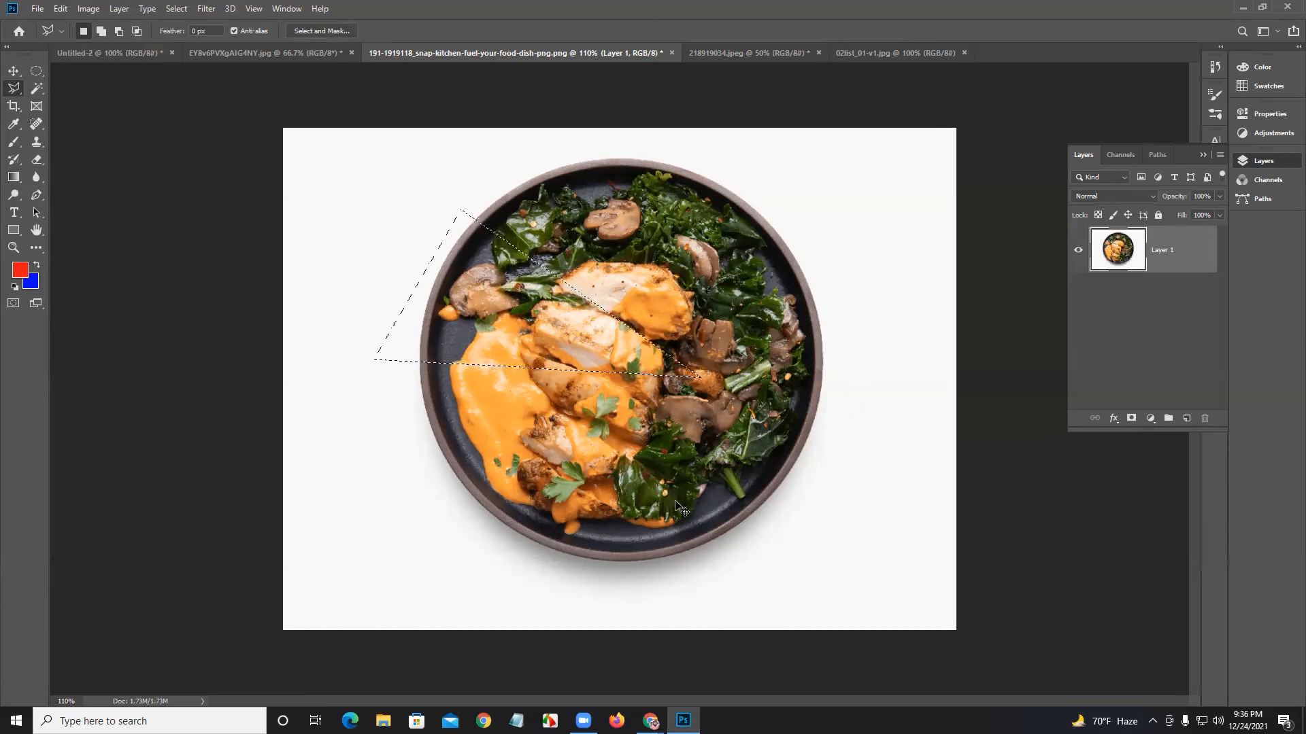
key("ctrl+d")
Step: In 02list_01-v1.jpg, copy the smaller silver laptop to a new layer with a Polygonal Lasso outline and hide the Background layer
left_click(843, 52)
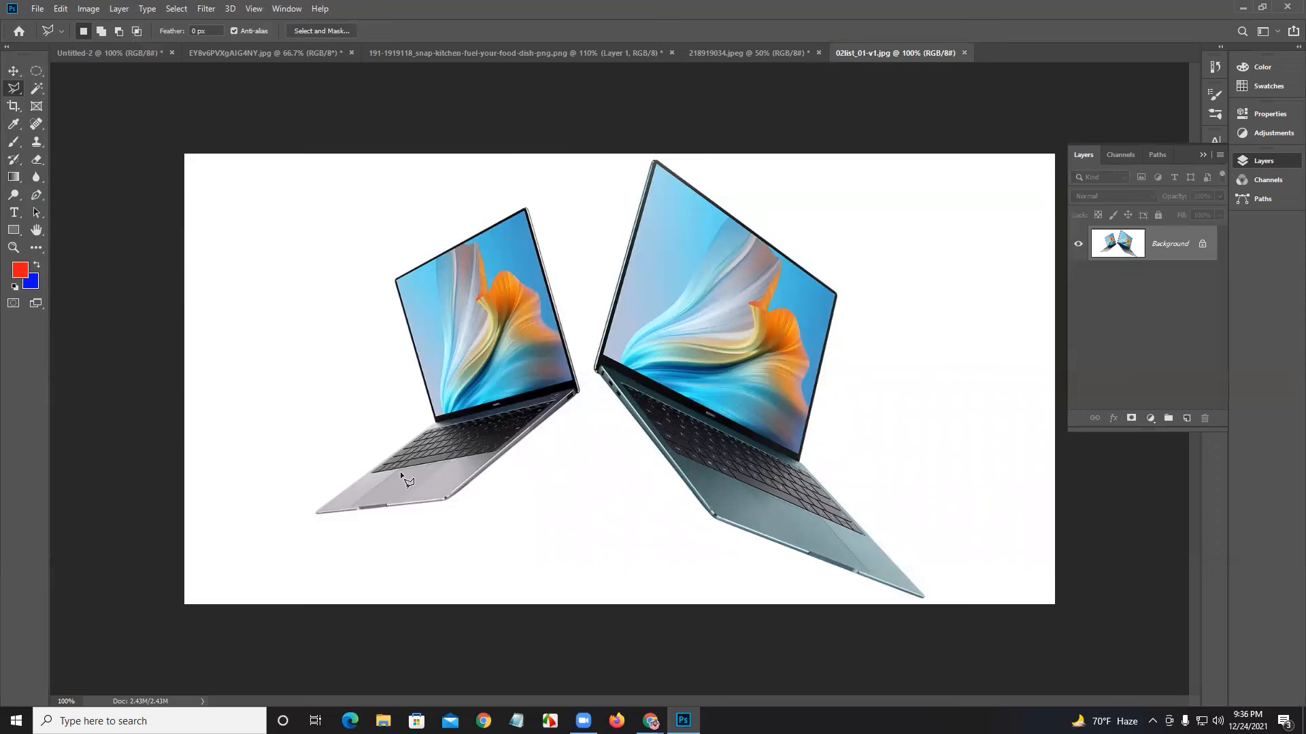
left_click(436, 422)
left_click(395, 278)
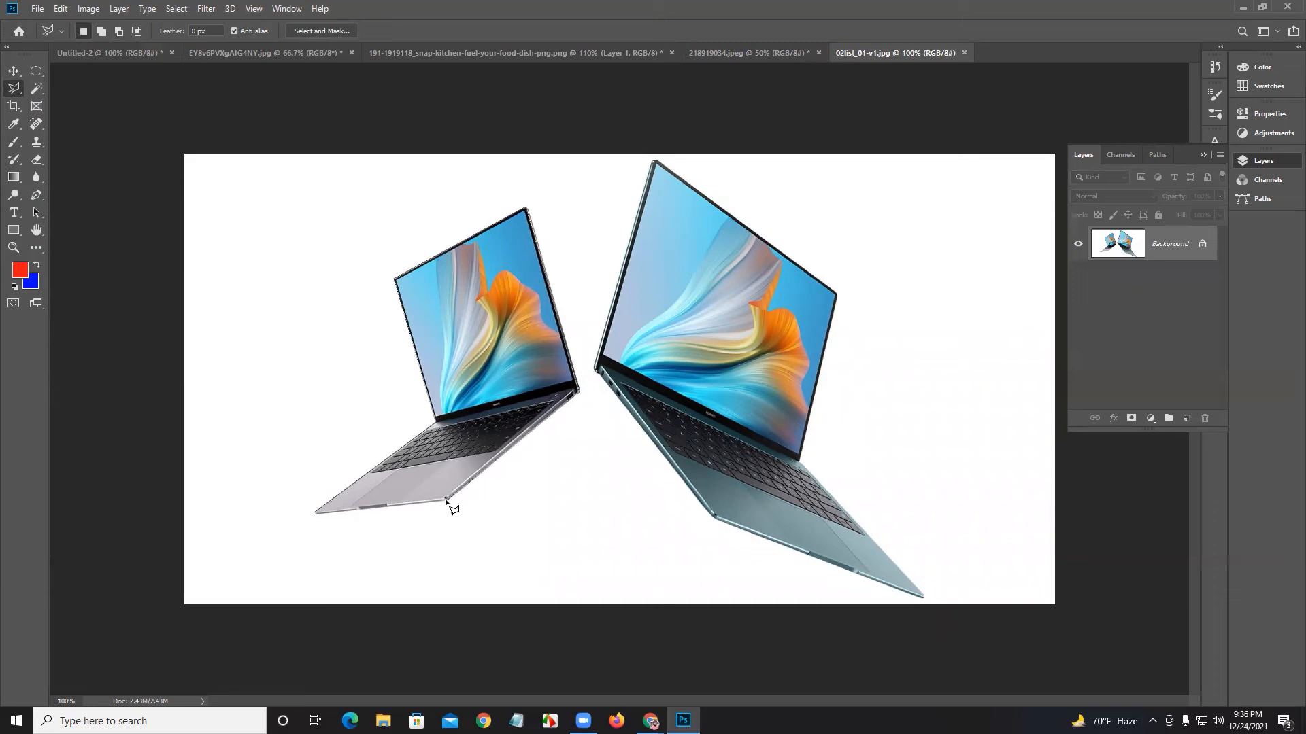
left_click(314, 514)
double_click(317, 518)
key("ctrl+j")
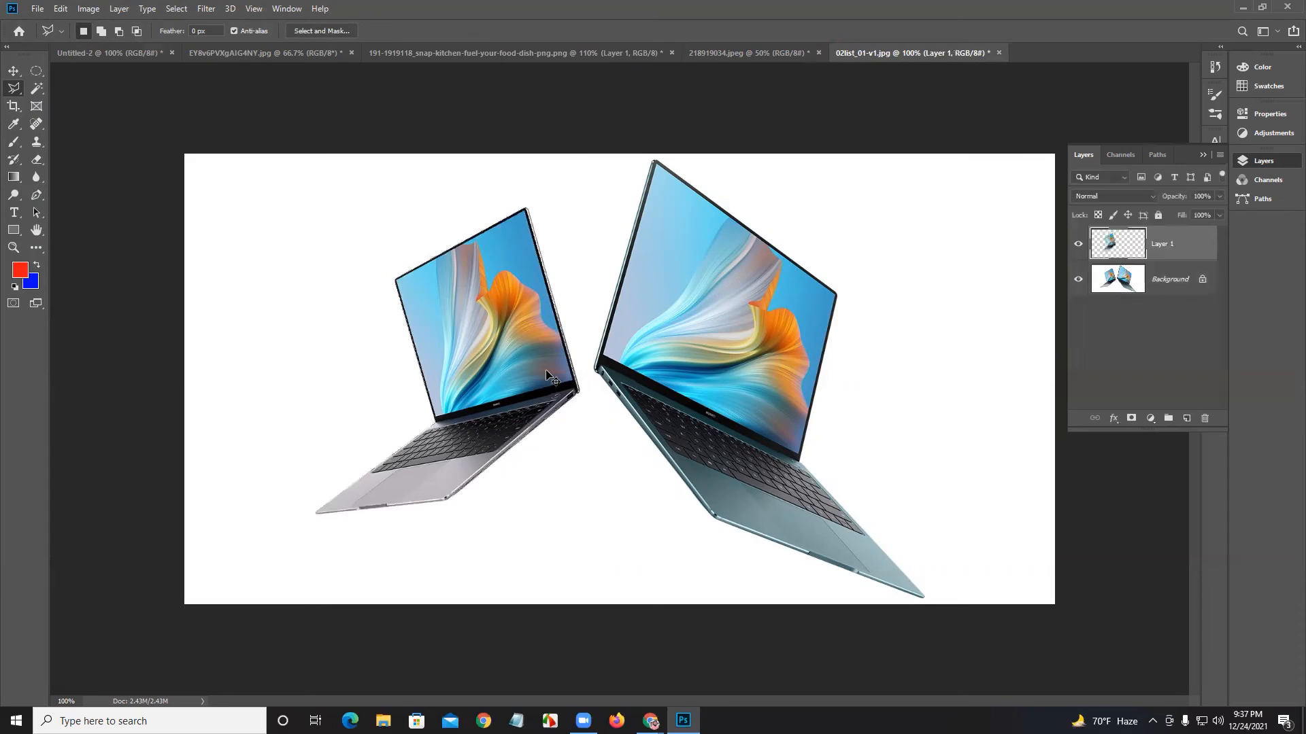
left_click(1078, 279)
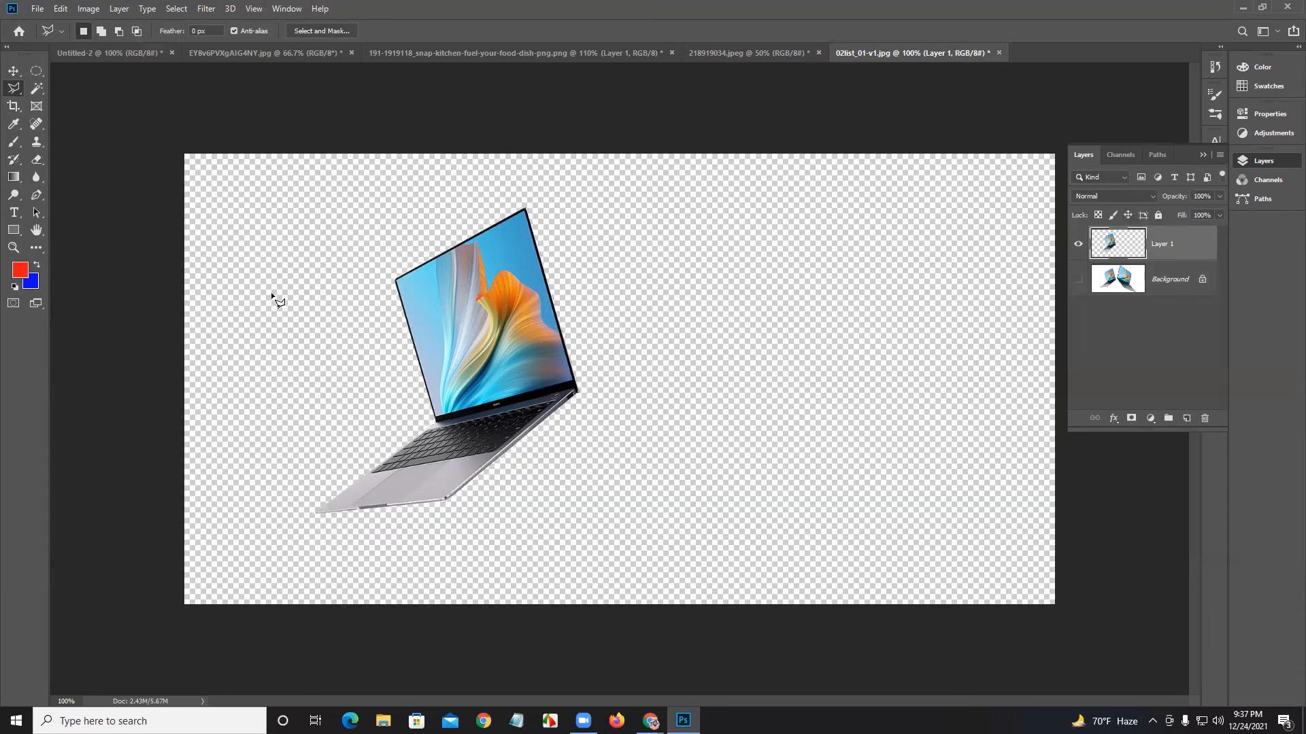
Step: Undo the silver laptop's layer copy and the hiding of the Background layer
mouse_move(33, 92)
left_mouse_down()
mouse_move(90, 106)
mouse_move(15, 90)
mouse_move(53, 95)
mouse_move(54, 110)
mouse_move(111, 104)
left_mouse_up()
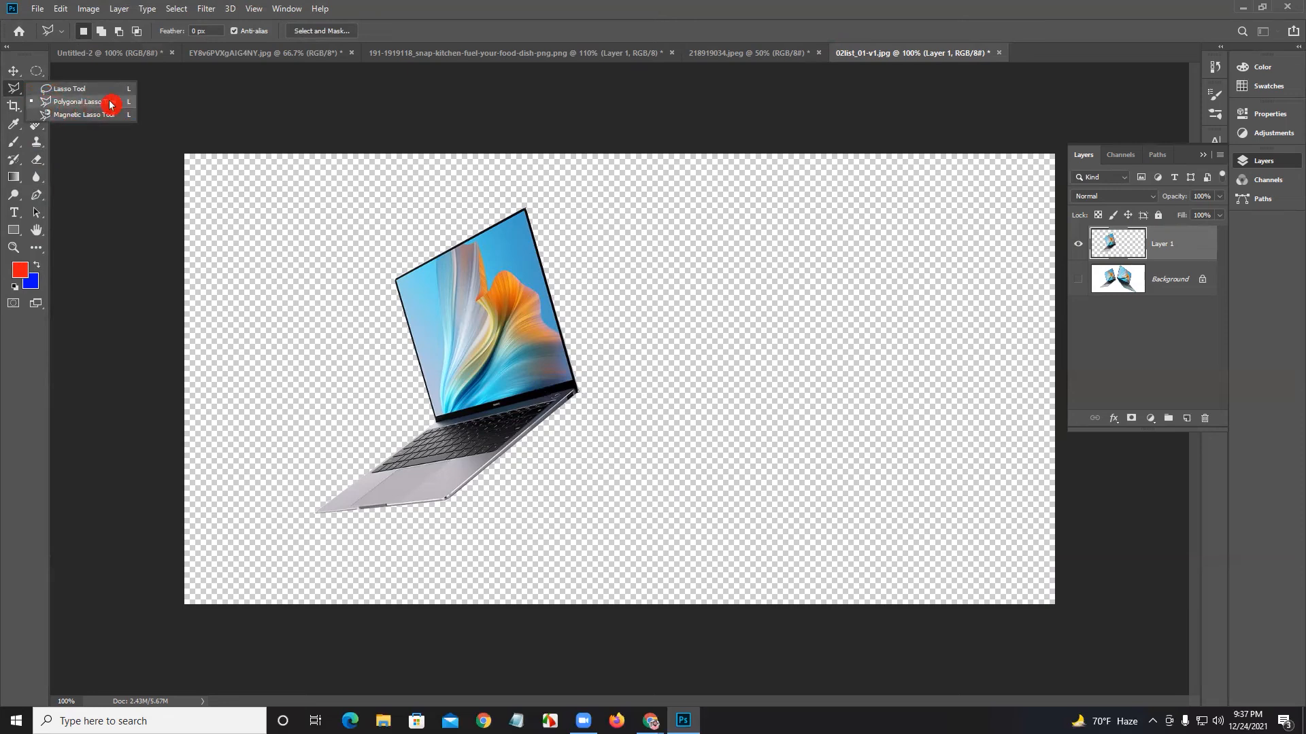
left_click_drag(111, 104, 73, 104)
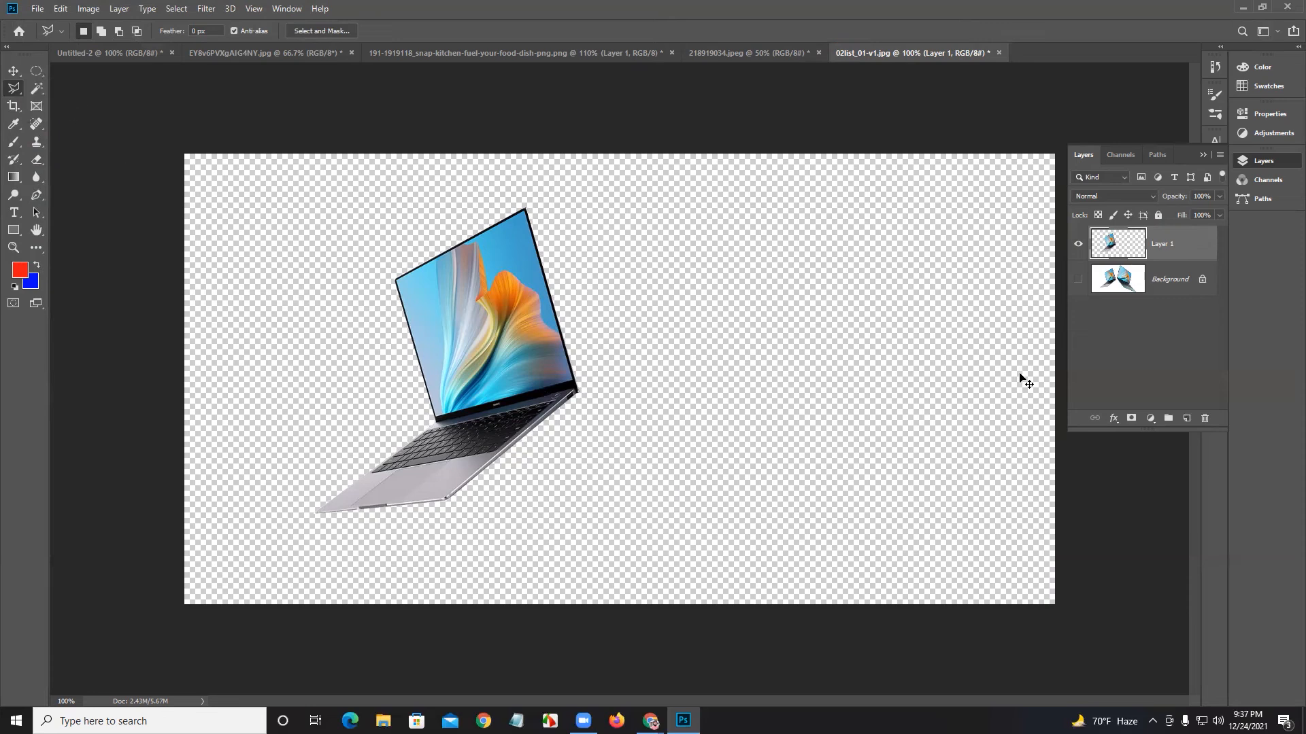
key("ctrl+z")
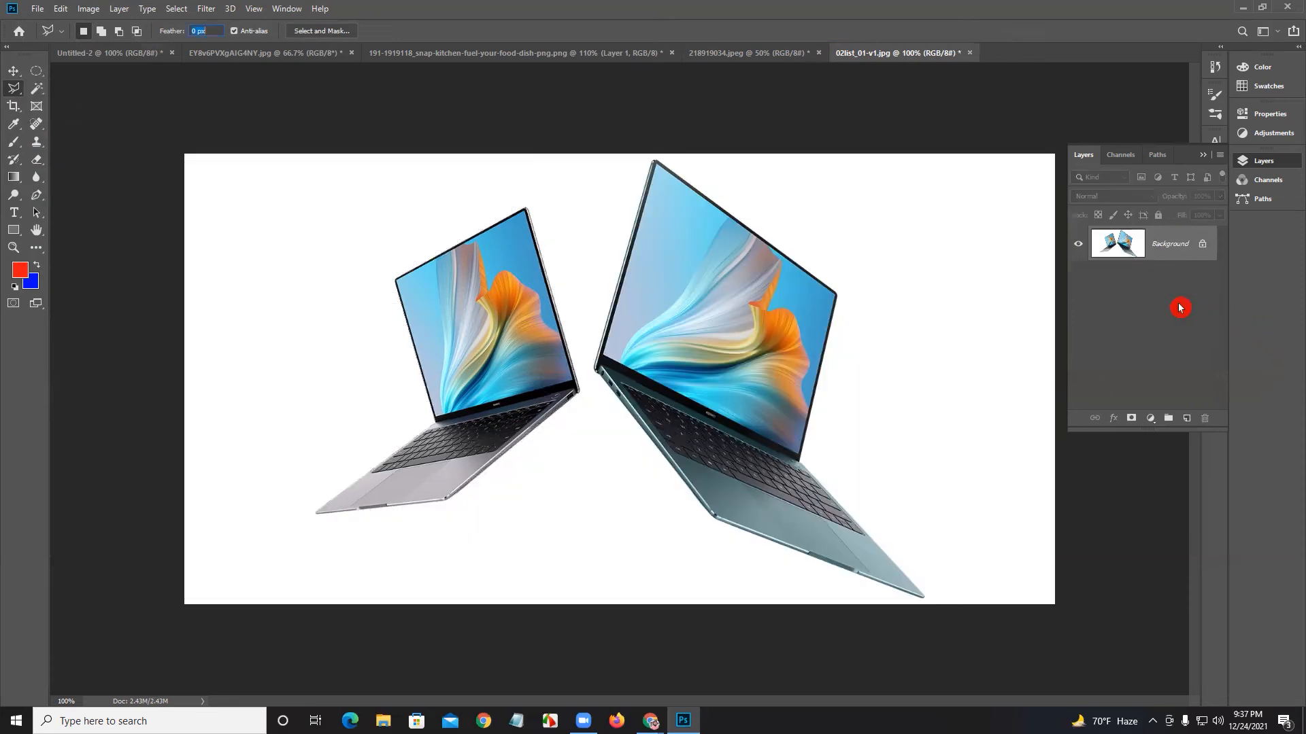
Step: Draw a zigzag Polygonal Lasso outline across both laptops and beyond the canvas, close it at its starting point, and clear the selection
left_click(336, 213)
left_click(238, 359)
left_click(367, 381)
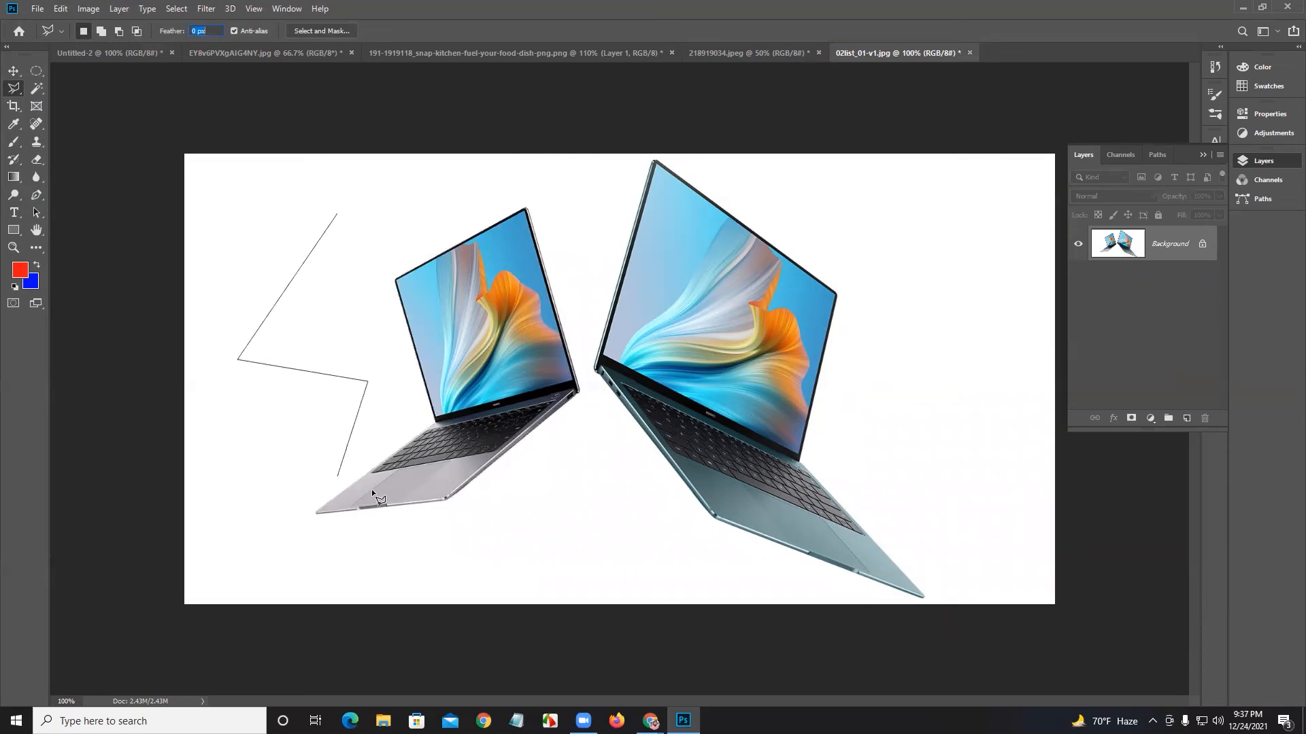
left_click(255, 461)
left_click(279, 514)
left_click(357, 478)
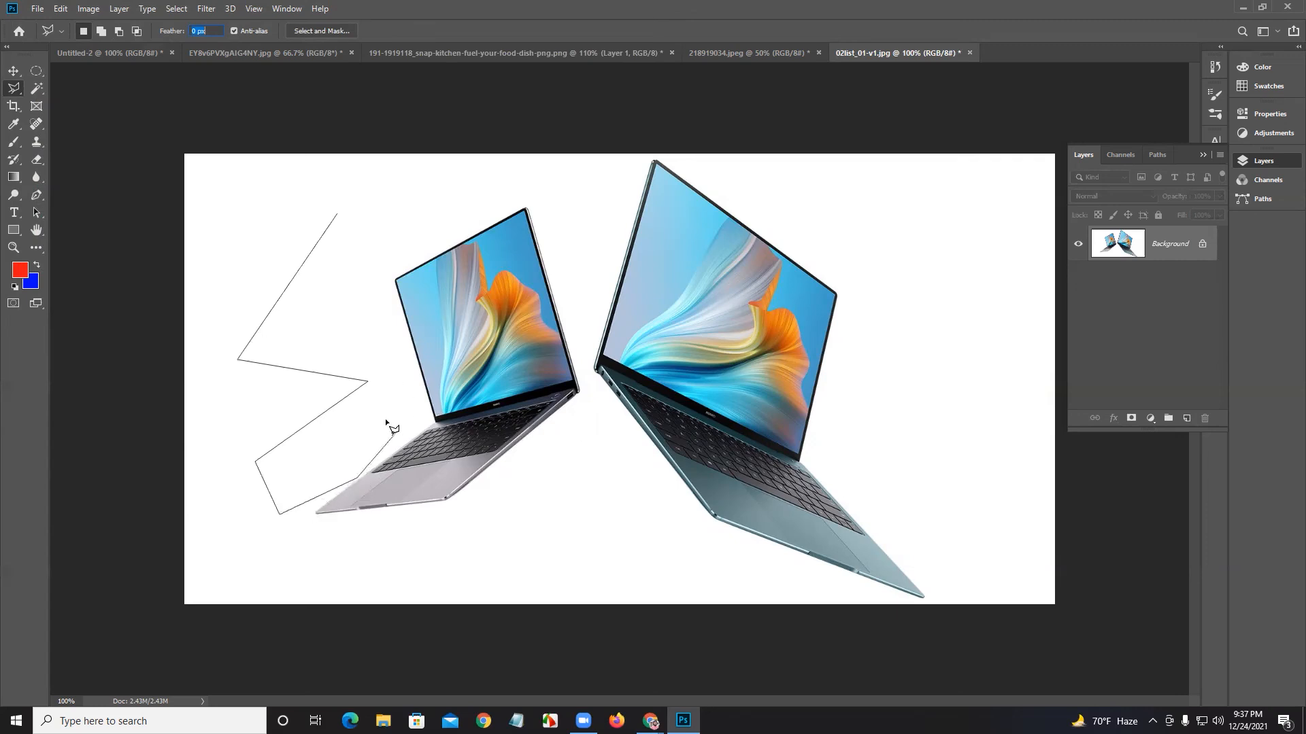
left_click(391, 402)
left_click(380, 301)
left_click(692, 297)
left_click(808, 184)
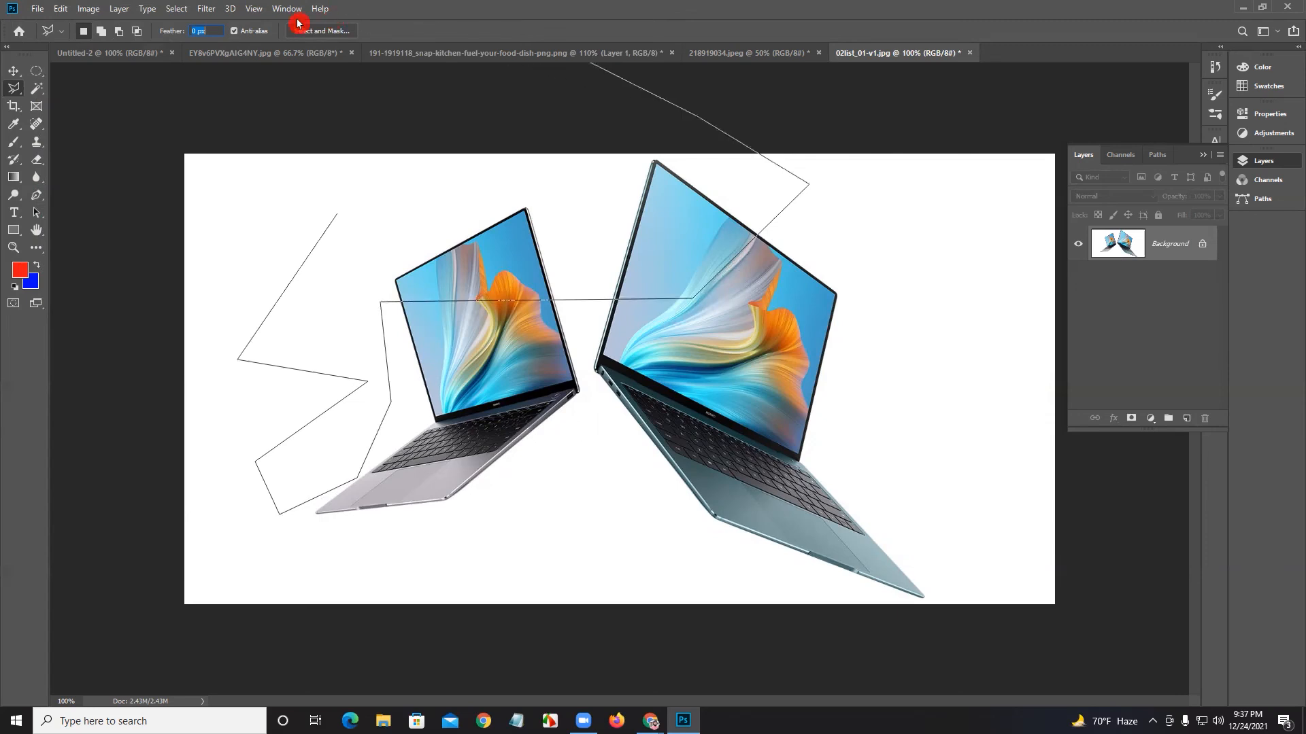
left_click(84, 167)
left_click(230, 342)
left_click(114, 524)
left_click(295, 645)
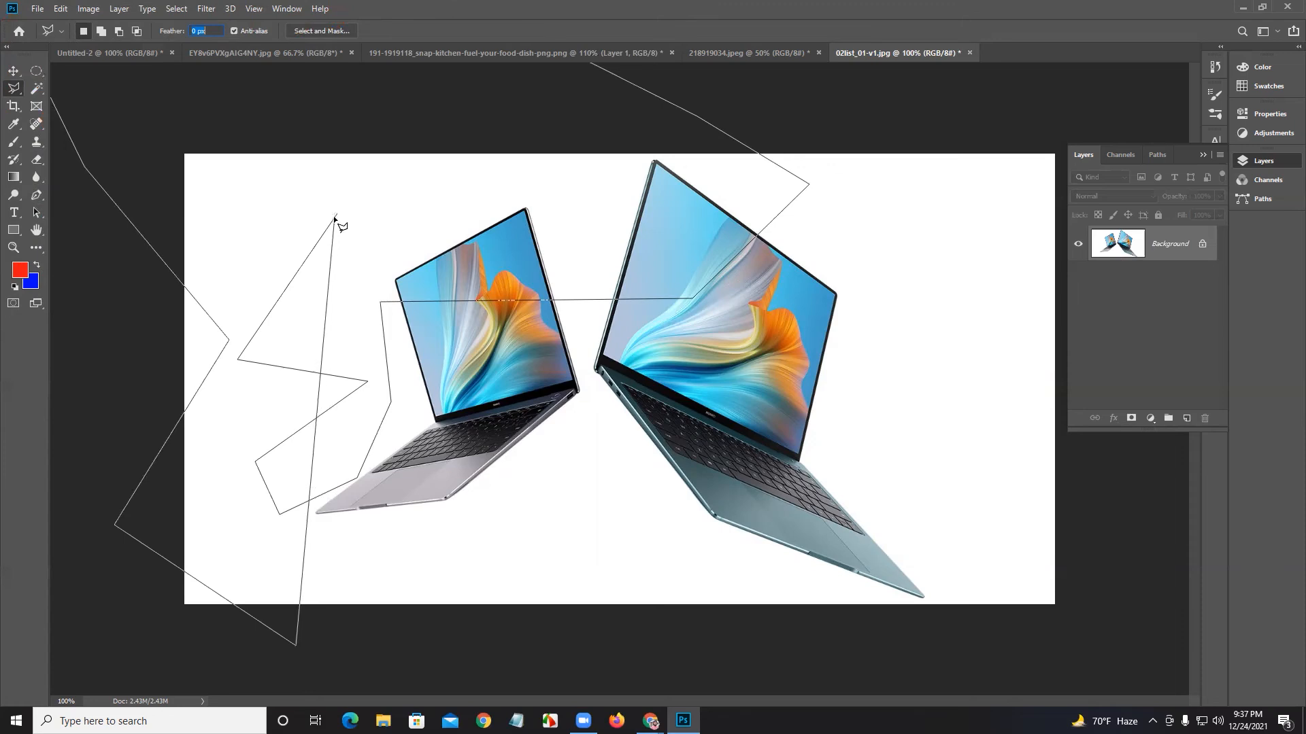
left_click(339, 216)
key("ctrl+d")
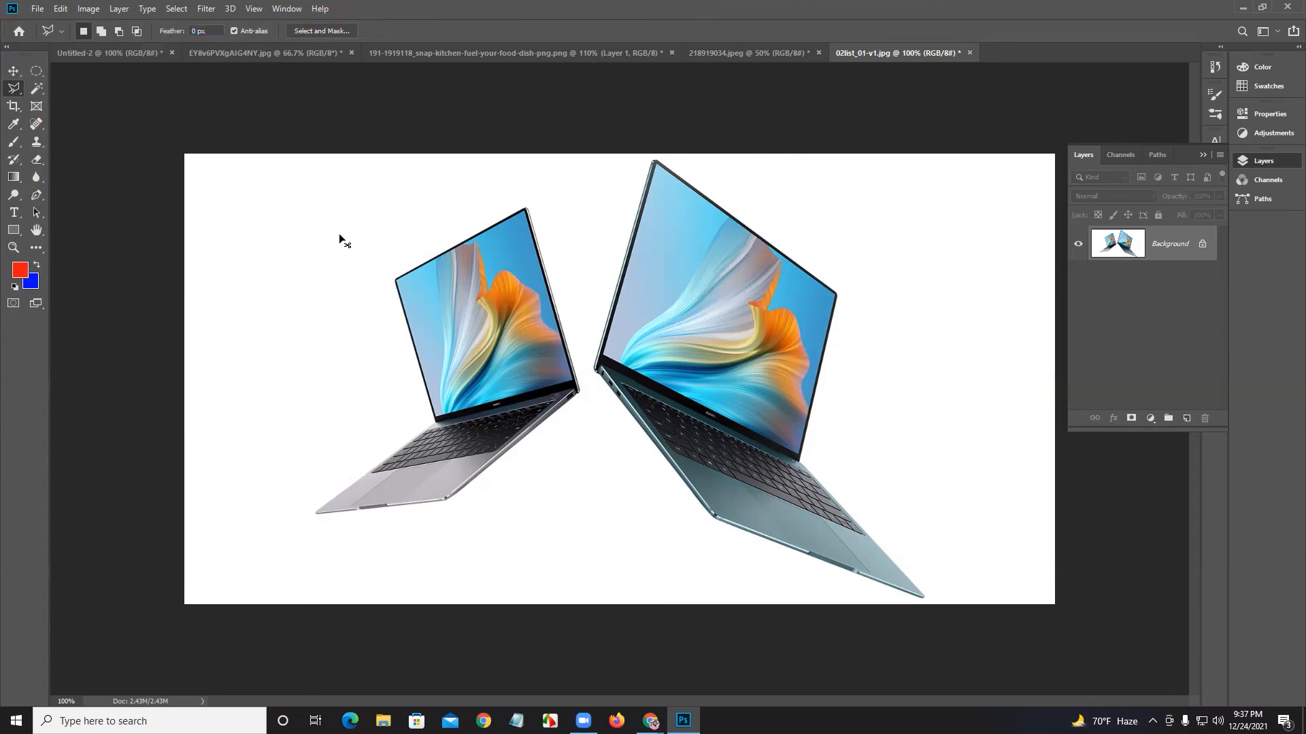
Step: Place several Polygonal Lasso points beside the silver laptop, and remove them one by one
left_click(339, 247)
left_click(244, 453)
left_click(266, 506)
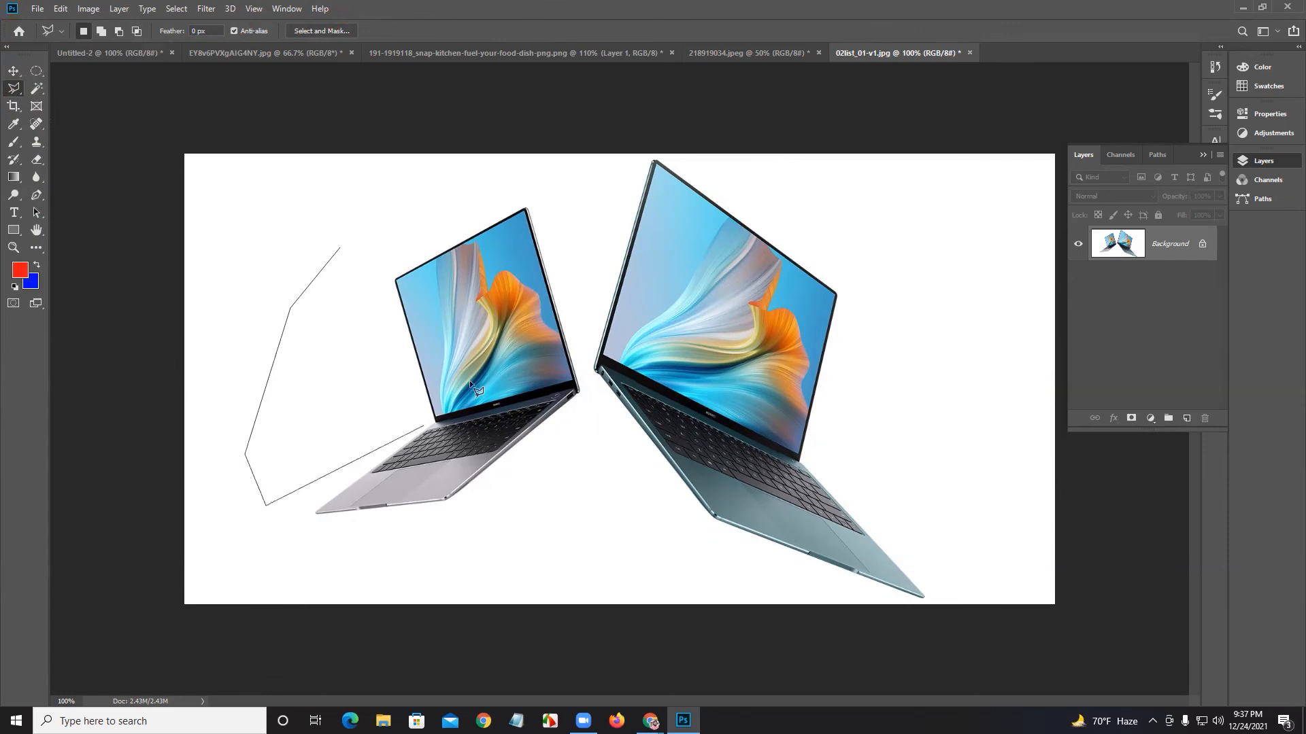
left_click(429, 382)
key("BackSpace")
key("BackSpace")
key("BackSpace")
key("BackSpace")
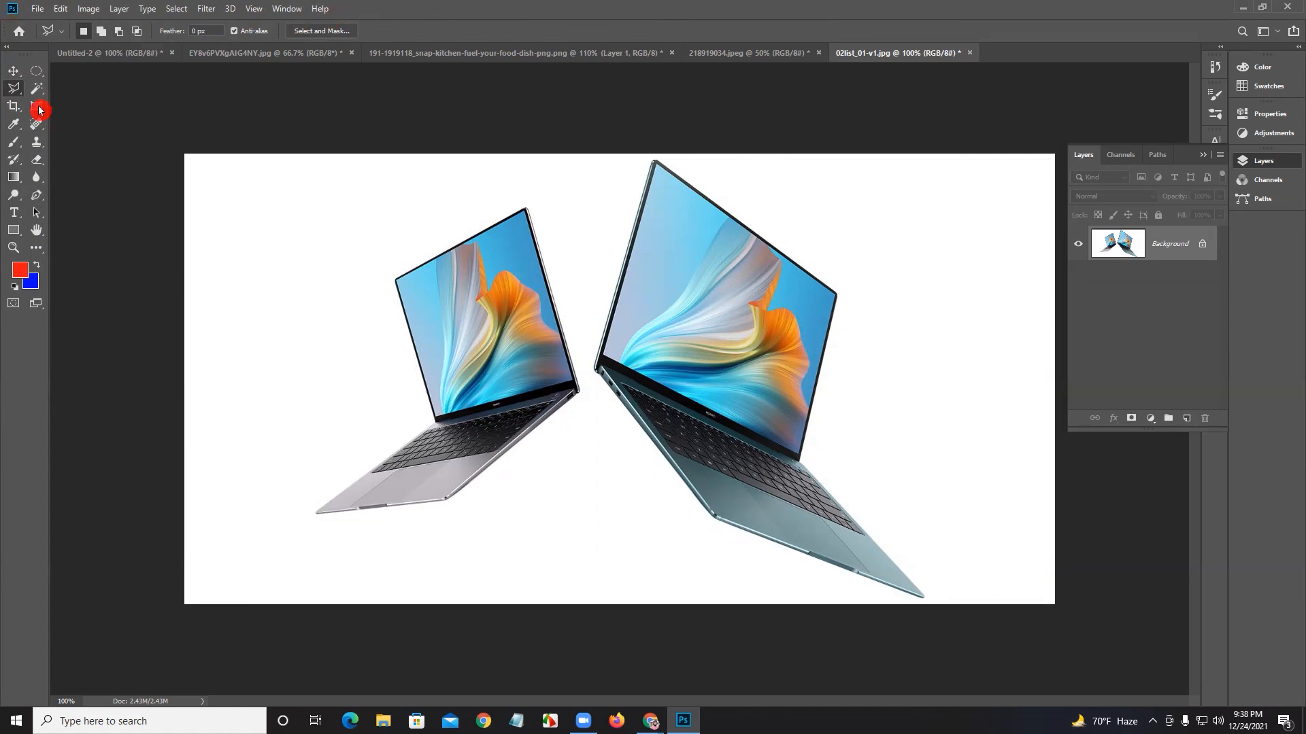
Step: Select the larger green laptop by tracing its outline with the Magnetic Lasso tool
right_click(19, 89)
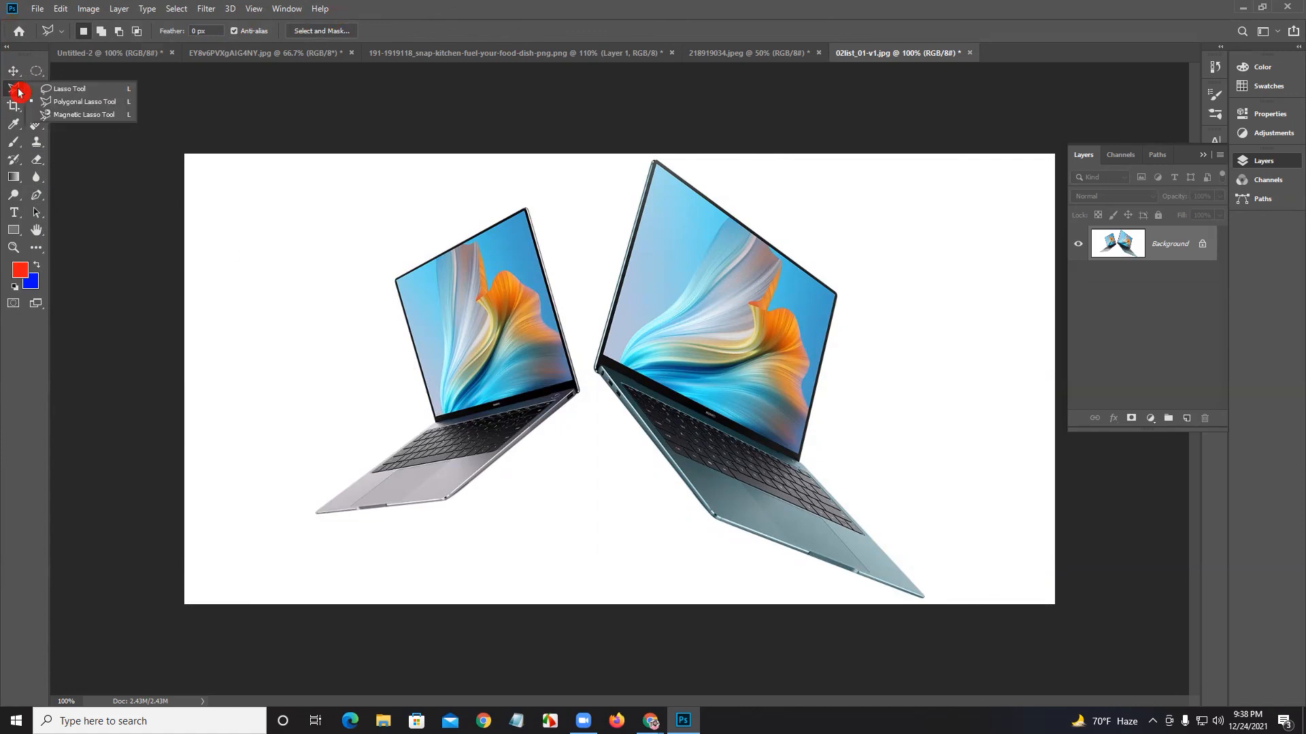
left_click(93, 118)
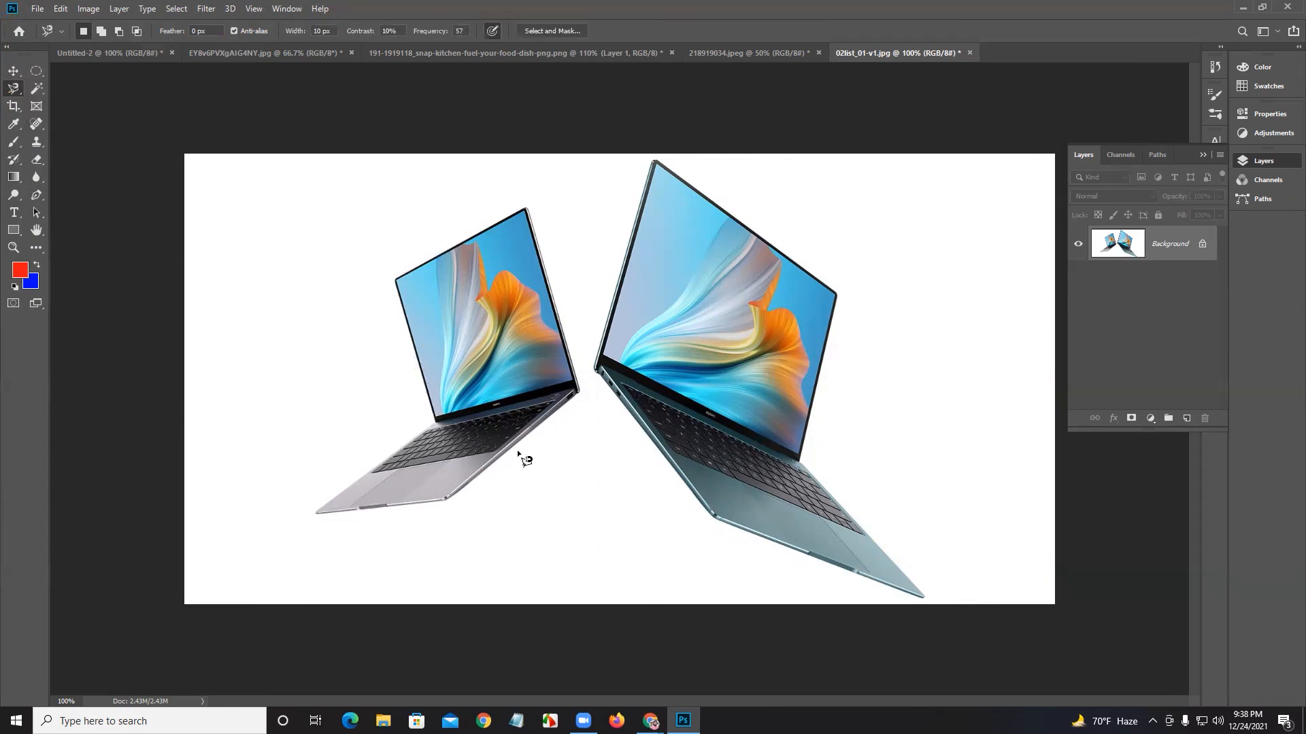
left_click(924, 597)
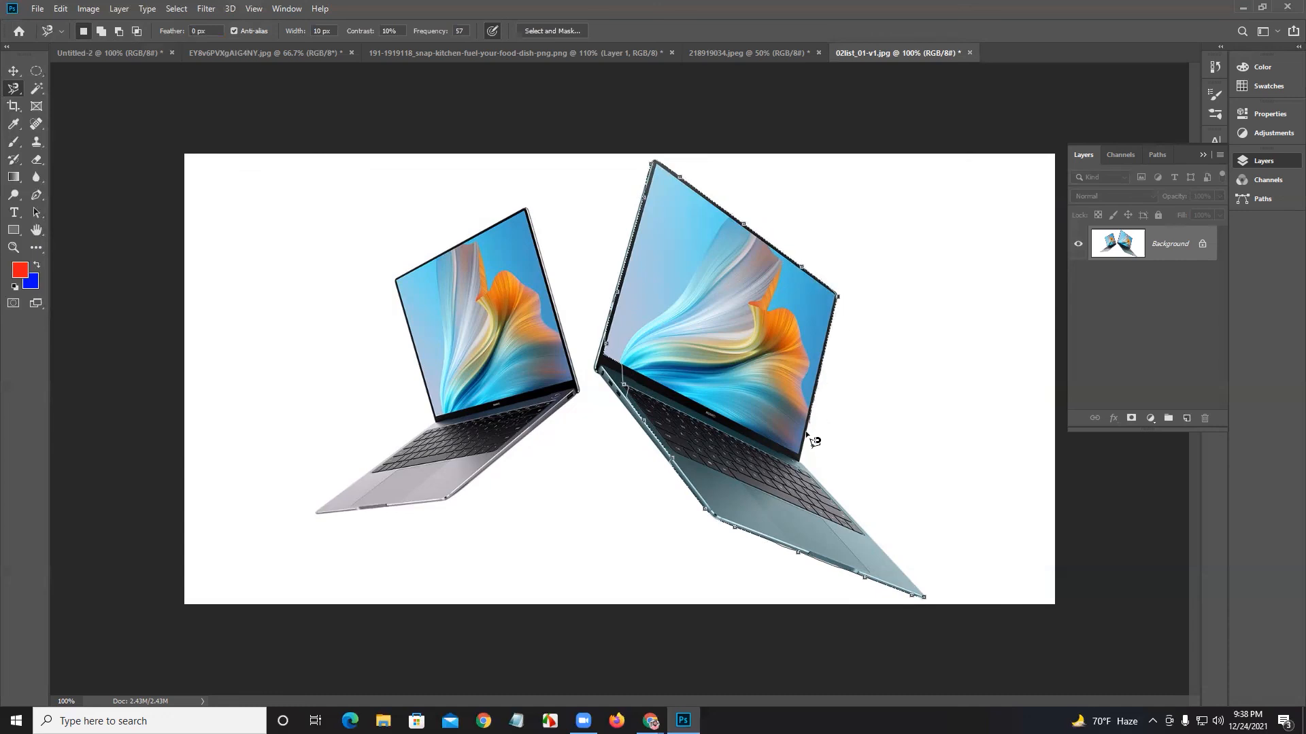
double_click(922, 596)
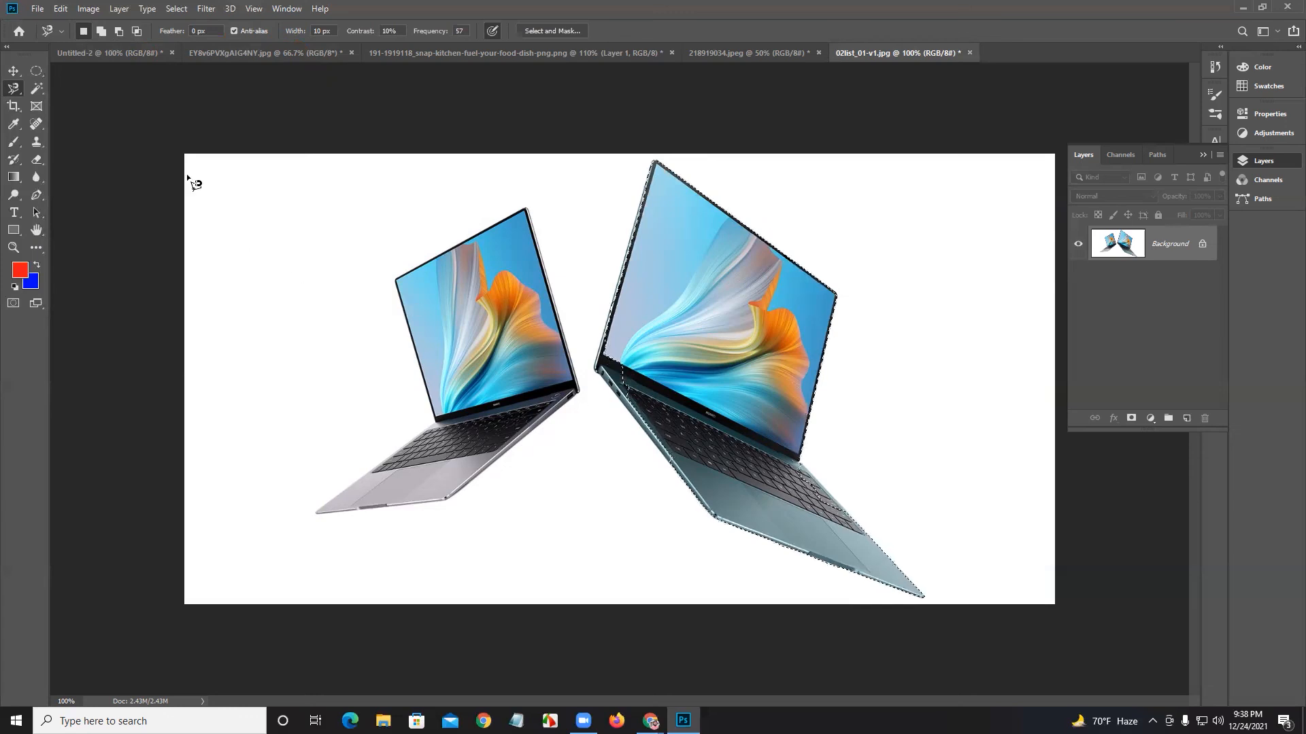
Step: Try to add the missed hinge corner to the green laptop's selection with the Magnetic Lasso, and clear the selection
left_click(100, 30)
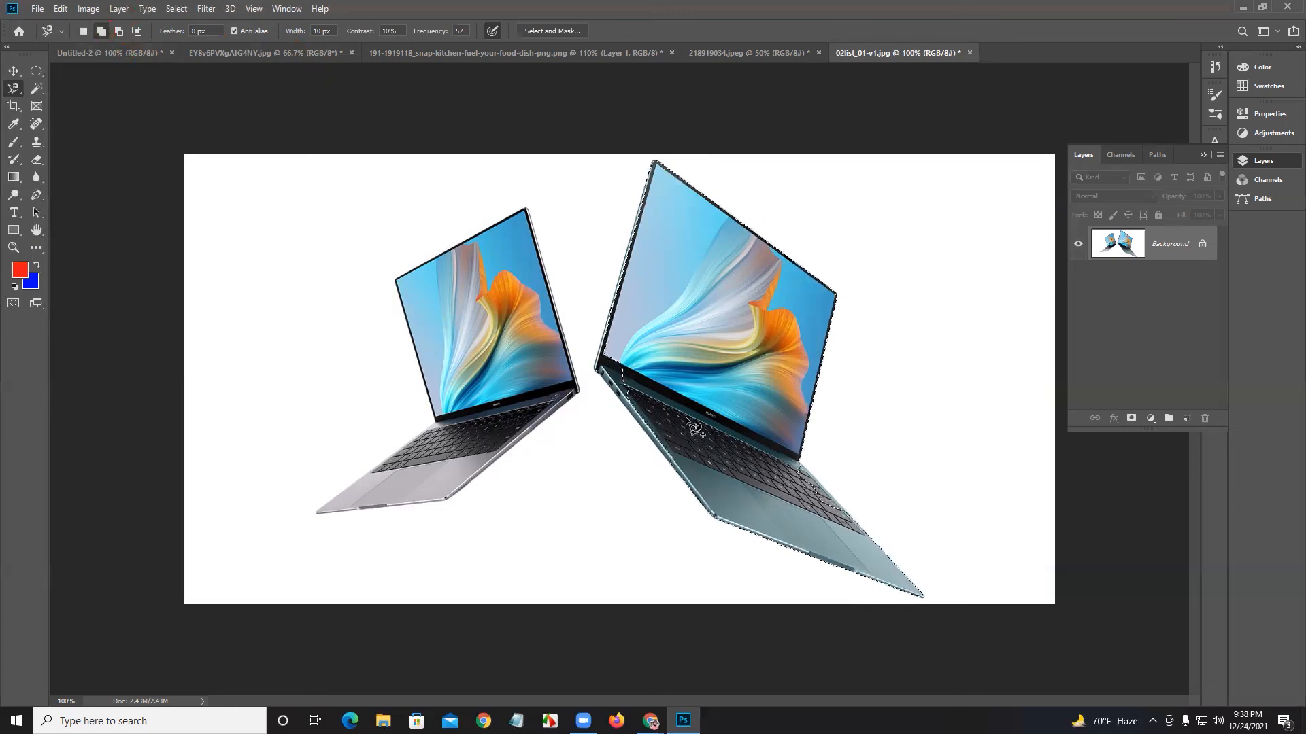
left_click(605, 355)
left_click(650, 198)
key("Escape")
key("ctrl+d")
Step: Trace the silver laptop's outline with the Magnetic Lasso tool, and clear the selection
left_click(449, 497)
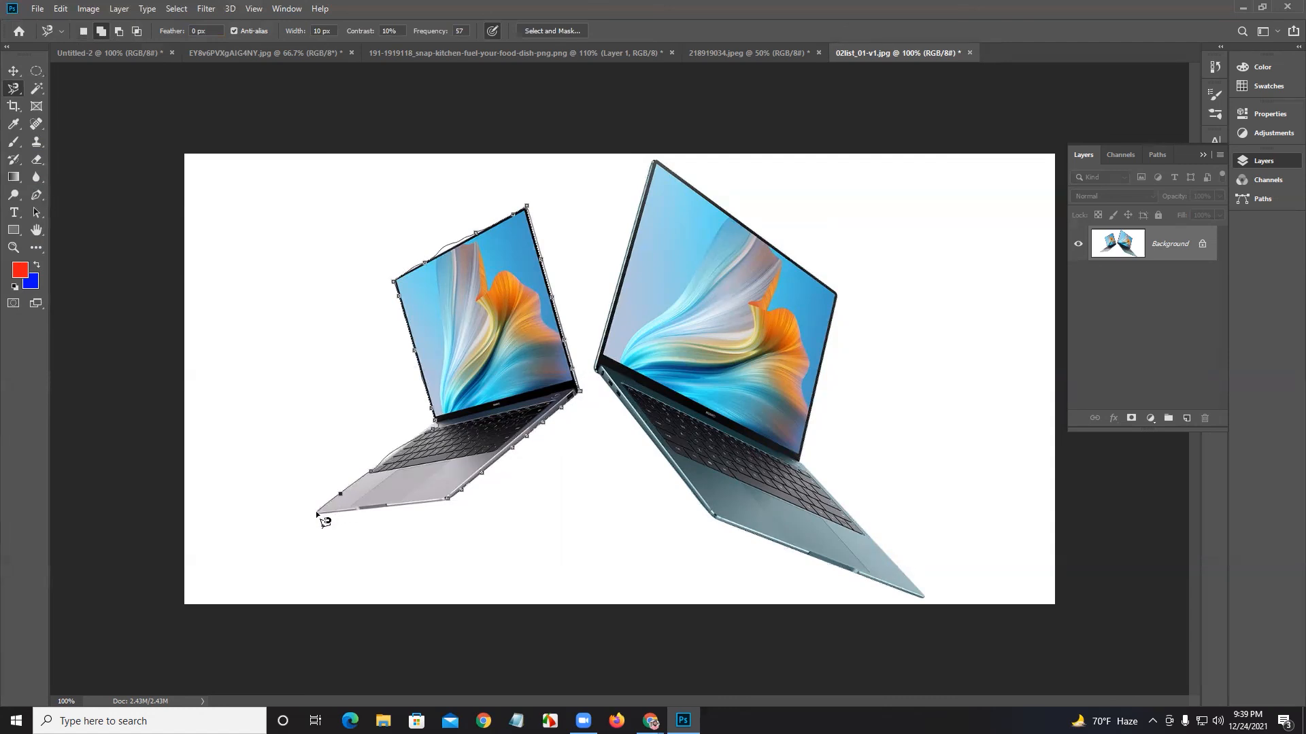
left_click(449, 505)
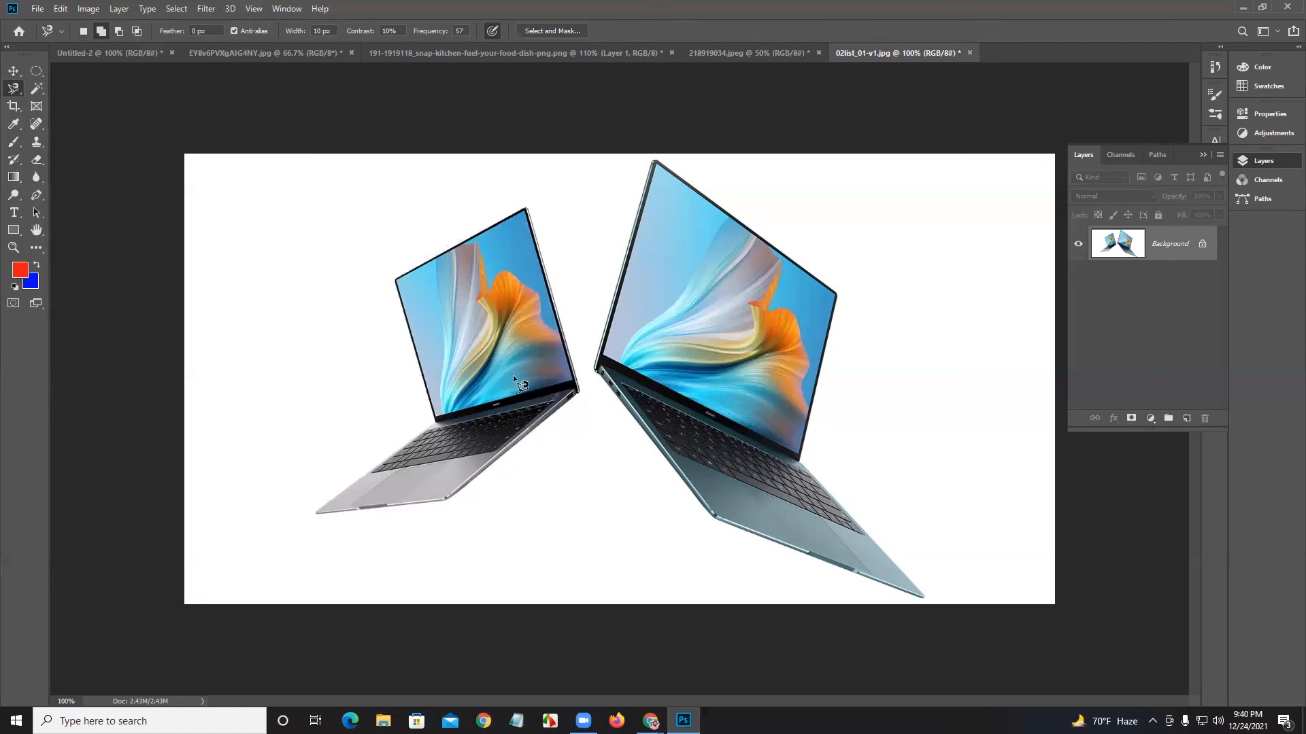
Step: Switch to the Magic Wand tool and show the choice between it and Quick Selection
left_click(42, 94)
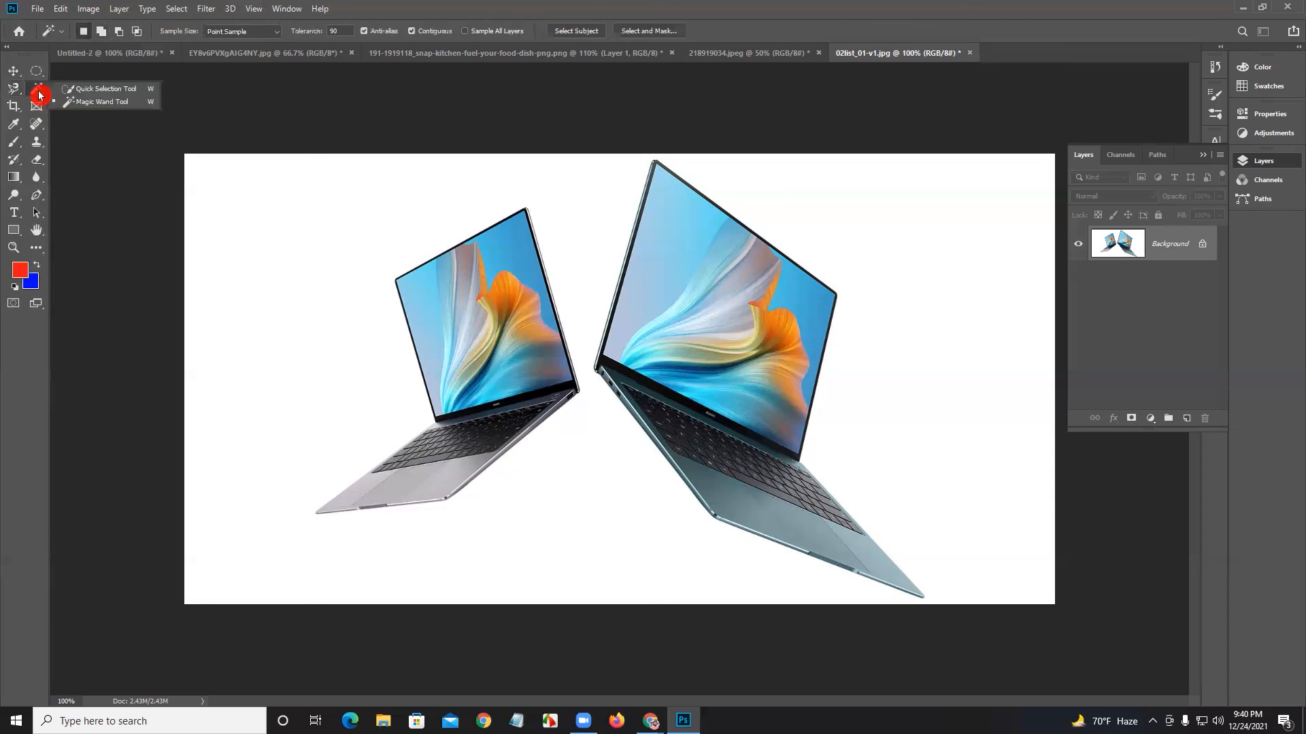